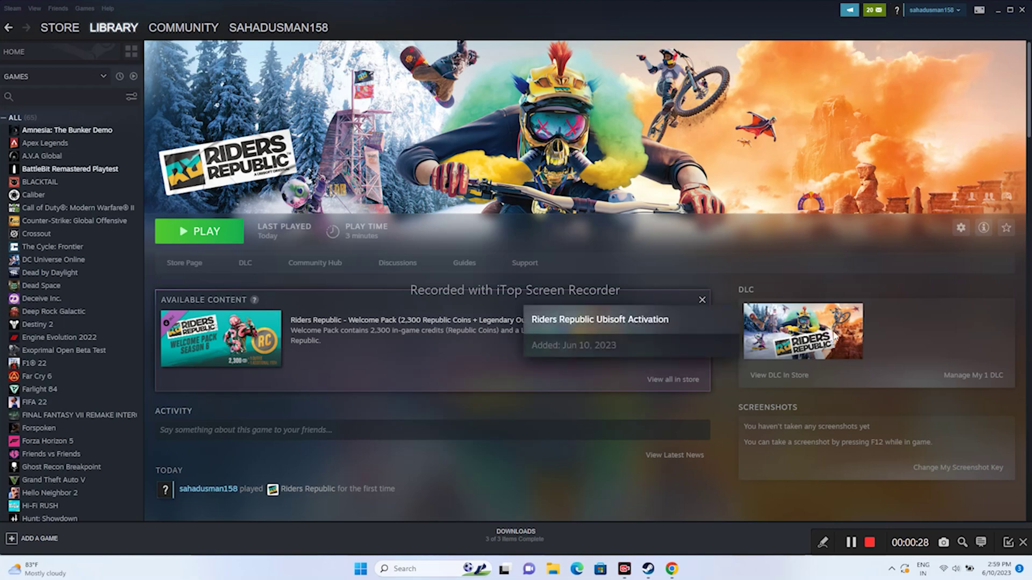
Bring up the computer's power options from Windows and close them without choosing one.
{"action": "scroll", "coordinate": [114, 271], "scroll_direction": "down", "scroll_amount": 10}
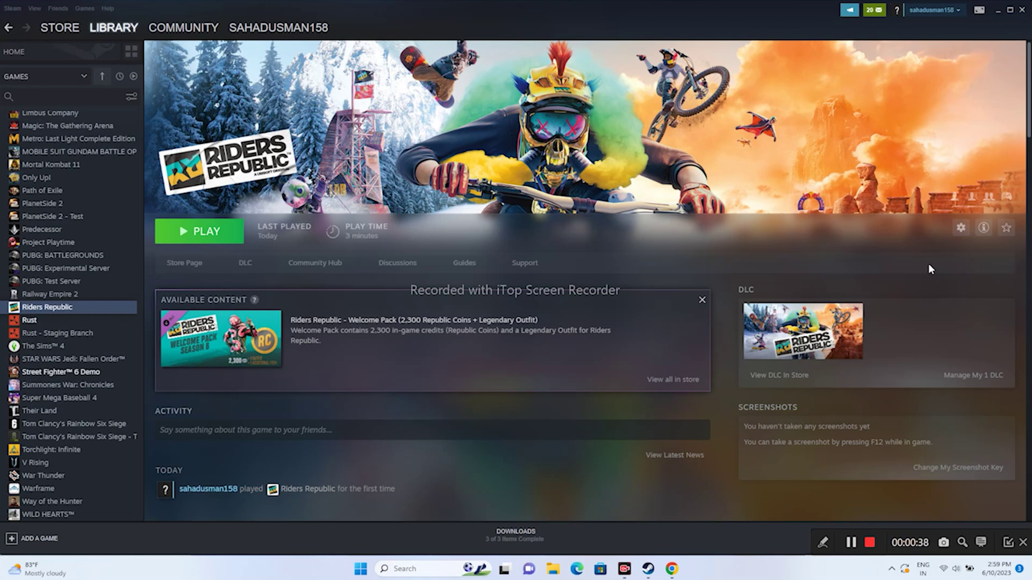
{"action": "left_click", "coordinate": [360, 569]}
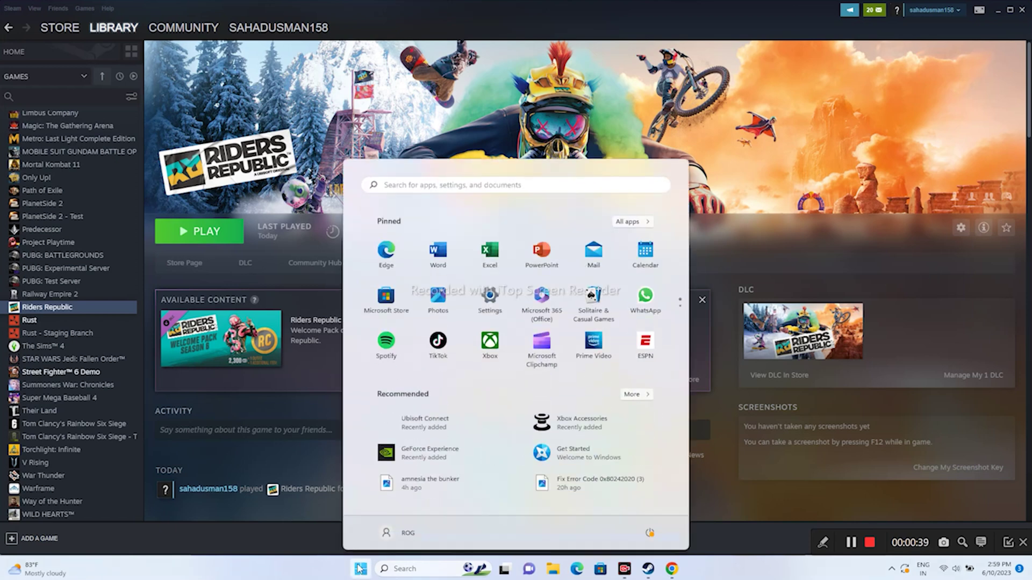
{"action": "left_click", "coordinate": [649, 532]}
{"action": "left_click", "coordinate": [710, 579]}
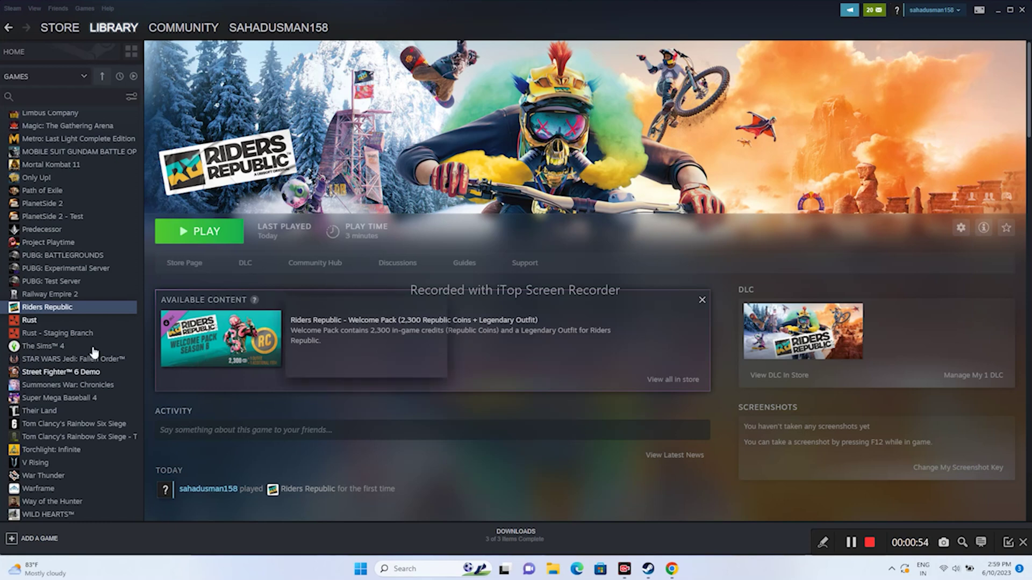
Verify the integrity of Riders Republic's local game files and close the game's properties.
{"action": "right_click", "coordinate": [79, 313]}
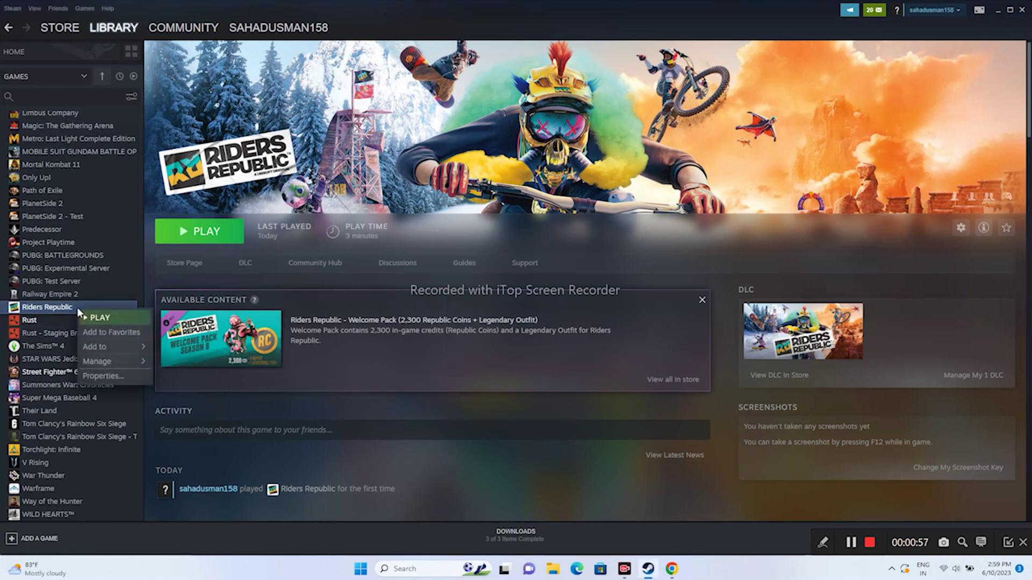
{"action": "left_click", "coordinate": [90, 377]}
{"action": "left_click", "coordinate": [321, 216]}
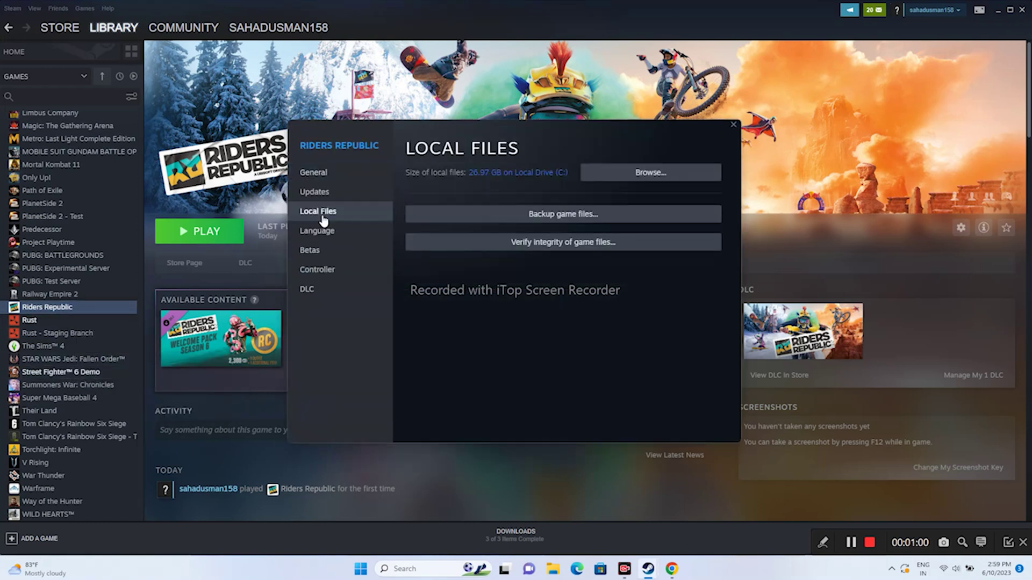
{"action": "left_click", "coordinate": [575, 244]}
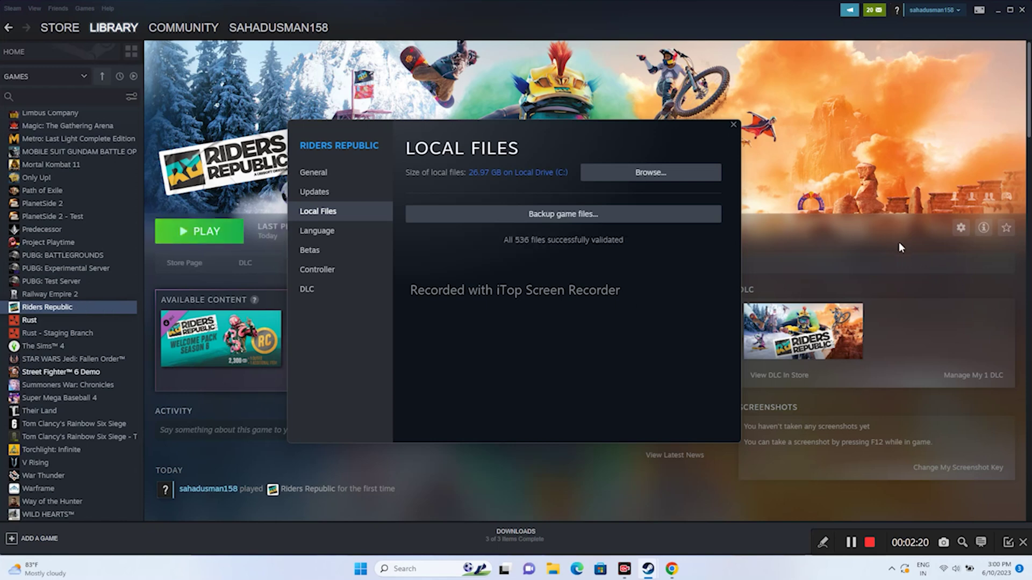
{"action": "left_click", "coordinate": [733, 126]}
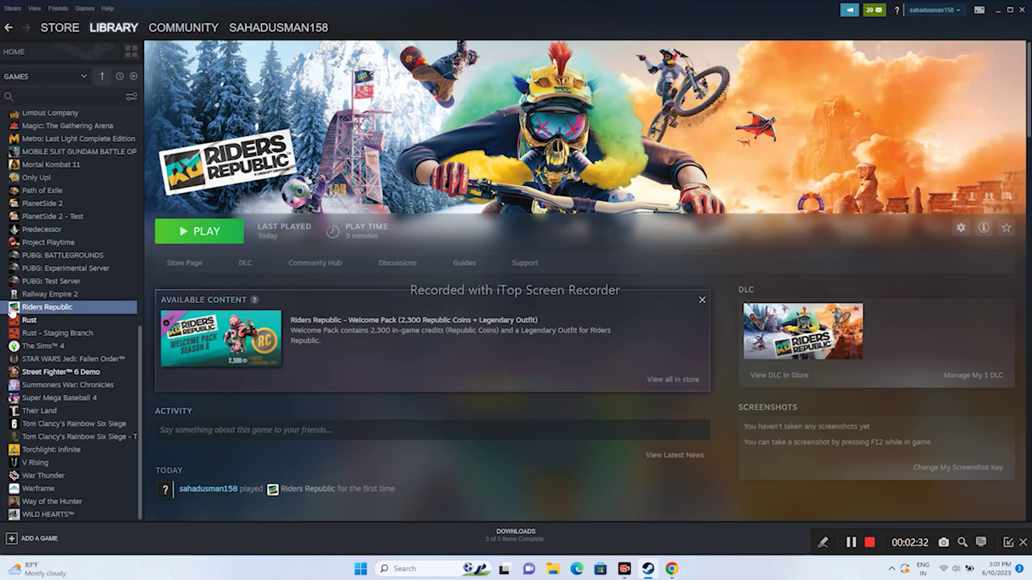
Browse to Riders Republic's local installation folder from the game's properties and maximize the folder window.
{"action": "right_click", "coordinate": [64, 310]}
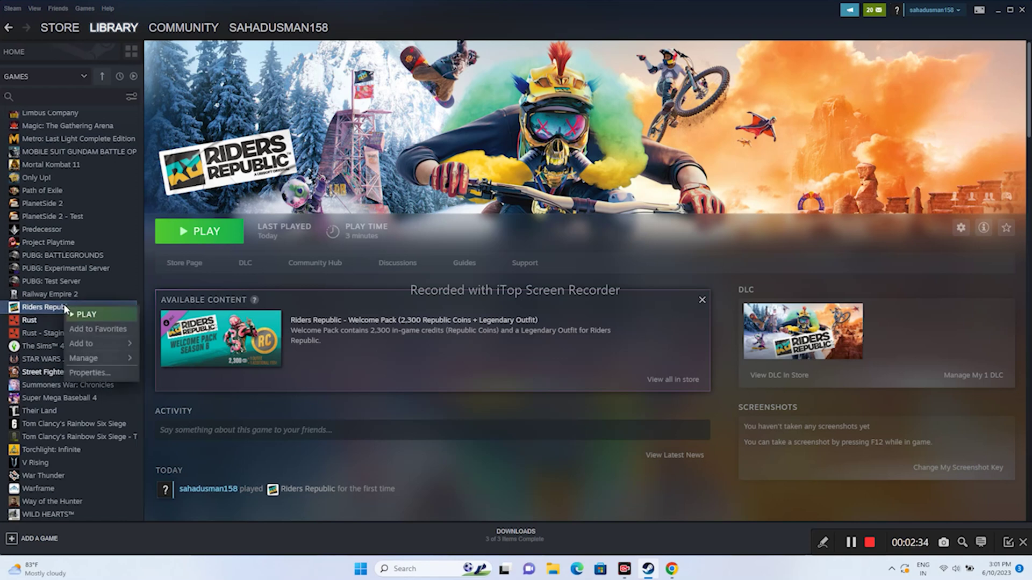
{"action": "left_click", "coordinate": [84, 370]}
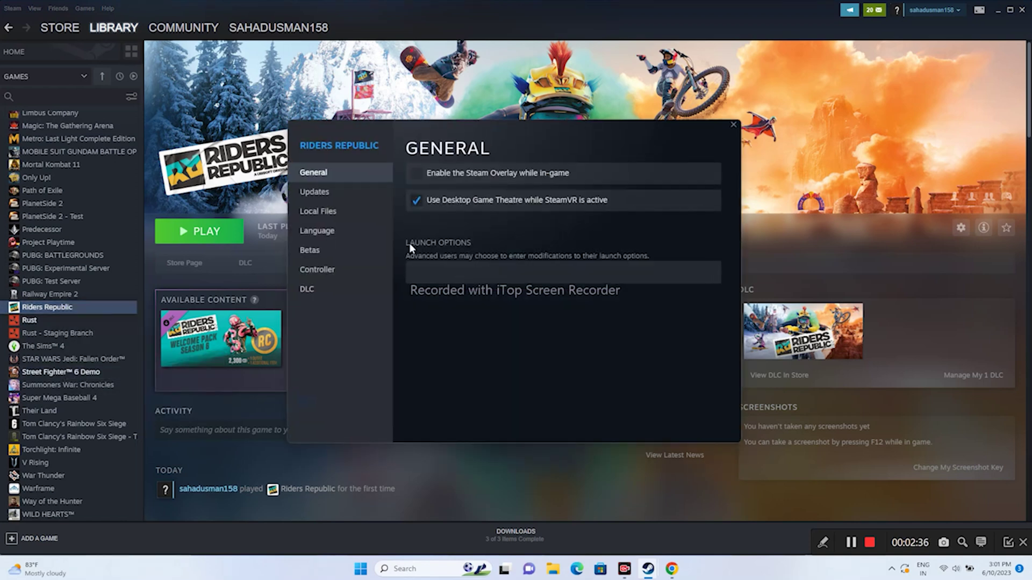
{"action": "left_click", "coordinate": [323, 212]}
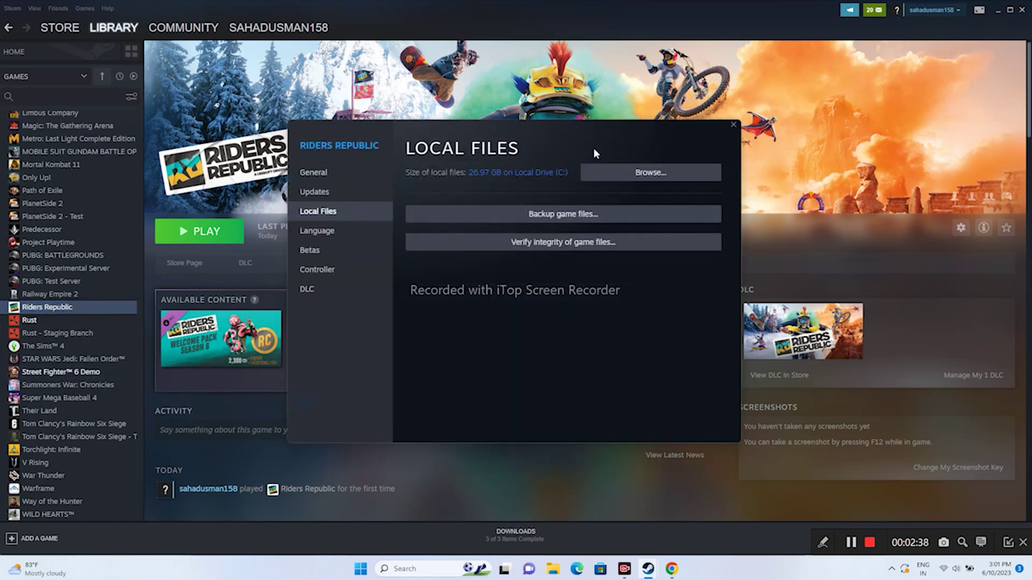
{"action": "left_click", "coordinate": [651, 173]}
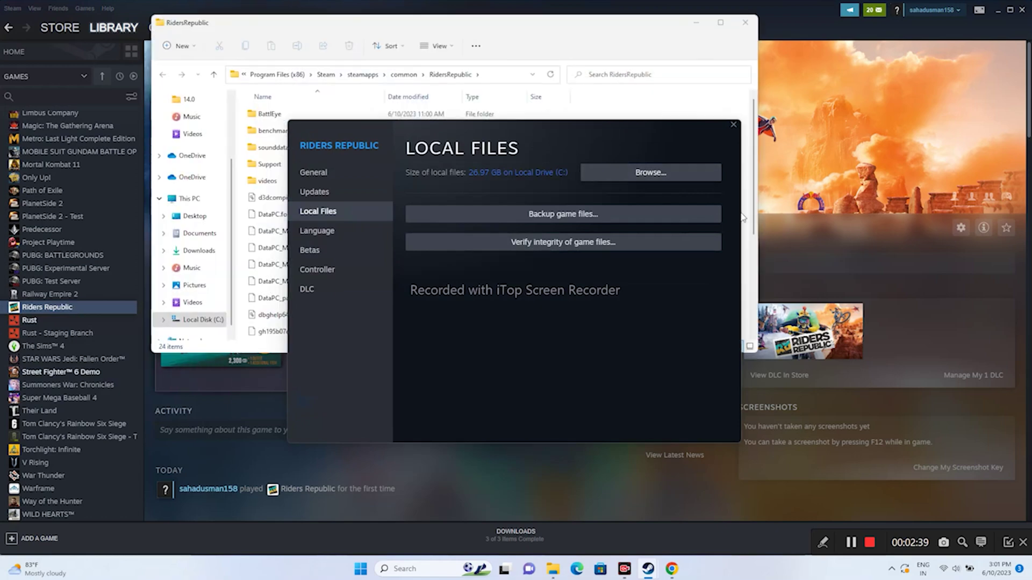
{"action": "left_click", "coordinate": [720, 22]}
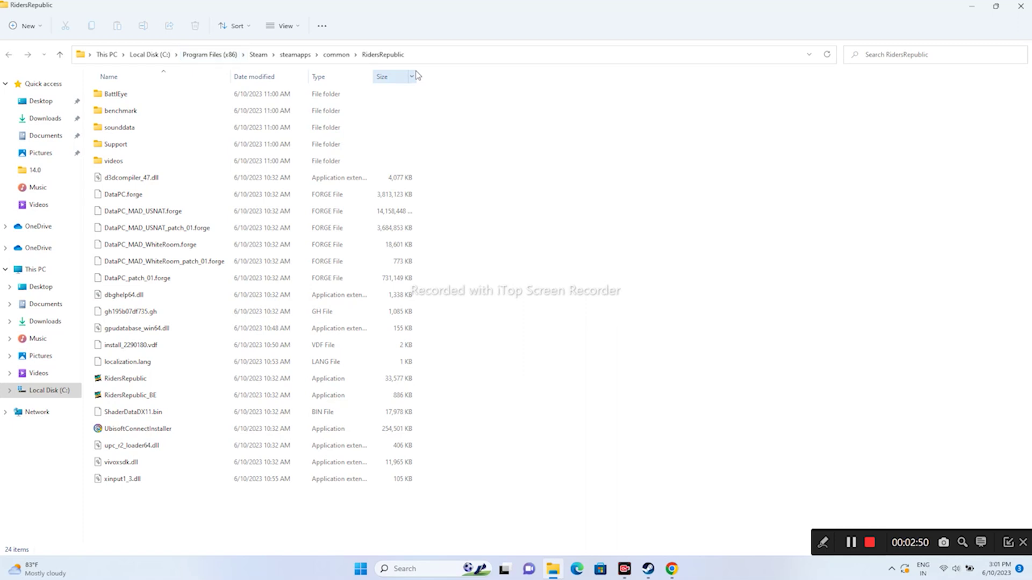
Set the RidersRepublic application to run as an administrator in its compatibility properties, then apply and confirm.
{"action": "left_click", "coordinate": [146, 381]}
{"action": "left_click", "coordinate": [146, 380]}
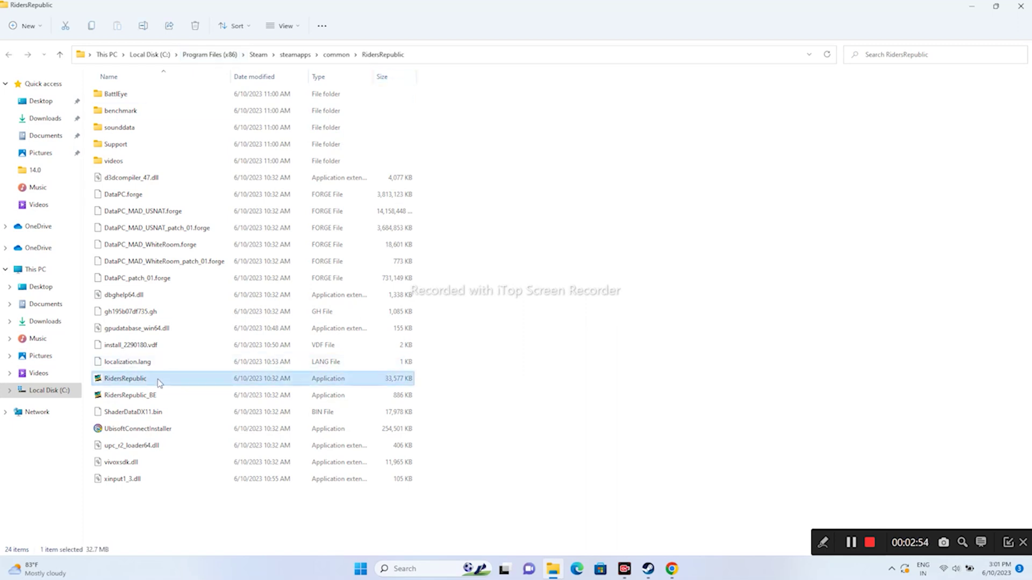
{"action": "right_click", "coordinate": [160, 381]}
{"action": "left_click", "coordinate": [151, 380]}
{"action": "right_click", "coordinate": [175, 382]}
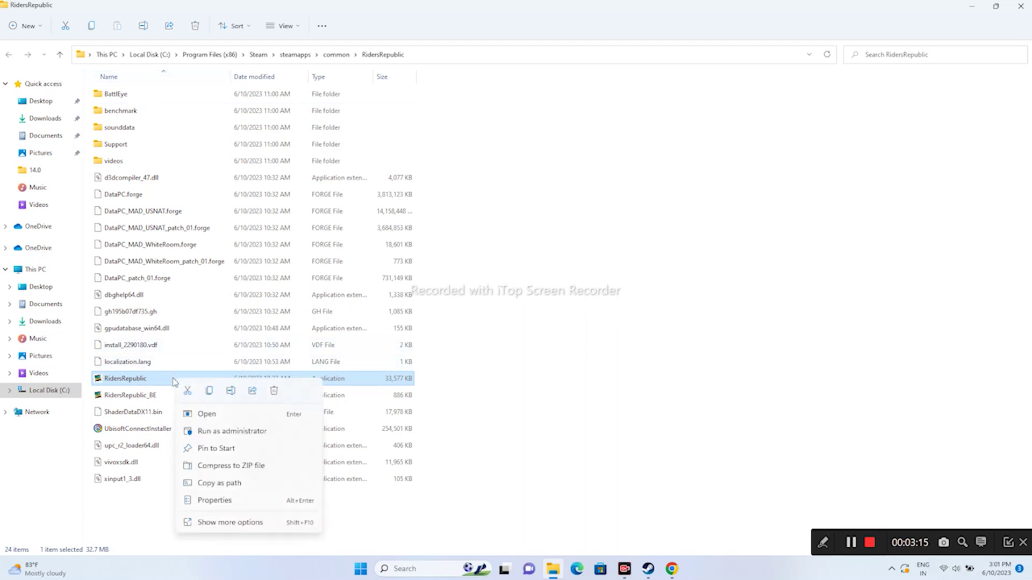
{"action": "left_click", "coordinate": [234, 524]}
{"action": "left_click", "coordinate": [265, 510]}
{"action": "left_click", "coordinate": [273, 281]}
{"action": "left_click_drag", "start_coordinate": [298, 264], "coordinate": [642, 69]}
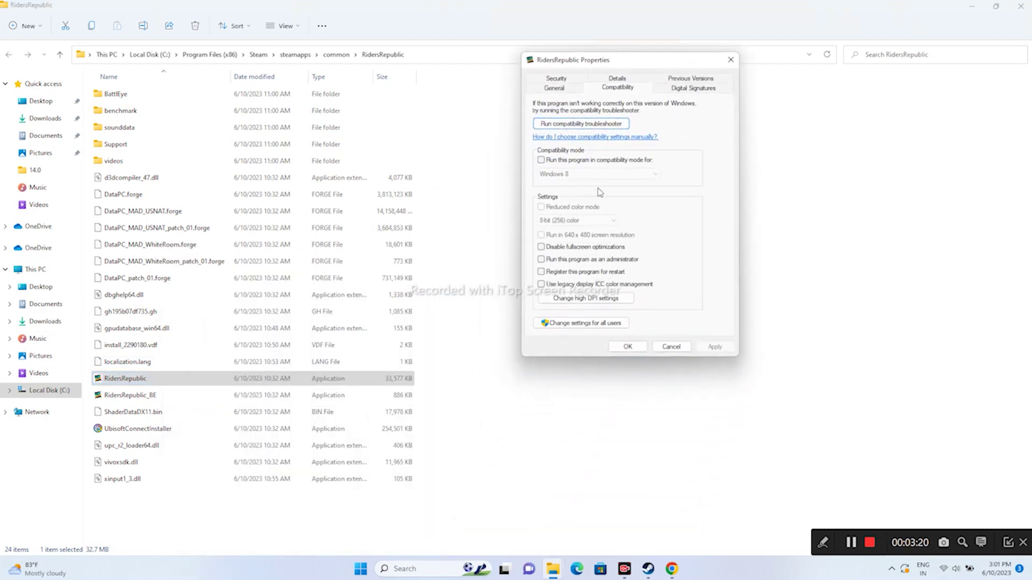
{"action": "left_click", "coordinate": [541, 260]}
{"action": "left_click", "coordinate": [715, 347]}
{"action": "left_click", "coordinate": [628, 347]}
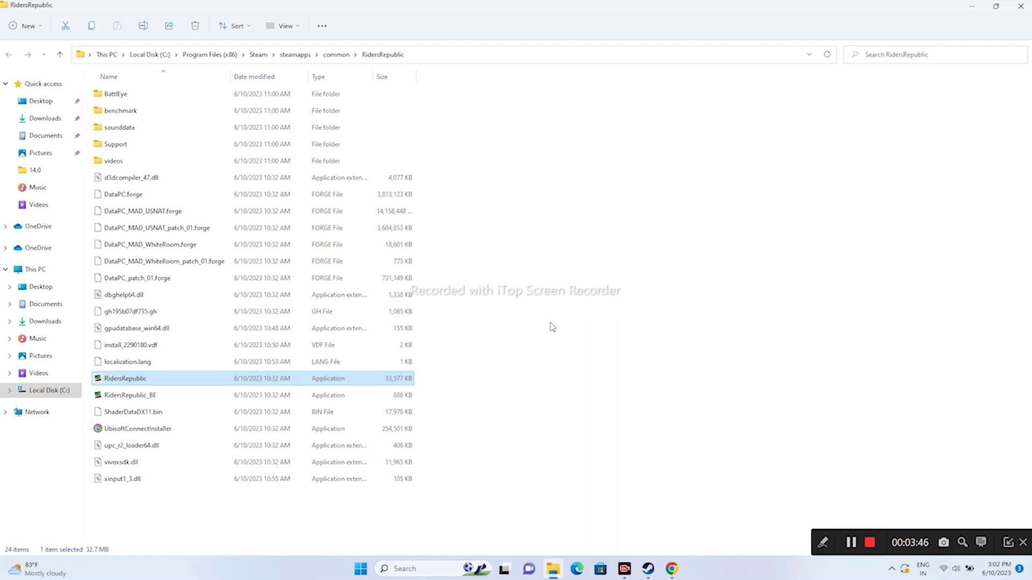
Reopen the RidersRepublic application's compatibility properties, enable compatibility mode for Windows 7 and apply it.
{"action": "right_click", "coordinate": [262, 383]}
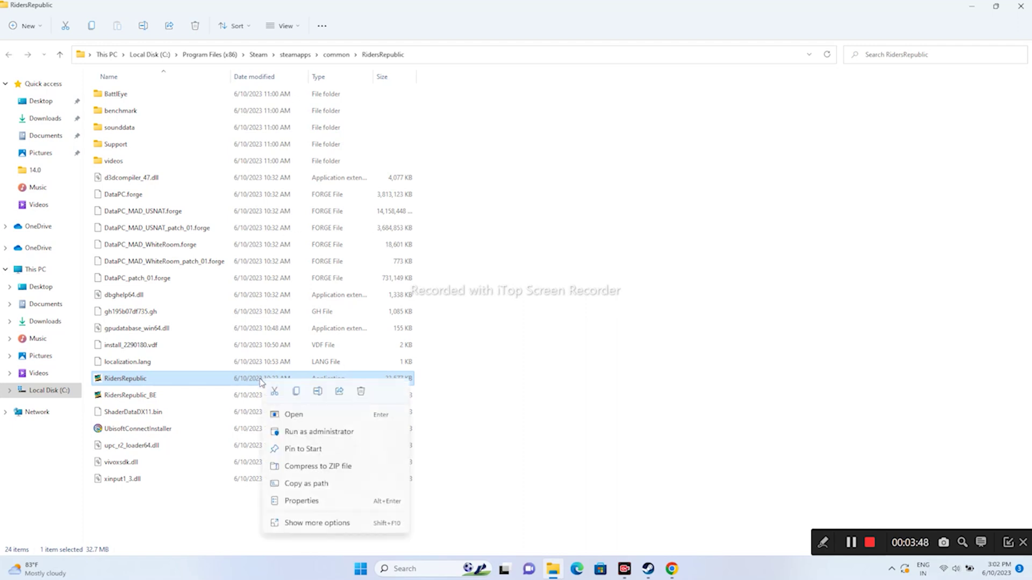
{"action": "left_click", "coordinate": [305, 522]}
{"action": "left_click", "coordinate": [350, 510]}
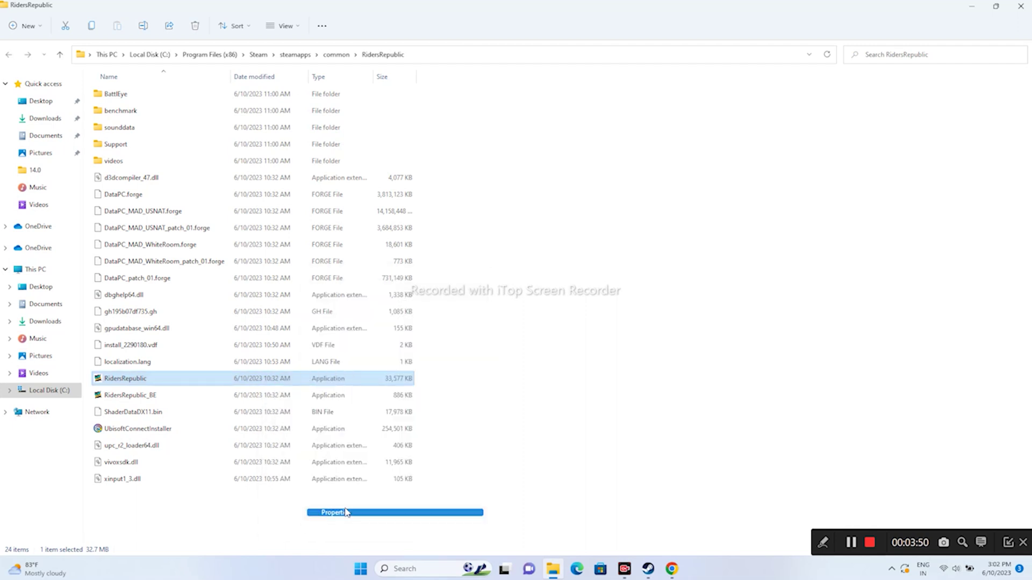
{"action": "left_click", "coordinate": [360, 281]}
{"action": "left_click_drag", "start_coordinate": [391, 256], "coordinate": [656, 67]}
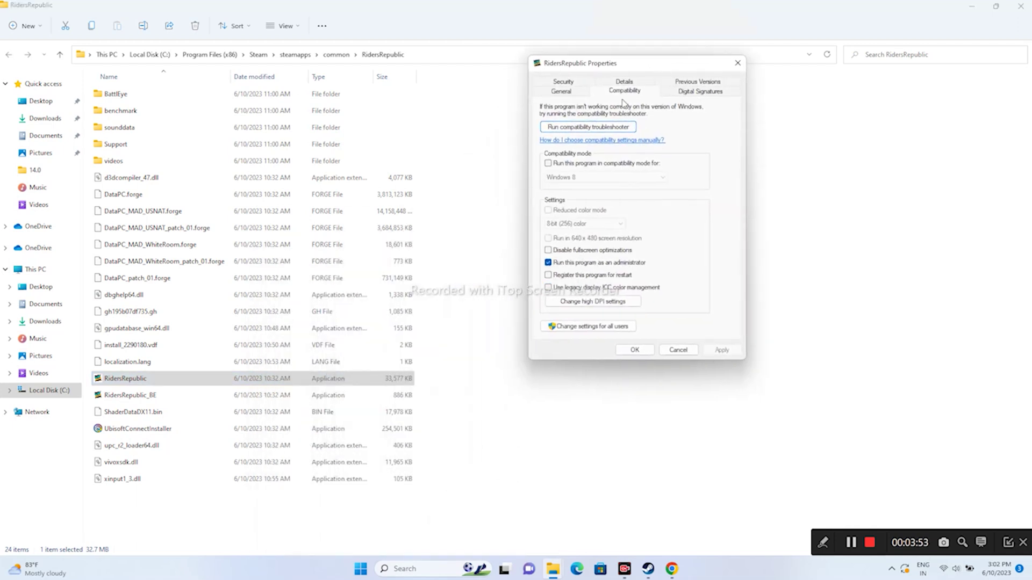
{"action": "left_click", "coordinate": [549, 164]}
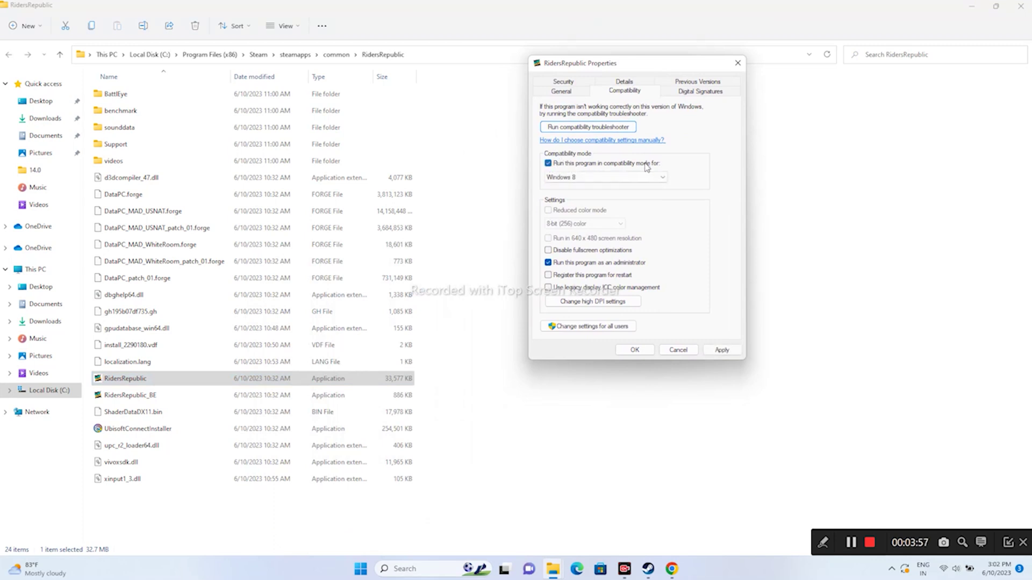
{"action": "left_click", "coordinate": [587, 178]}
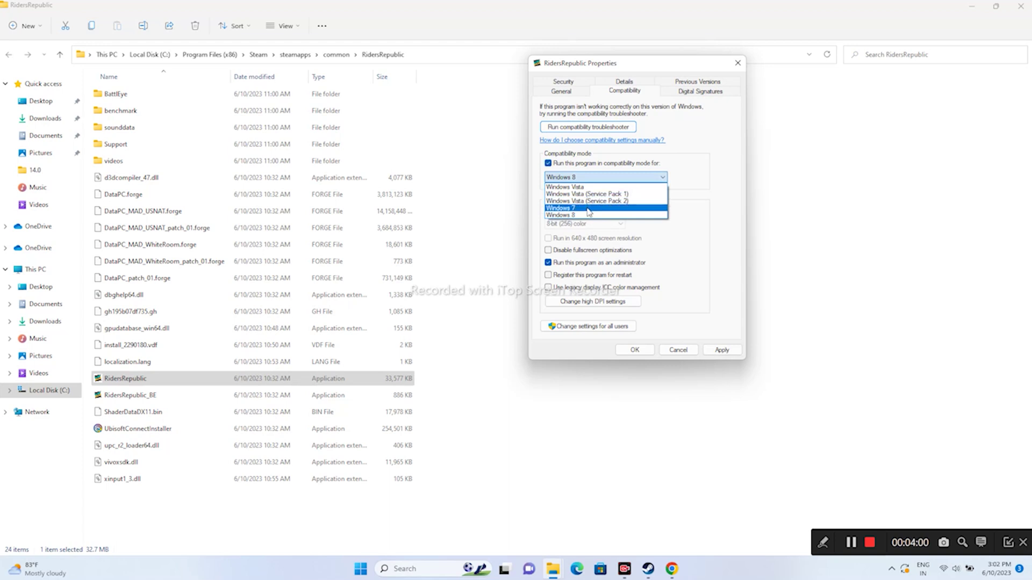
{"action": "left_click", "coordinate": [589, 210]}
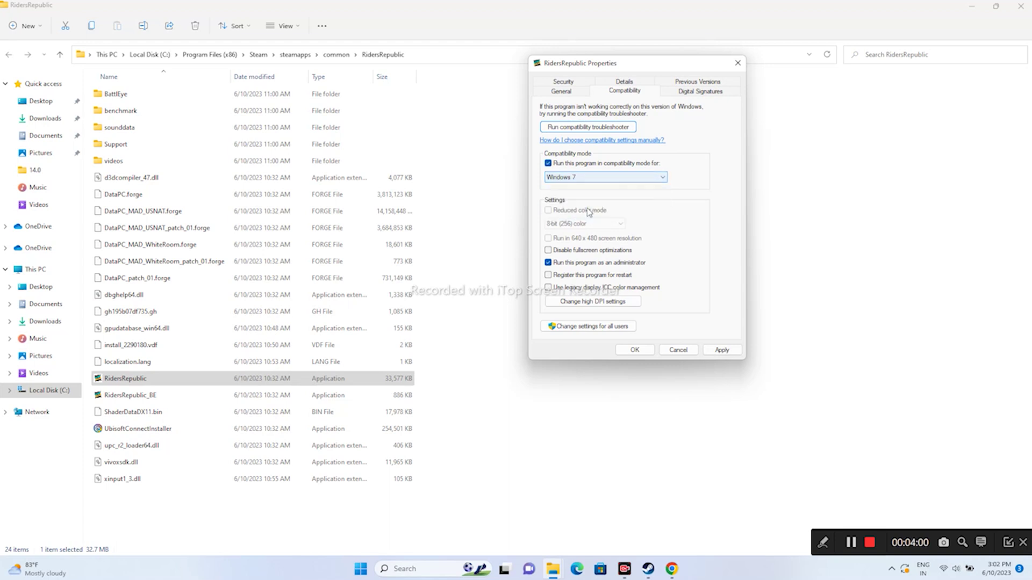
{"action": "left_click", "coordinate": [722, 350]}
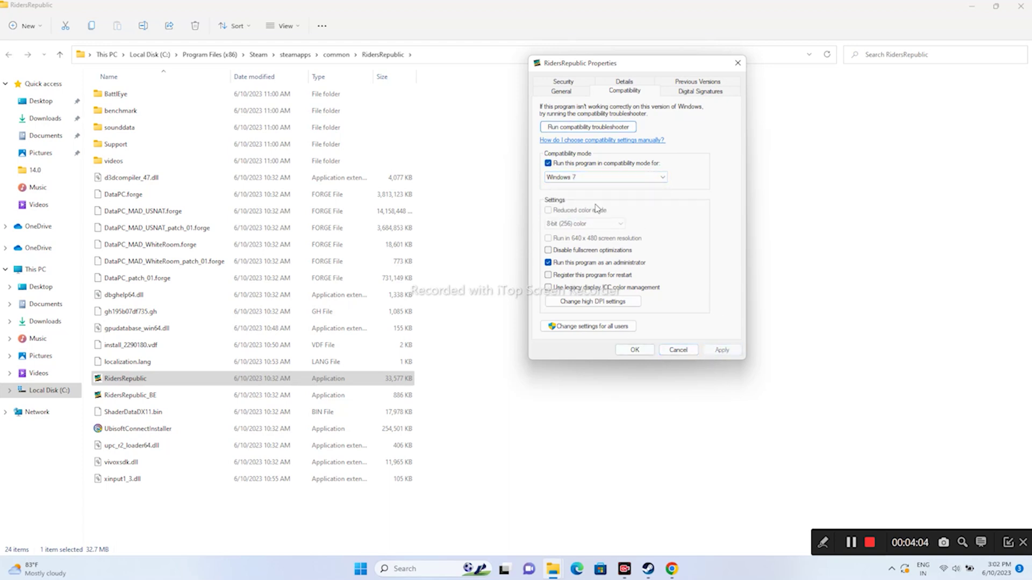
Switch the RidersRepublic application's compatibility mode to Windows 8.
{"action": "left_click", "coordinate": [584, 181]}
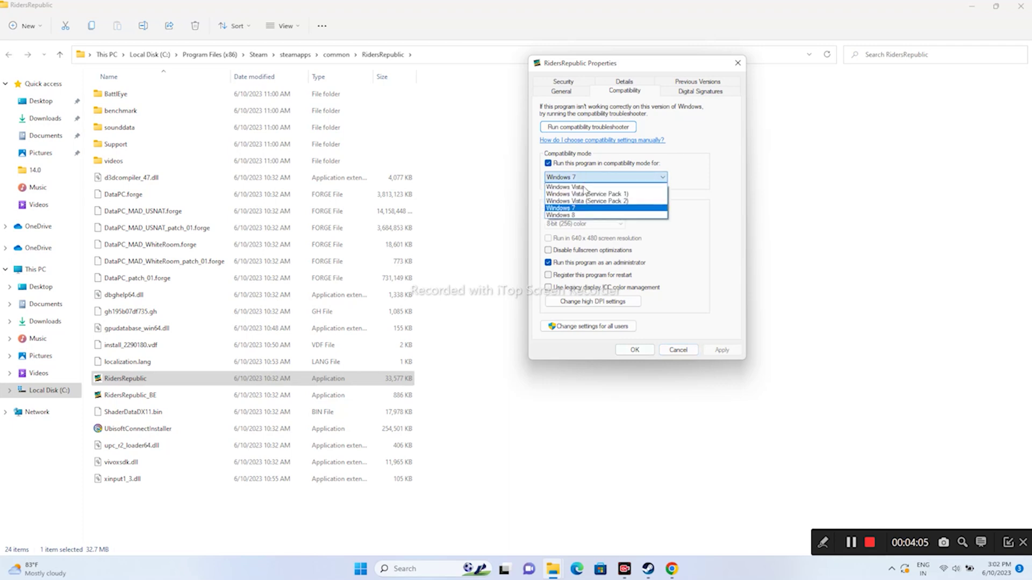
{"action": "left_click", "coordinate": [585, 218]}
{"action": "left_click", "coordinate": [720, 350]}
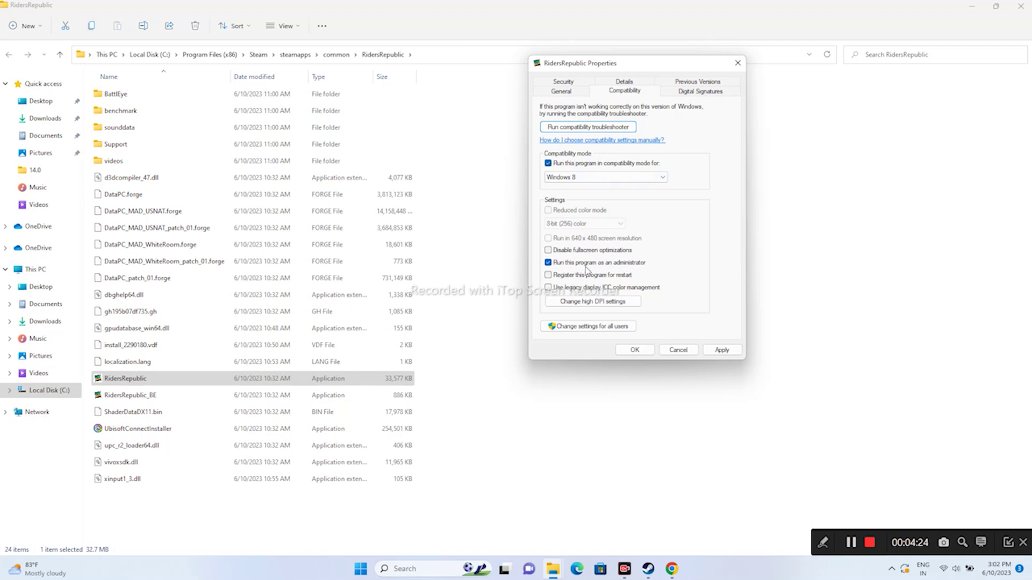
Turn off compatibility mode for the RidersRepublic application, apply the change and leave its properties.
{"action": "left_click", "coordinate": [548, 162]}
{"action": "left_click", "coordinate": [721, 350]}
{"action": "left_click", "coordinate": [679, 350]}
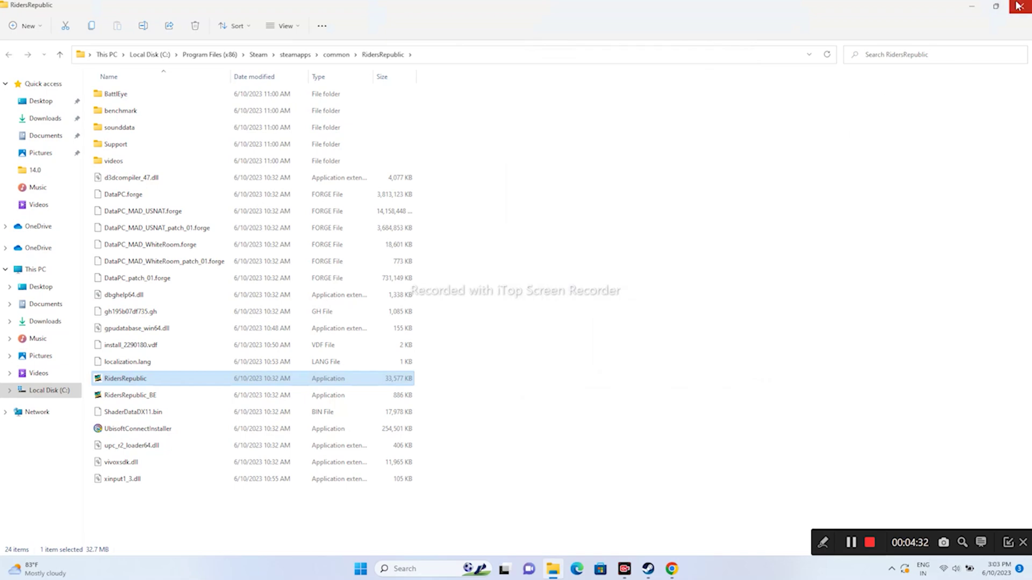
Close the RidersRepublic folder and the game's properties, then minimize Steam to reach the desktop.
{"action": "left_click", "coordinate": [1018, 6]}
{"action": "left_click", "coordinate": [733, 125]}
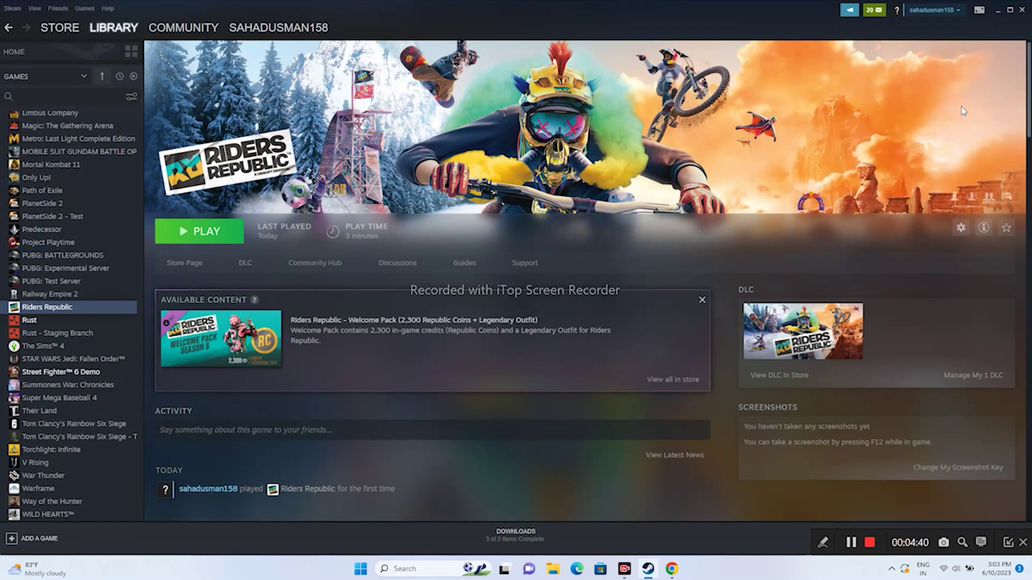
{"action": "left_click", "coordinate": [996, 14]}
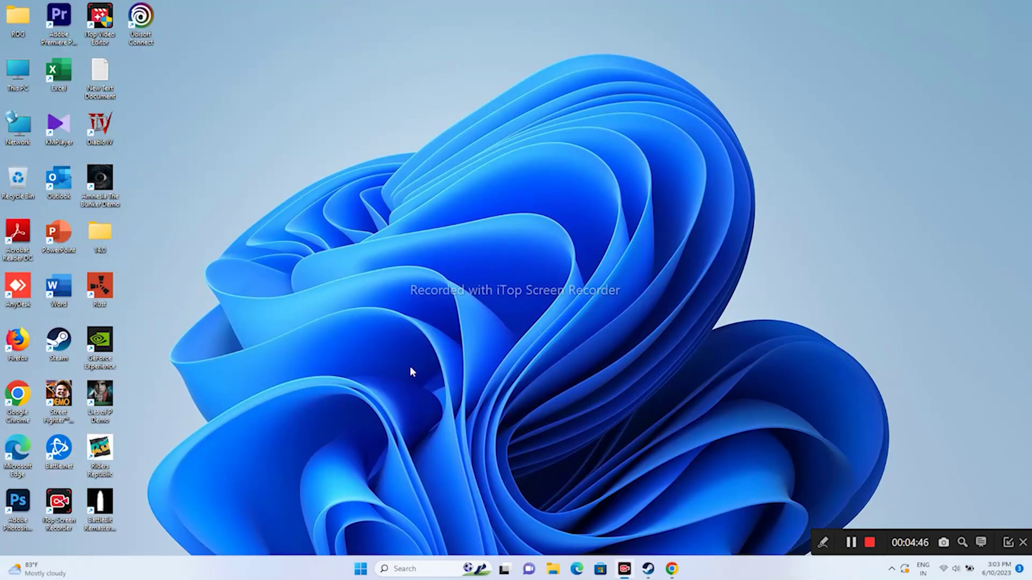
Open the Language & region page under Time & language in Windows Settings.
{"action": "left_click", "coordinate": [418, 569]}
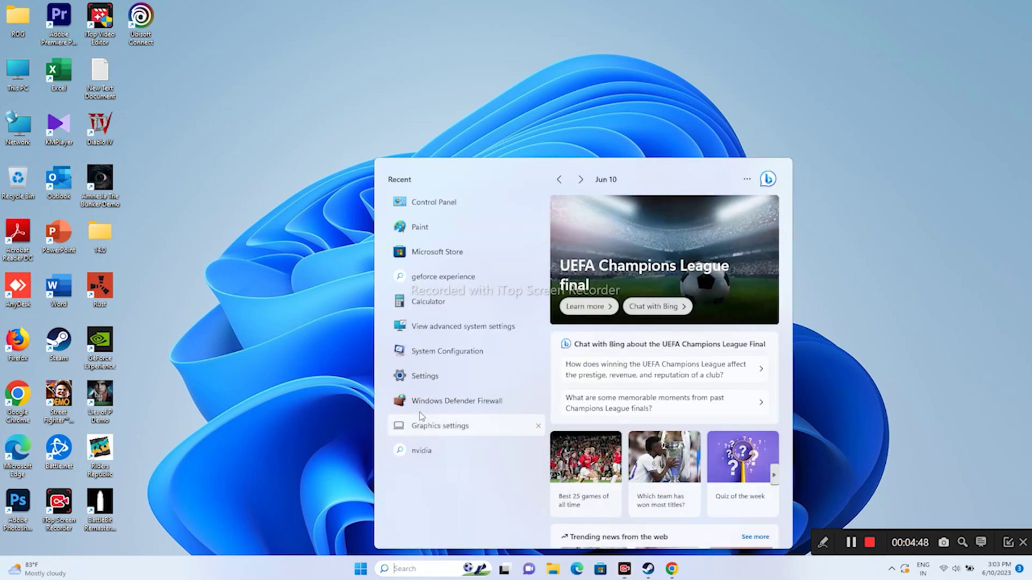
{"action": "left_click", "coordinate": [421, 375]}
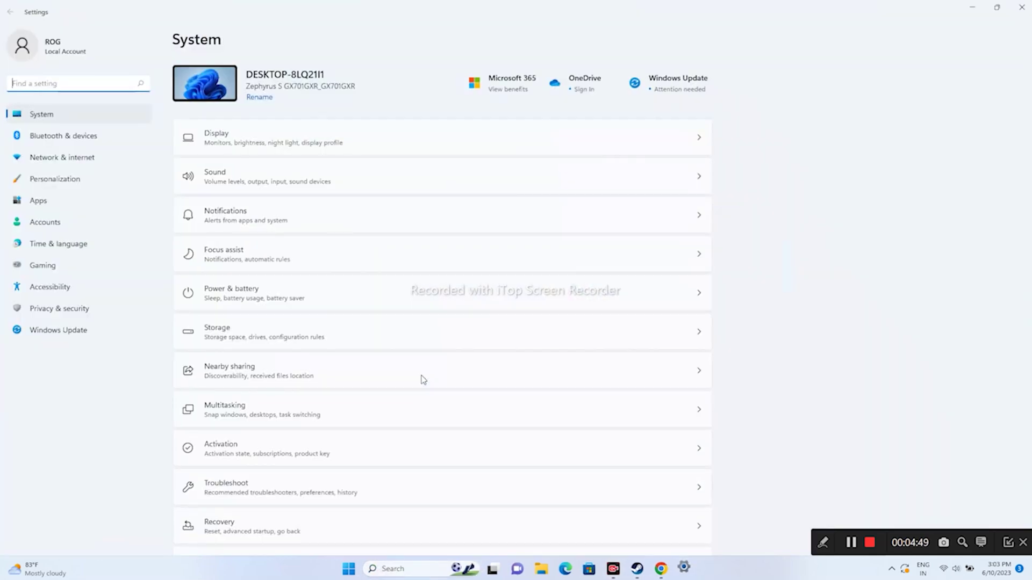
{"action": "left_click", "coordinate": [73, 250]}
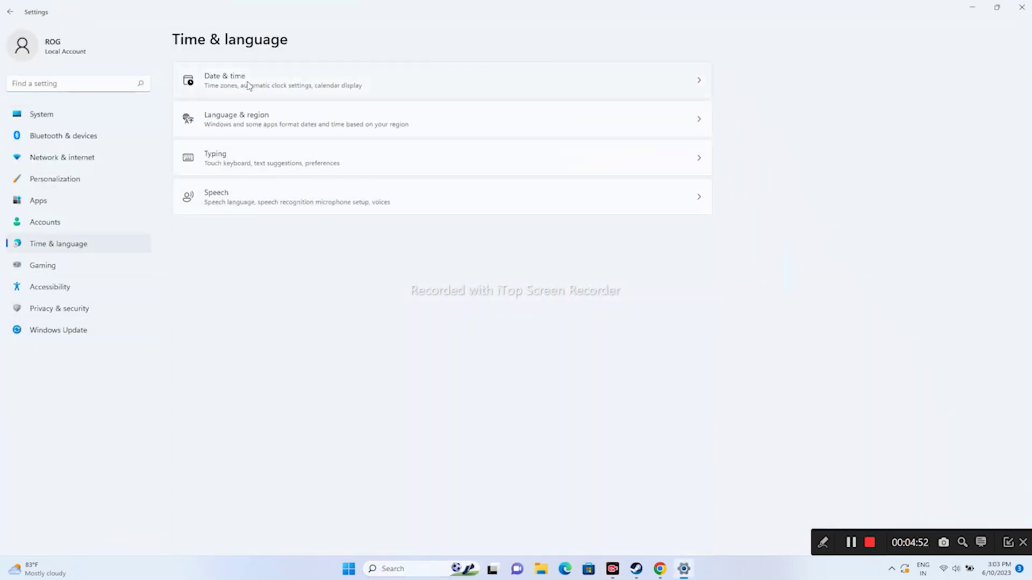
{"action": "left_click", "coordinate": [248, 116]}
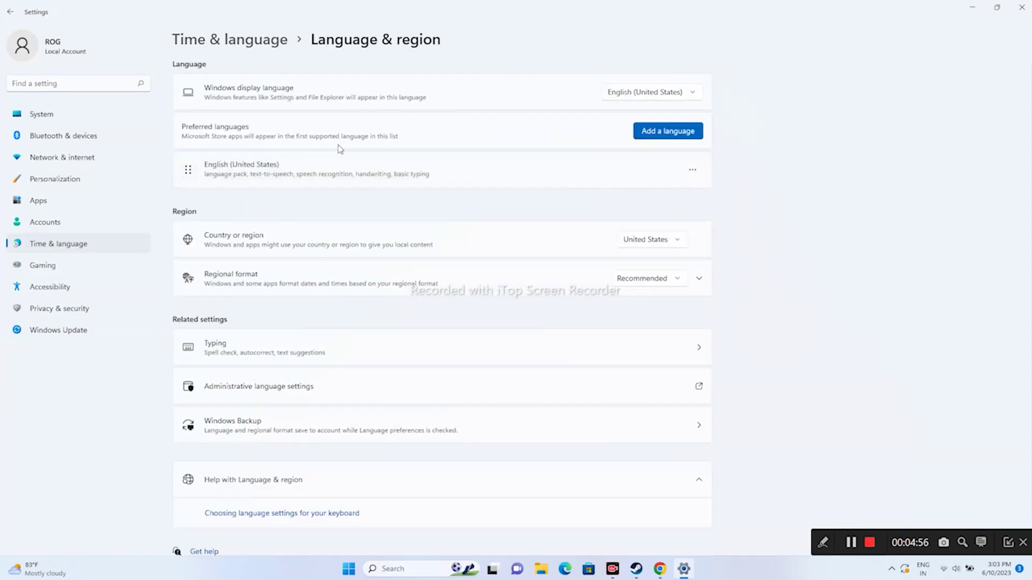
Search the languages available to install for "english" and cancel adding a language.
{"action": "left_click", "coordinate": [678, 131]}
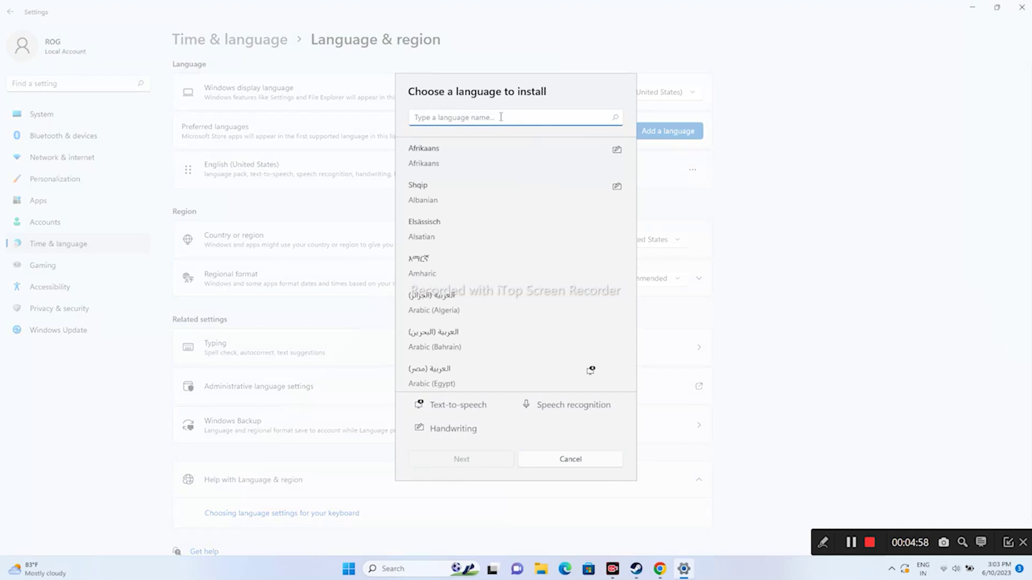
{"action": "type", "text": "english"}
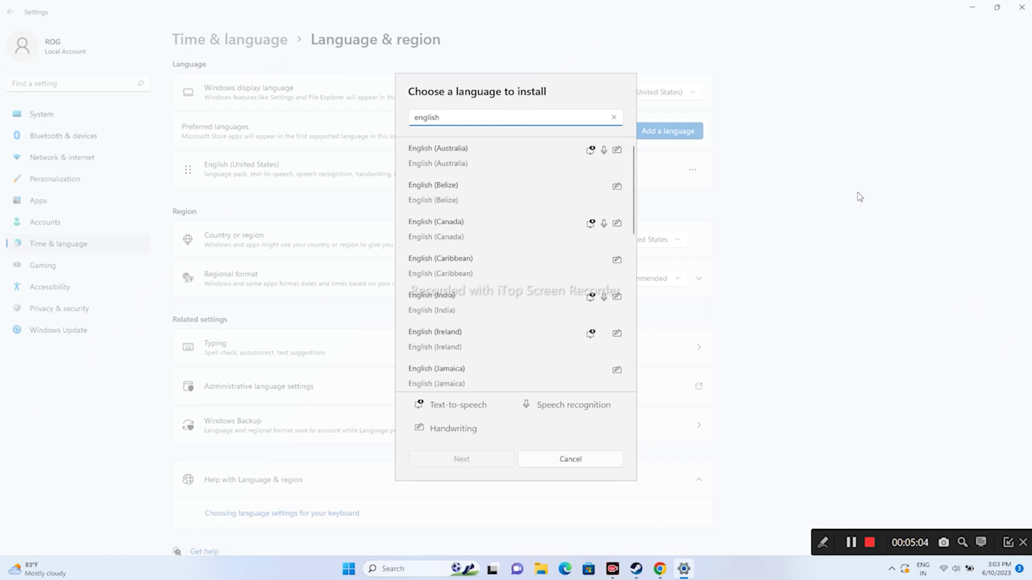
{"action": "left_click", "coordinate": [600, 458]}
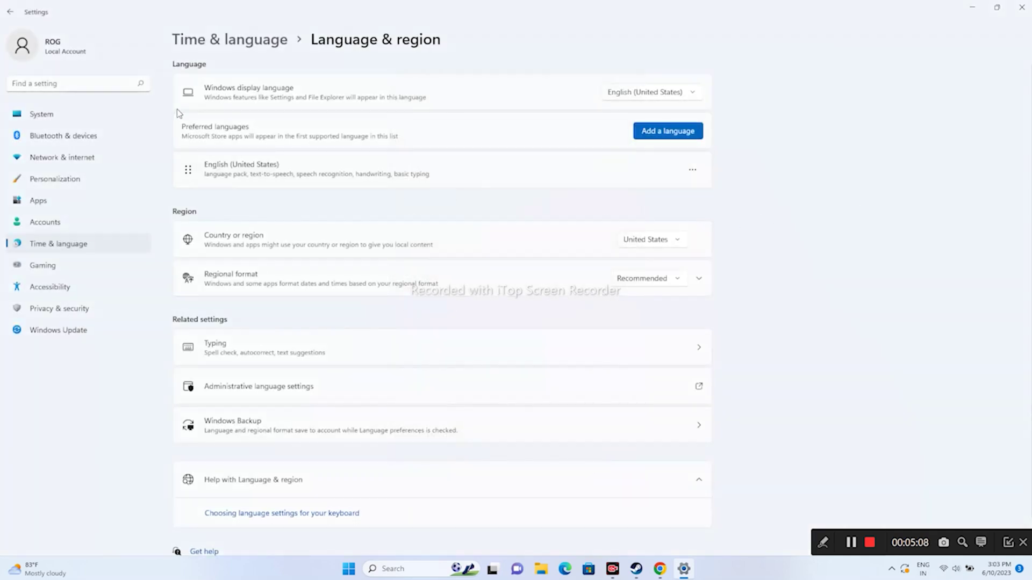
Check the Date & time settings under Time & language and close Windows Settings.
{"action": "left_click", "coordinate": [10, 11]}
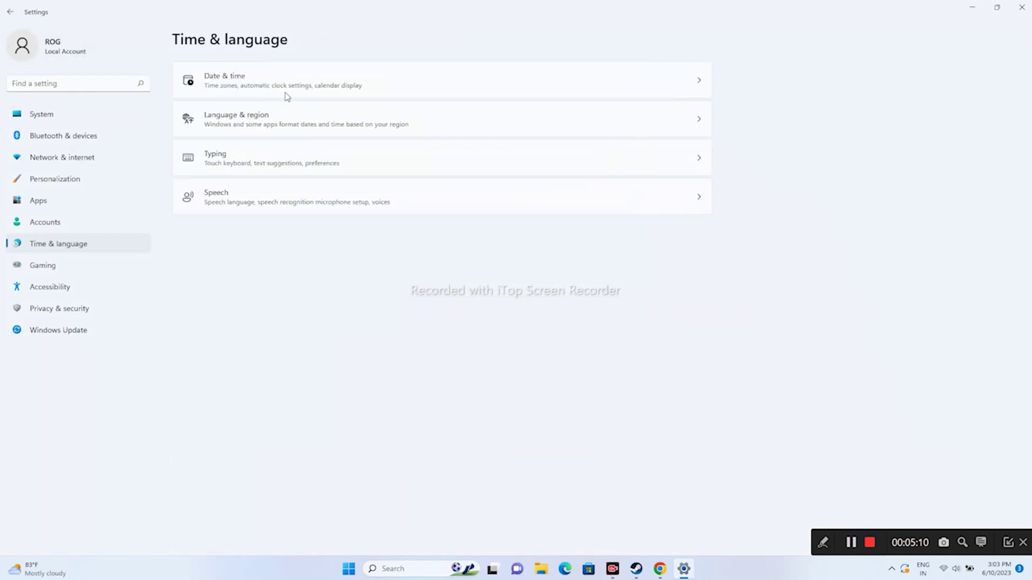
{"action": "left_click", "coordinate": [260, 78]}
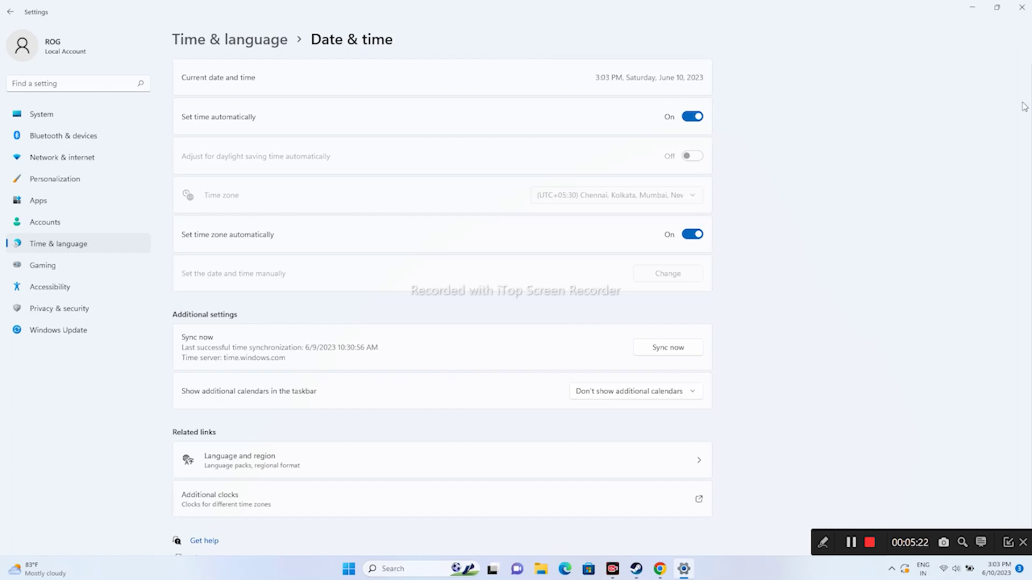
{"action": "left_click", "coordinate": [1022, 8]}
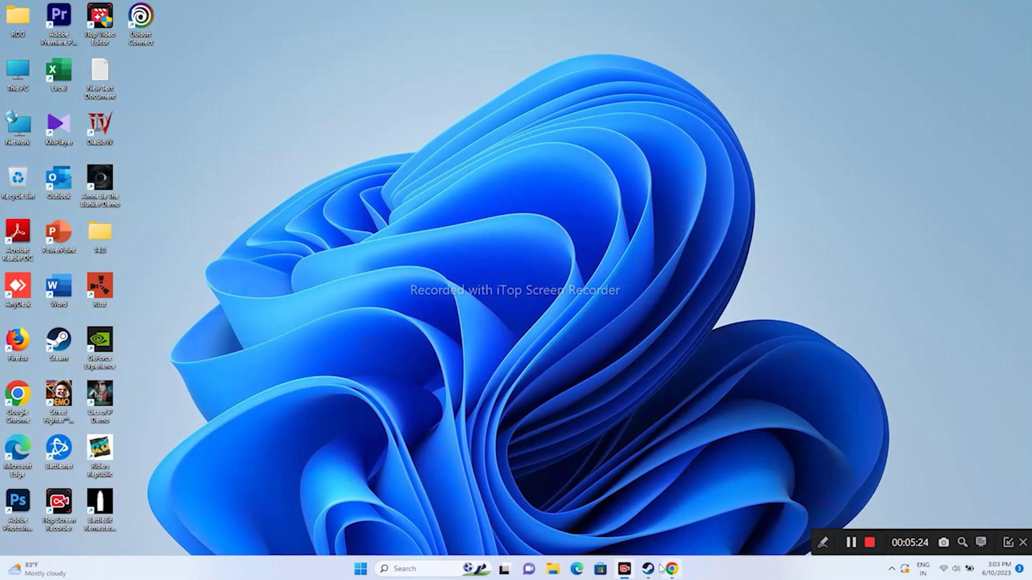
View the Riders Republic page in Steam, then check the contents of the Documents folder in File Explorer and close it.
{"action": "left_click", "coordinate": [648, 568]}
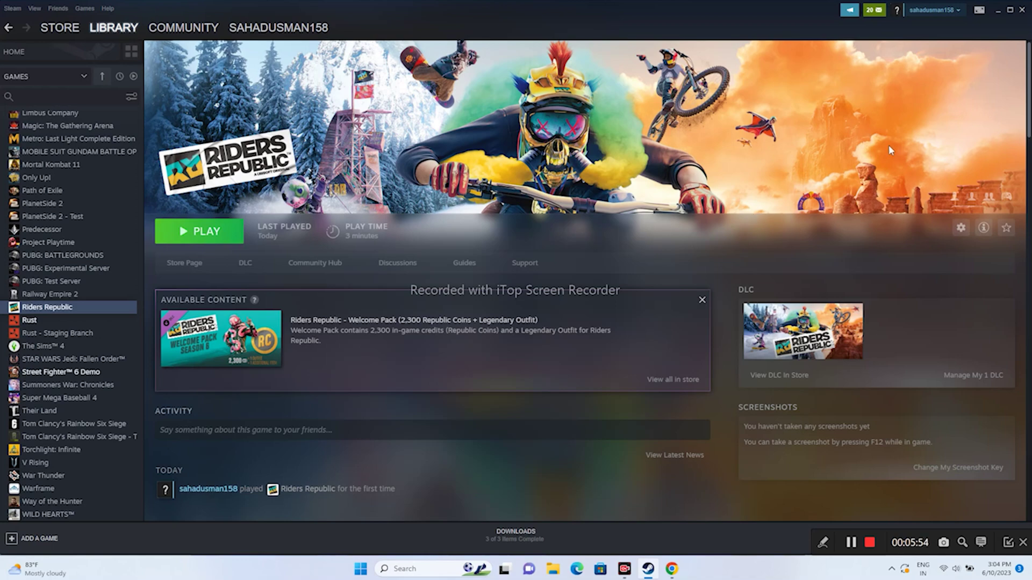
{"action": "left_click", "coordinate": [996, 10]}
{"action": "left_click", "coordinate": [555, 569]}
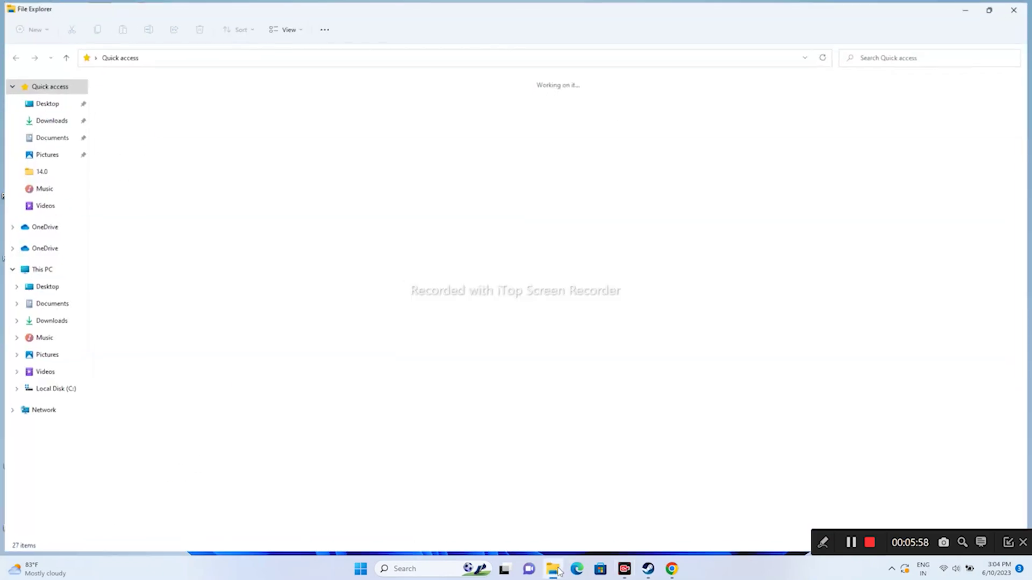
{"action": "left_click", "coordinate": [54, 269]}
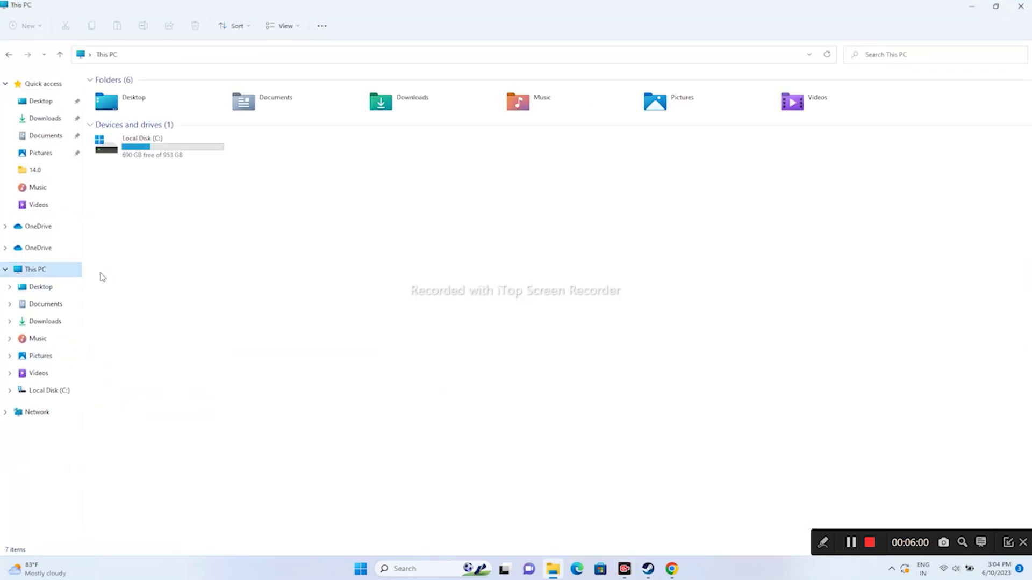
{"action": "left_click", "coordinate": [48, 136]}
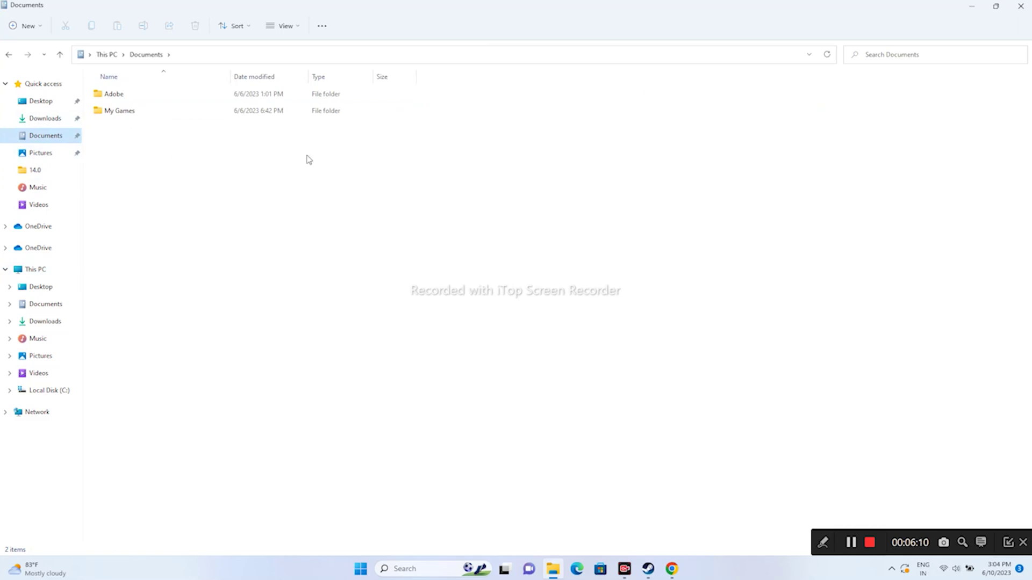
{"action": "left_click", "coordinate": [1021, 5]}
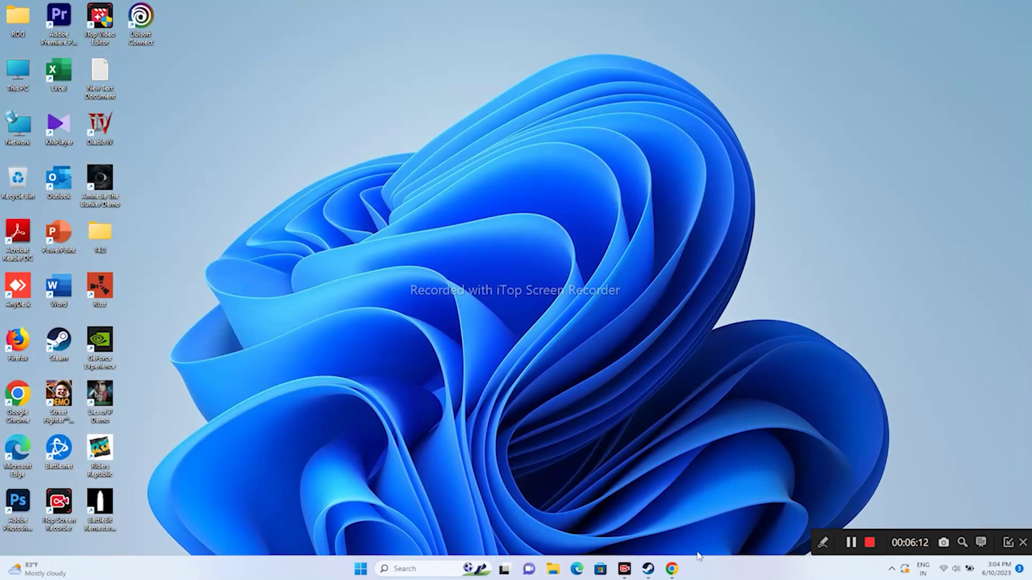
{"action": "left_click", "coordinate": [648, 569]}
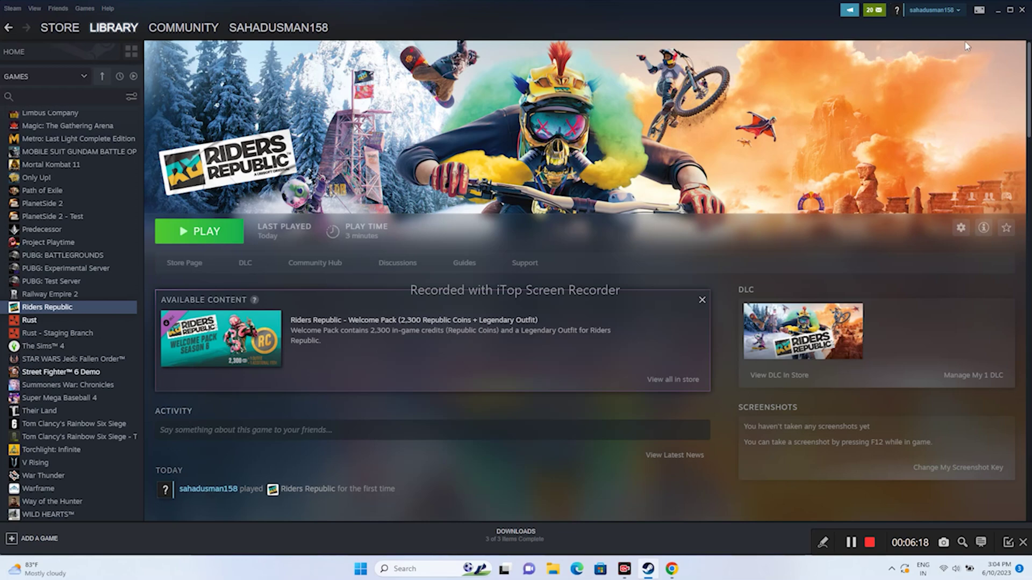
{"action": "left_click", "coordinate": [996, 11]}
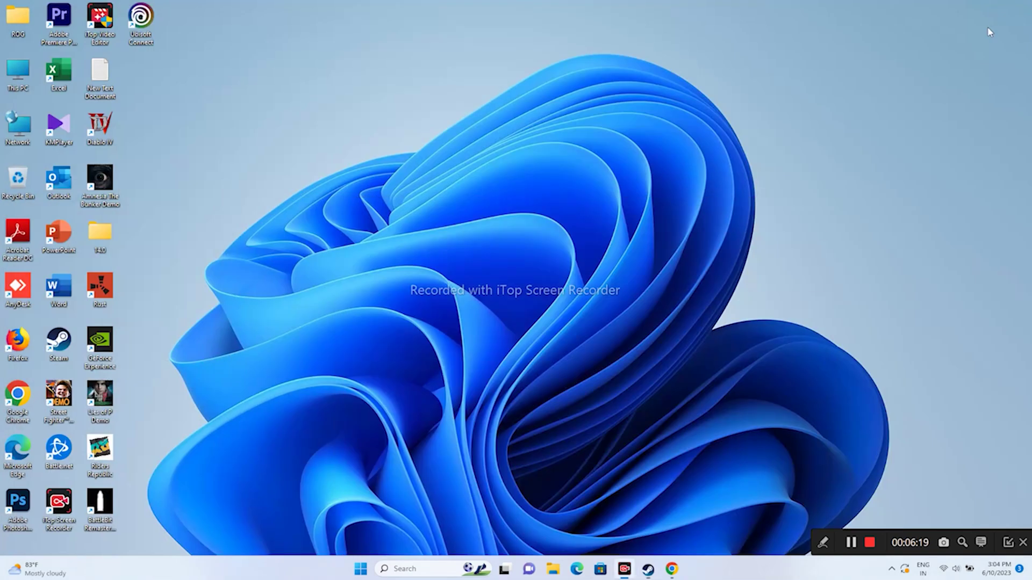
{"action": "left_click", "coordinate": [421, 569]}
{"action": "left_click", "coordinate": [442, 376]}
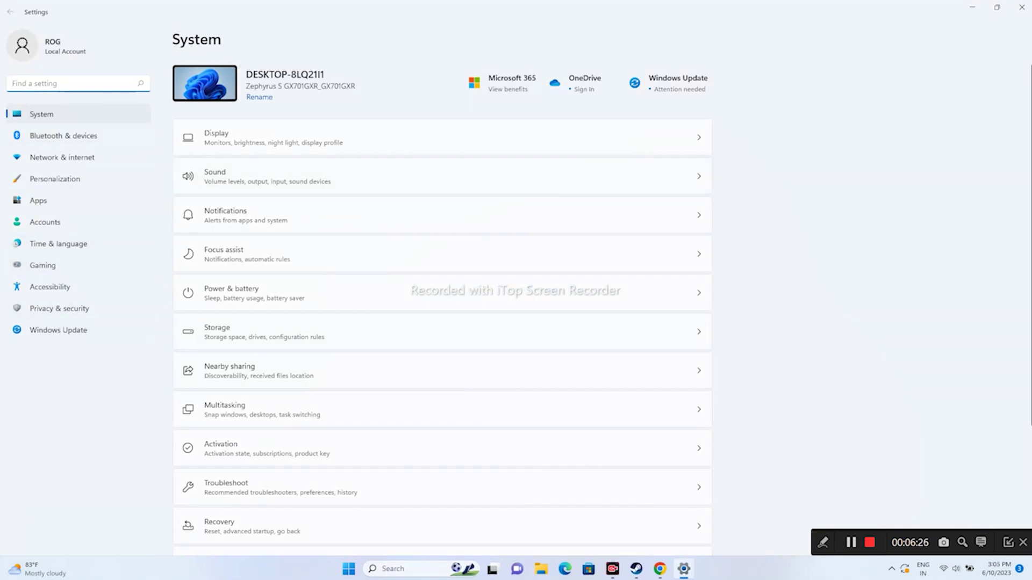
{"action": "left_click", "coordinate": [1021, 7]}
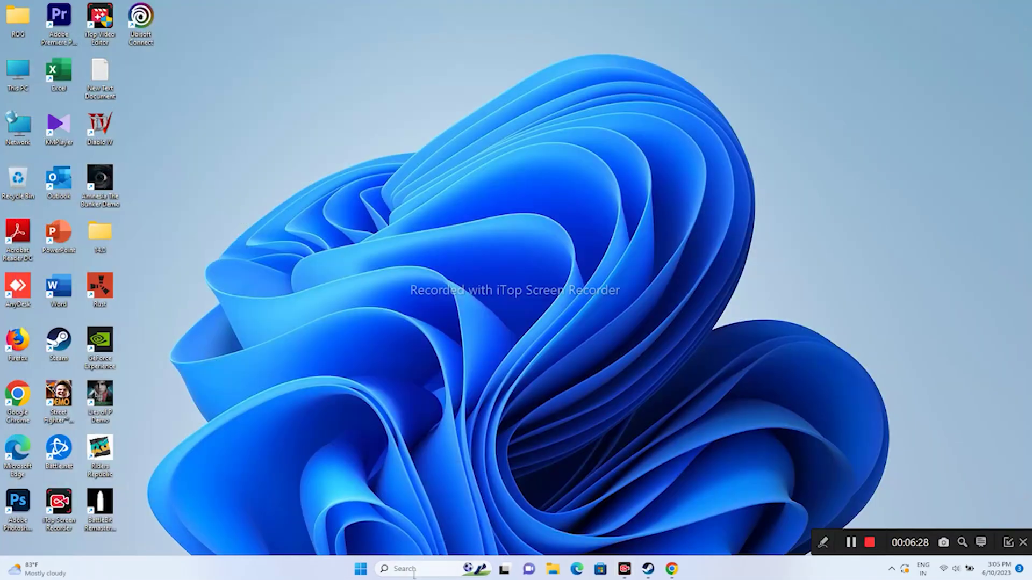
Open Control Panel, look through Network and Internet and its Network and Sharing Center, and return to the Control Panel home page.
{"action": "left_click", "coordinate": [413, 570]}
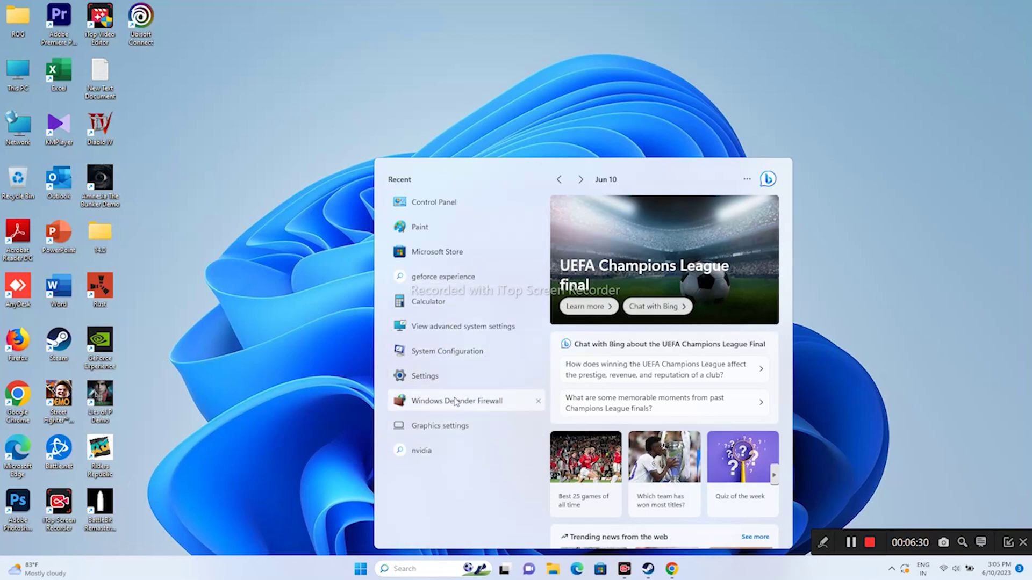
{"action": "left_click", "coordinate": [449, 204]}
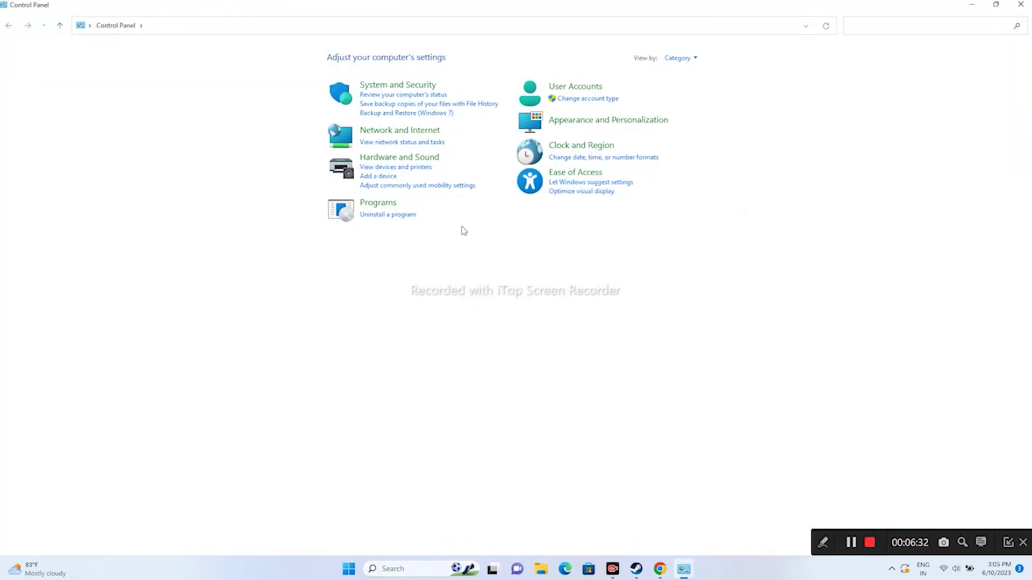
{"action": "left_click", "coordinate": [421, 135]}
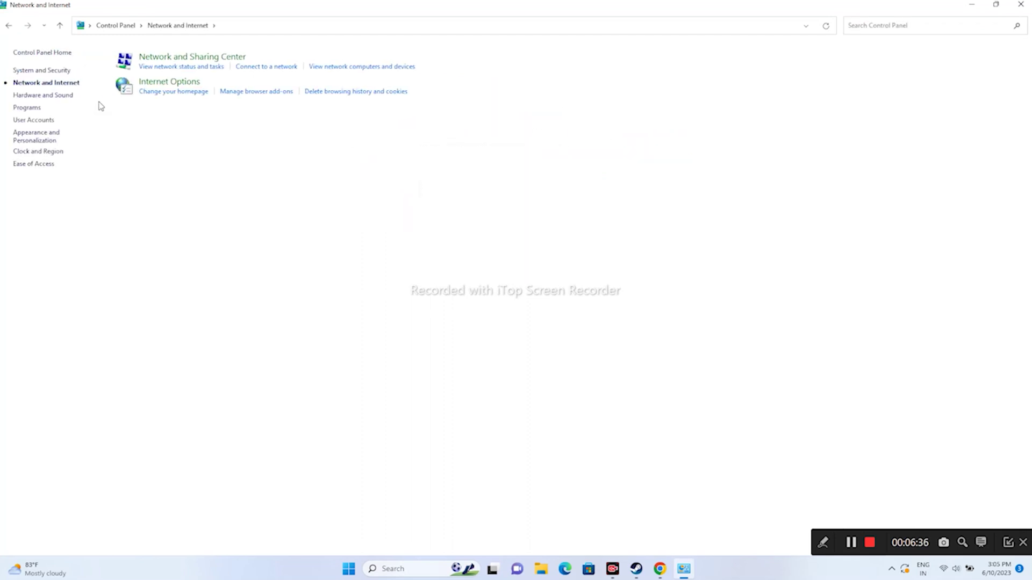
{"action": "left_click", "coordinate": [226, 62]}
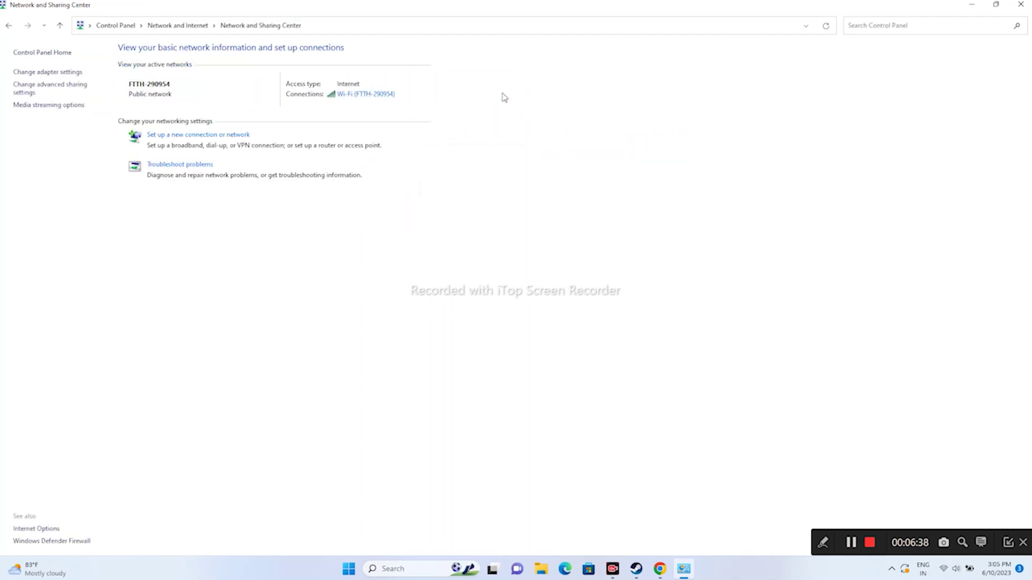
{"action": "left_click", "coordinate": [10, 26]}
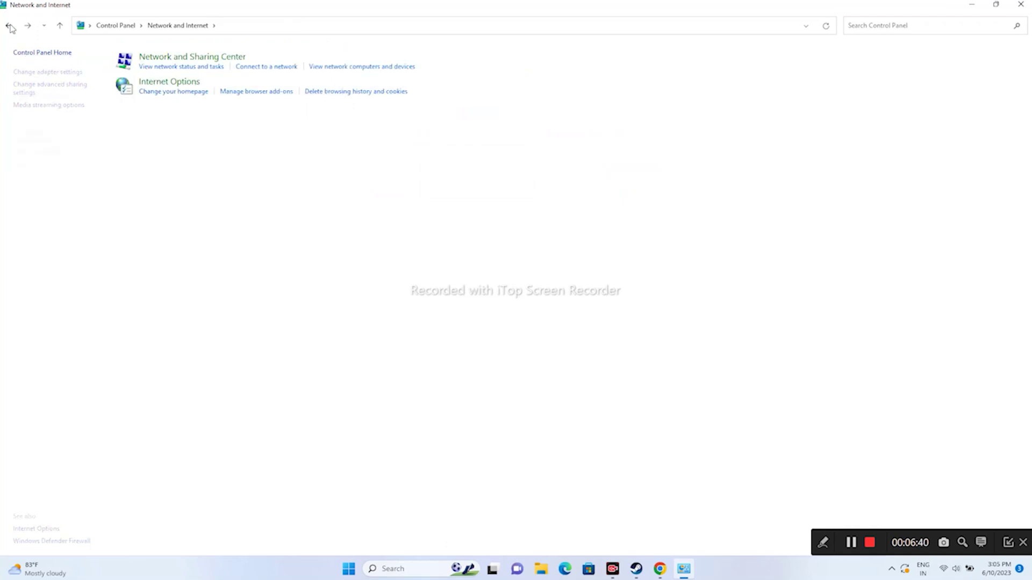
{"action": "left_click", "coordinate": [185, 84]}
{"action": "left_click", "coordinate": [308, 105]}
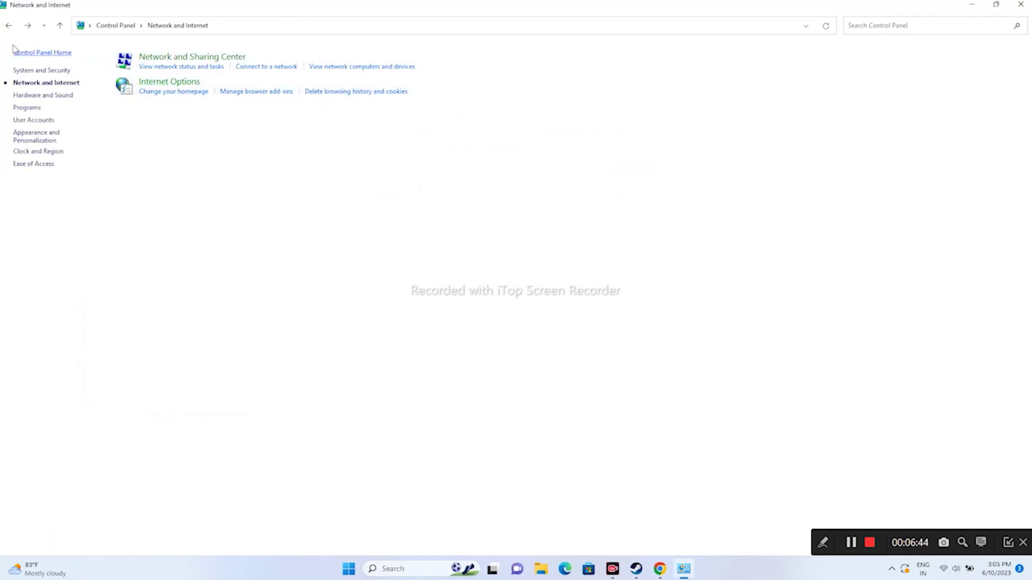
{"action": "left_click", "coordinate": [32, 52]}
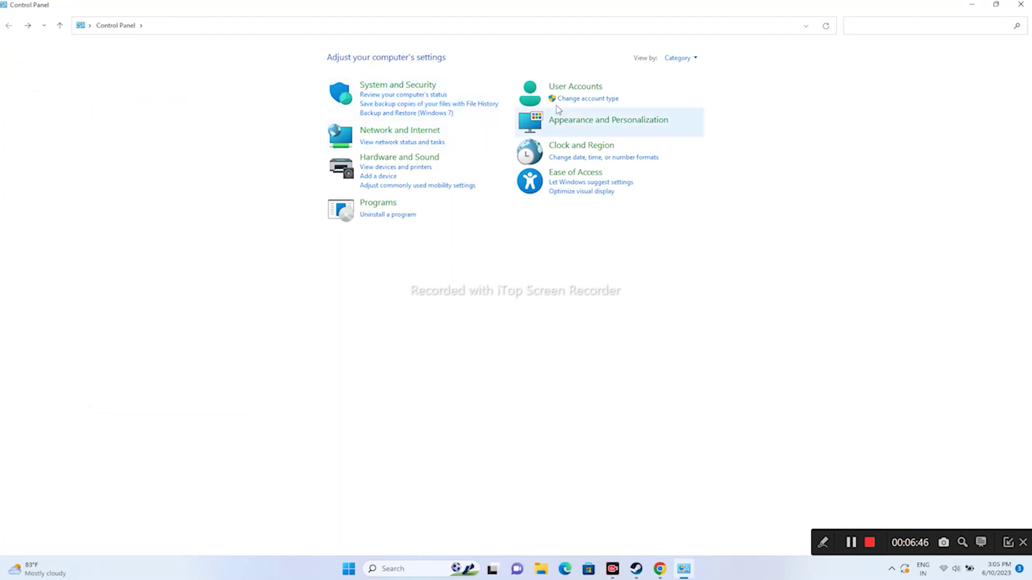
Open the list of apps allowed through Windows Defender Firewall under System and Security.
{"action": "left_click", "coordinate": [419, 92]}
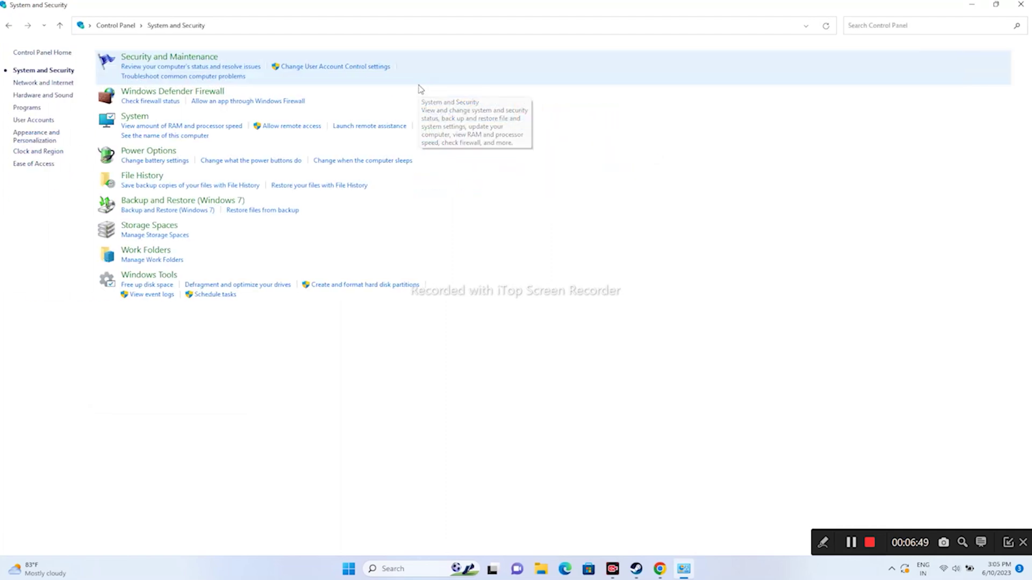
{"action": "left_click", "coordinate": [175, 91]}
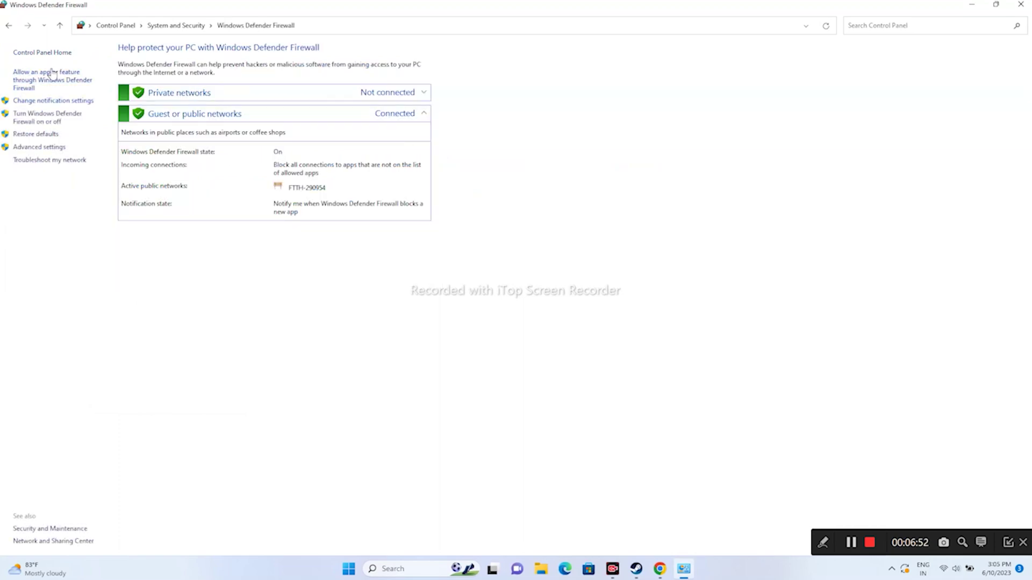
{"action": "left_click", "coordinate": [31, 79]}
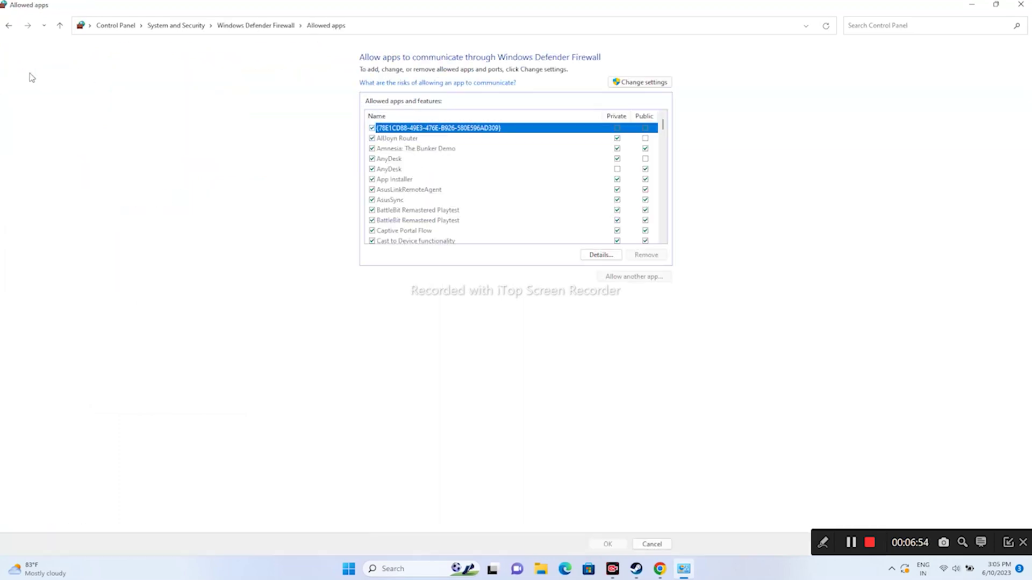
Look through the firewall's allowed apps and features for a Riders Republic entry.
{"action": "scroll", "coordinate": [385, 164], "scroll_direction": "down", "scroll_amount": 1}
{"action": "scroll", "coordinate": [385, 164], "scroll_direction": "down", "scroll_amount": 12}
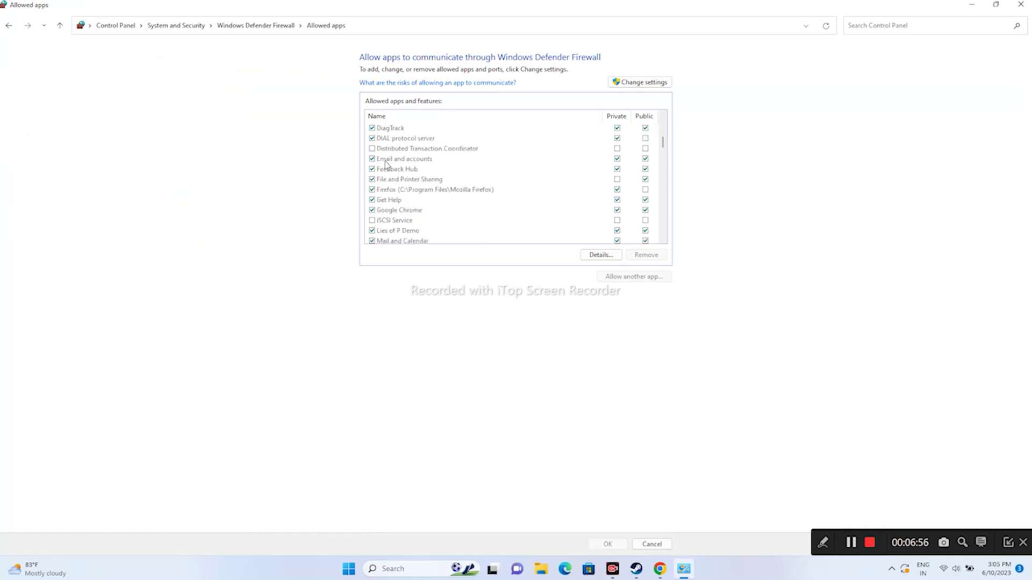
{"action": "scroll", "coordinate": [385, 166], "scroll_direction": "down", "scroll_amount": 13}
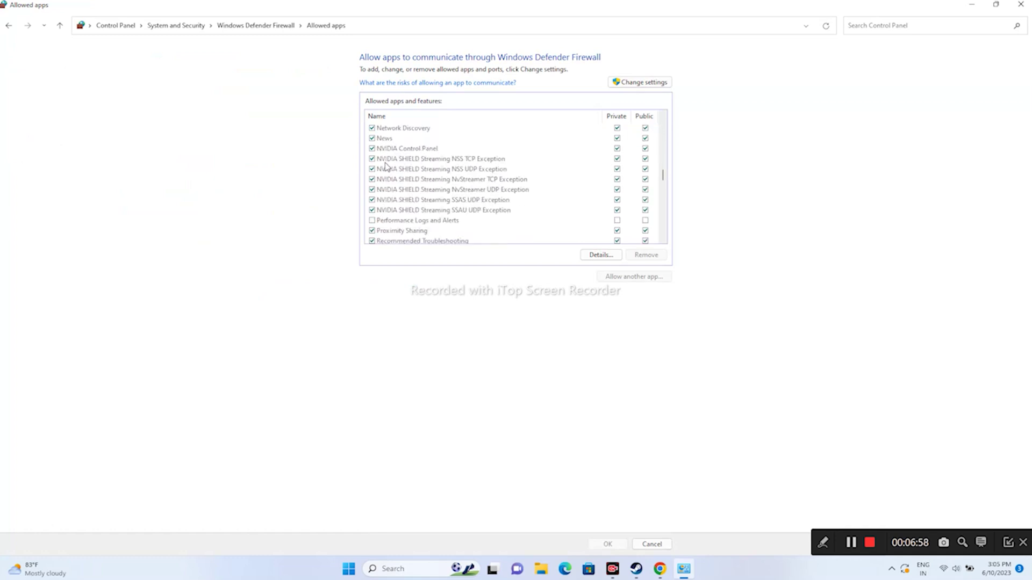
{"action": "scroll", "coordinate": [423, 171], "scroll_direction": "down", "scroll_amount": 1}
{"action": "scroll", "coordinate": [410, 190], "scroll_direction": "up", "scroll_amount": 3}
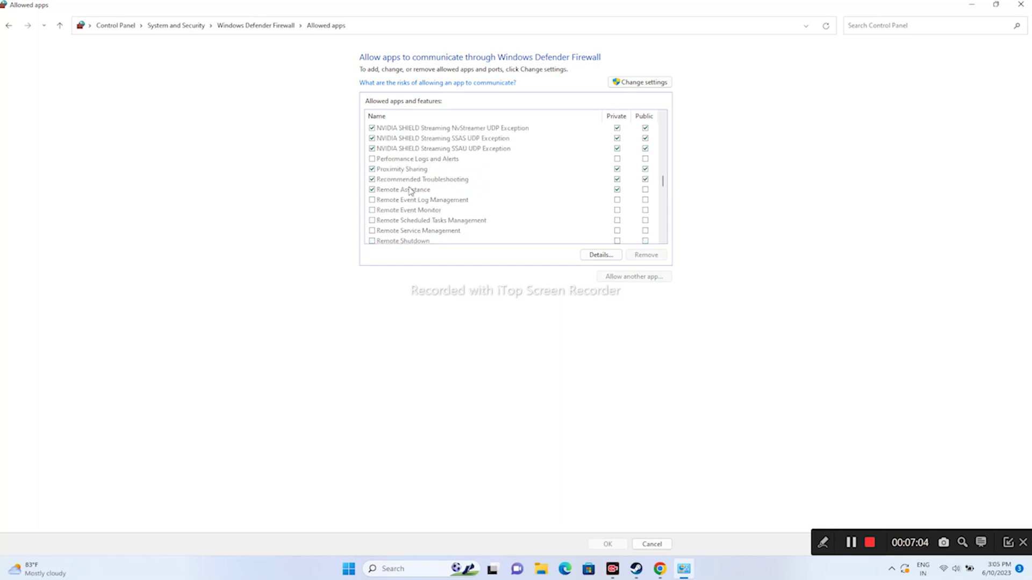
{"action": "scroll", "coordinate": [405, 190], "scroll_direction": "down", "scroll_amount": 1}
{"action": "scroll", "coordinate": [404, 191], "scroll_direction": "down", "scroll_amount": 1}
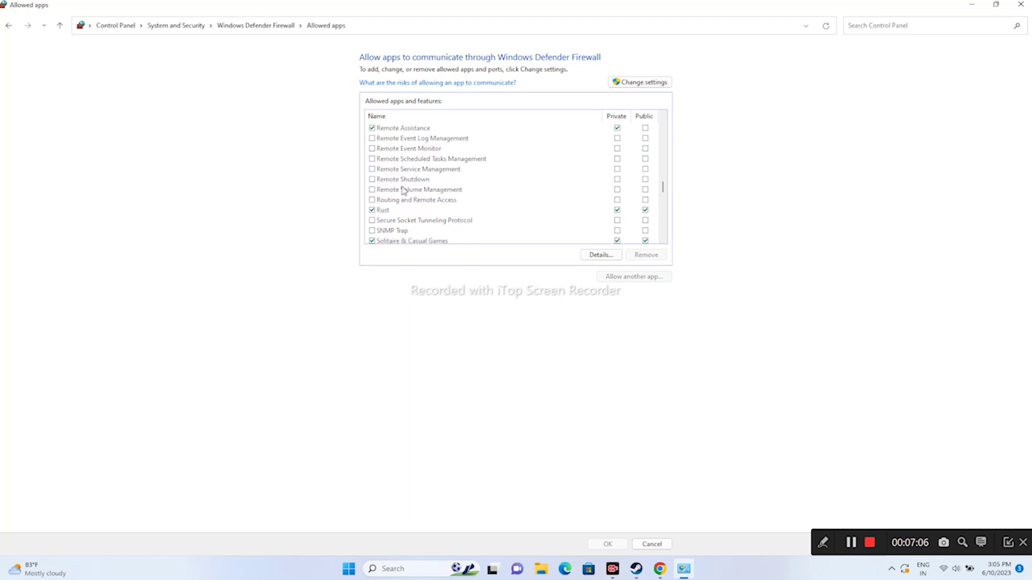
{"action": "scroll", "coordinate": [391, 169], "scroll_direction": "down", "scroll_amount": 2}
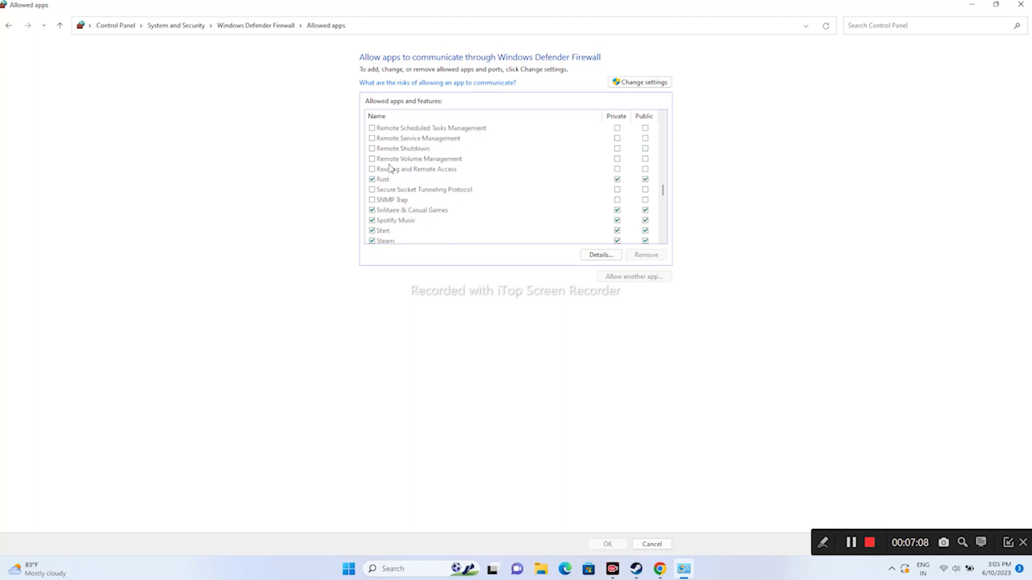
{"action": "scroll", "coordinate": [391, 169], "scroll_direction": "up", "scroll_amount": 9}
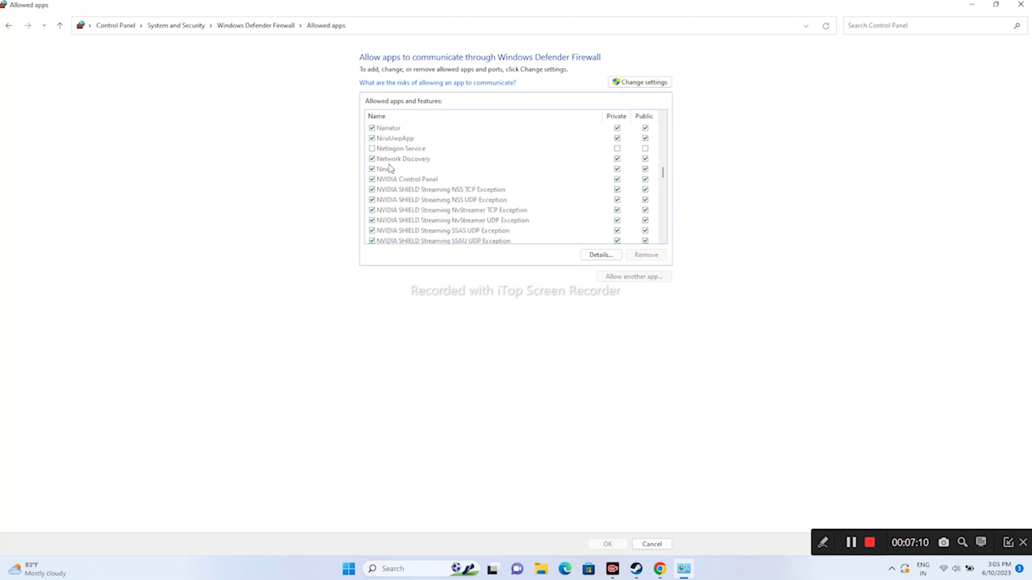
{"action": "scroll", "coordinate": [391, 169], "scroll_direction": "down", "scroll_amount": 4}
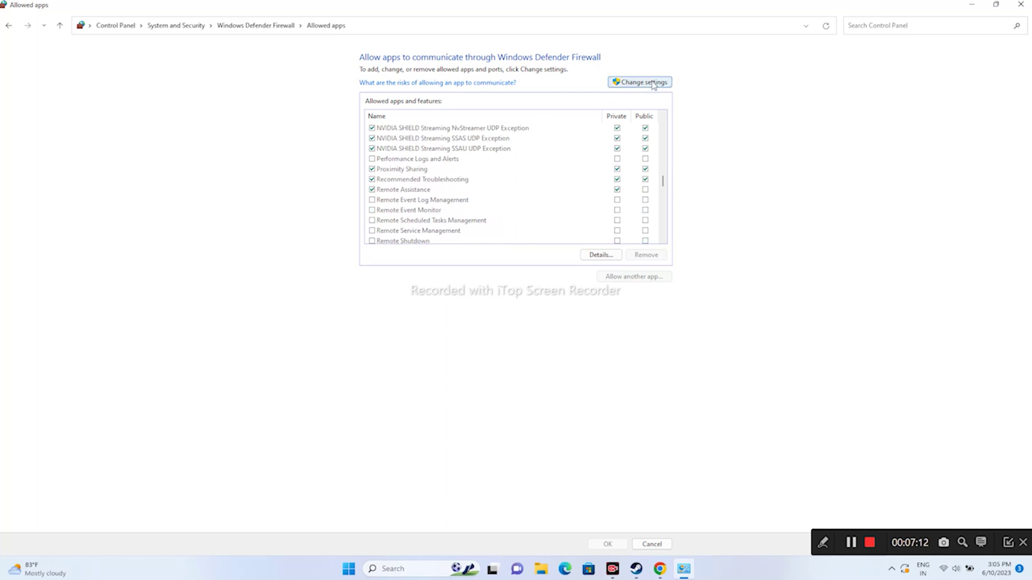
Start allowing another app through the firewall and browse on the C: drive to Program Files (x86) > Steam > steamapps > common.
{"action": "left_click", "coordinate": [634, 276]}
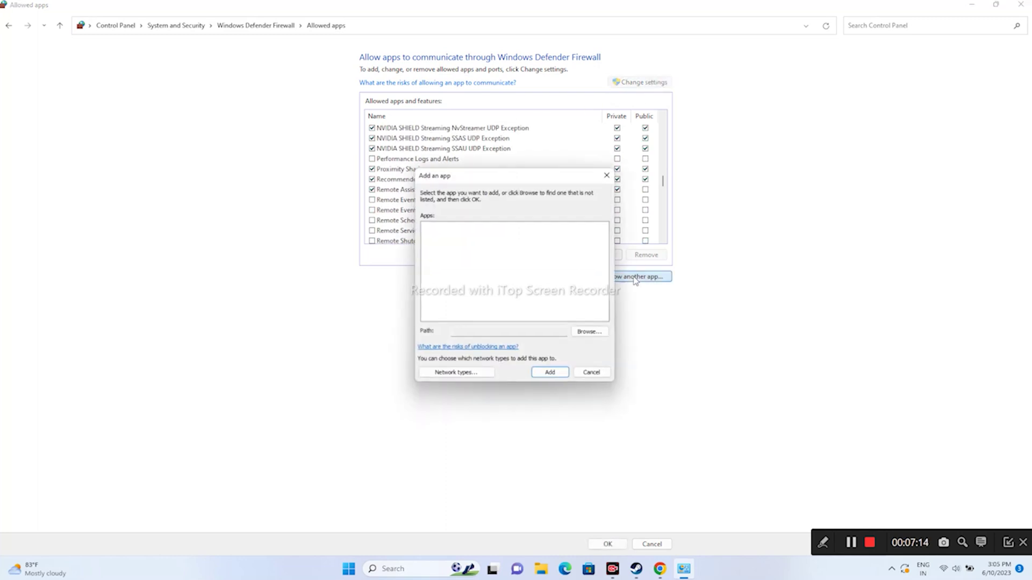
{"action": "left_click", "coordinate": [593, 335]}
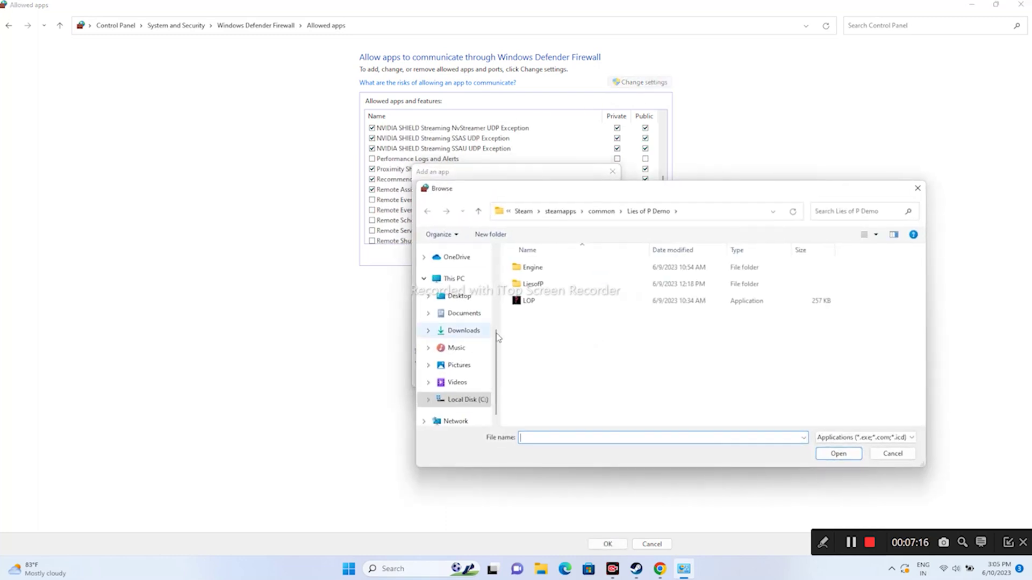
{"action": "scroll", "coordinate": [461, 357], "scroll_direction": "up", "scroll_amount": 2}
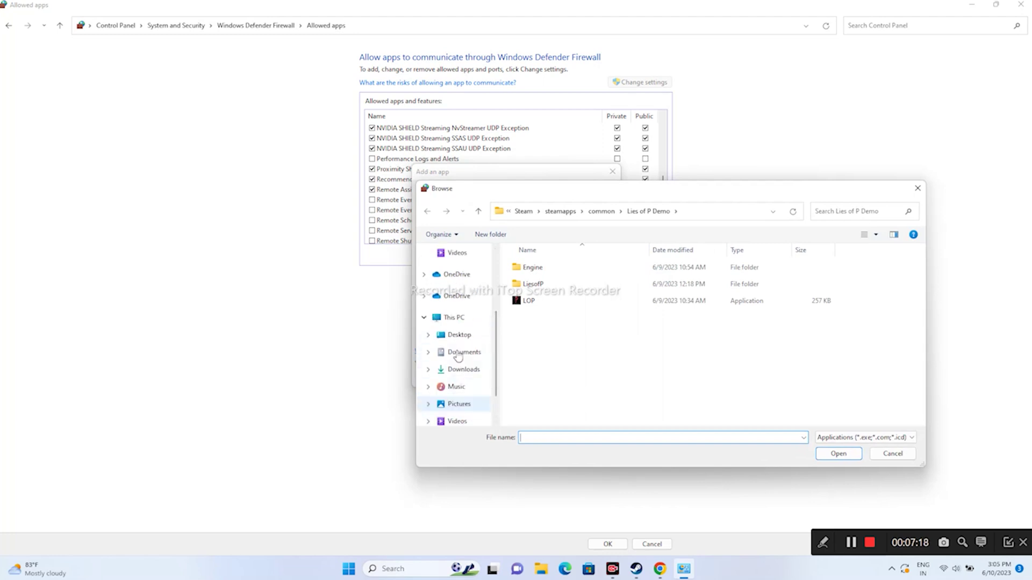
{"action": "left_click", "coordinate": [454, 334]}
{"action": "double_click", "coordinate": [556, 349]}
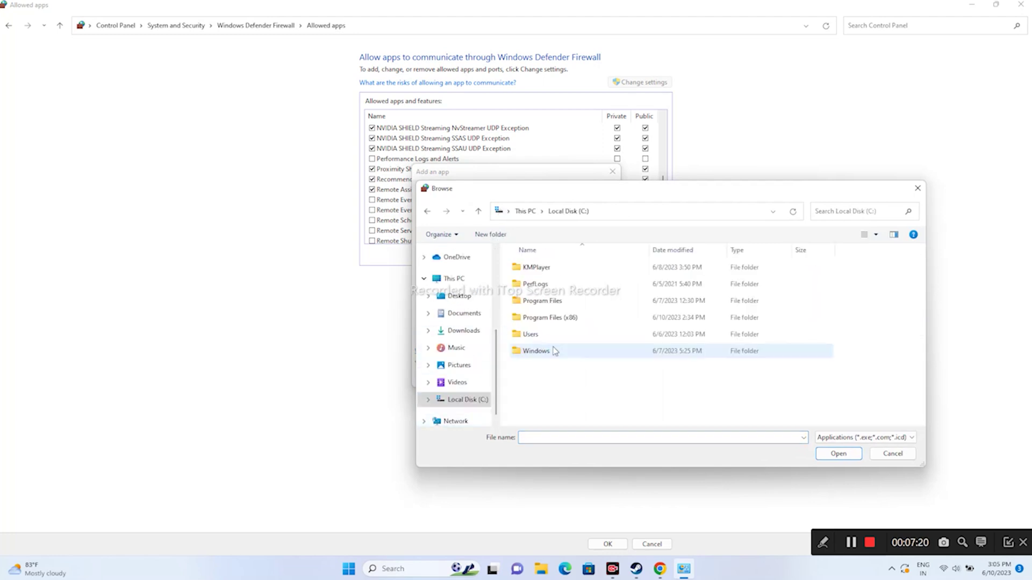
{"action": "double_click", "coordinate": [550, 318]}
{"action": "scroll", "coordinate": [581, 321], "scroll_direction": "down", "scroll_amount": 5}
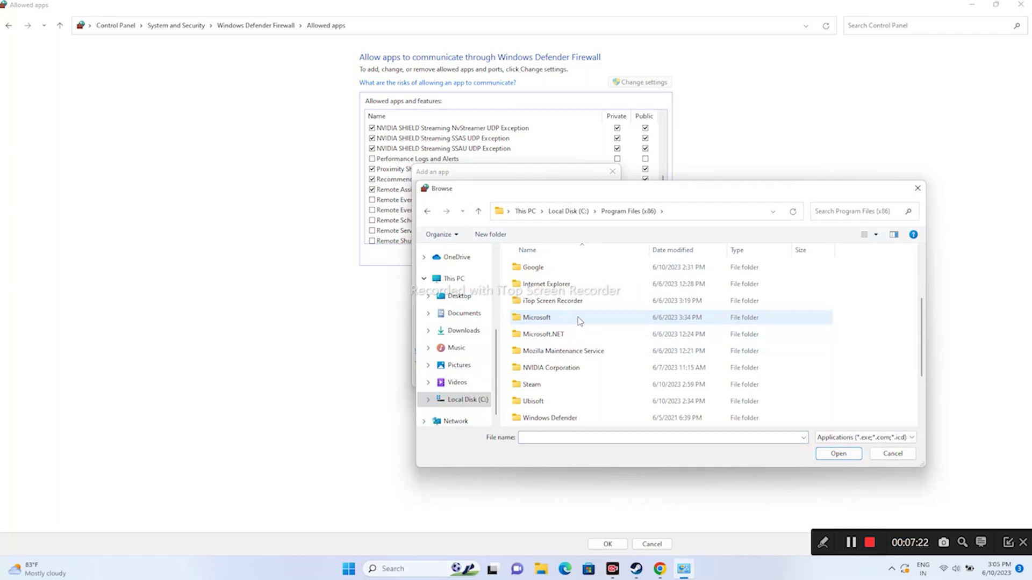
{"action": "double_click", "coordinate": [554, 303]}
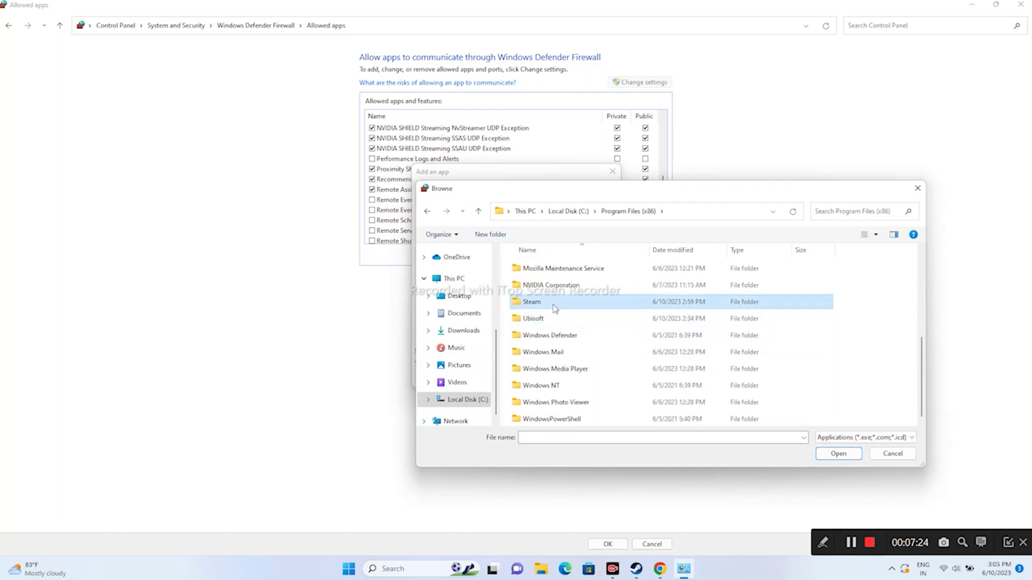
{"action": "scroll", "coordinate": [559, 317], "scroll_direction": "down", "scroll_amount": 3}
{"action": "double_click", "coordinate": [574, 337]}
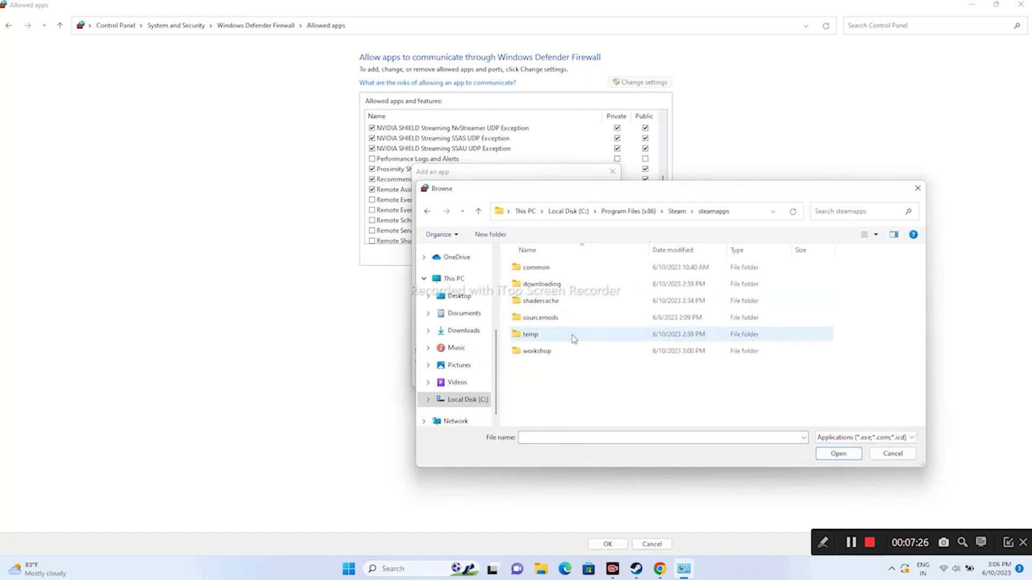
{"action": "double_click", "coordinate": [552, 273]}
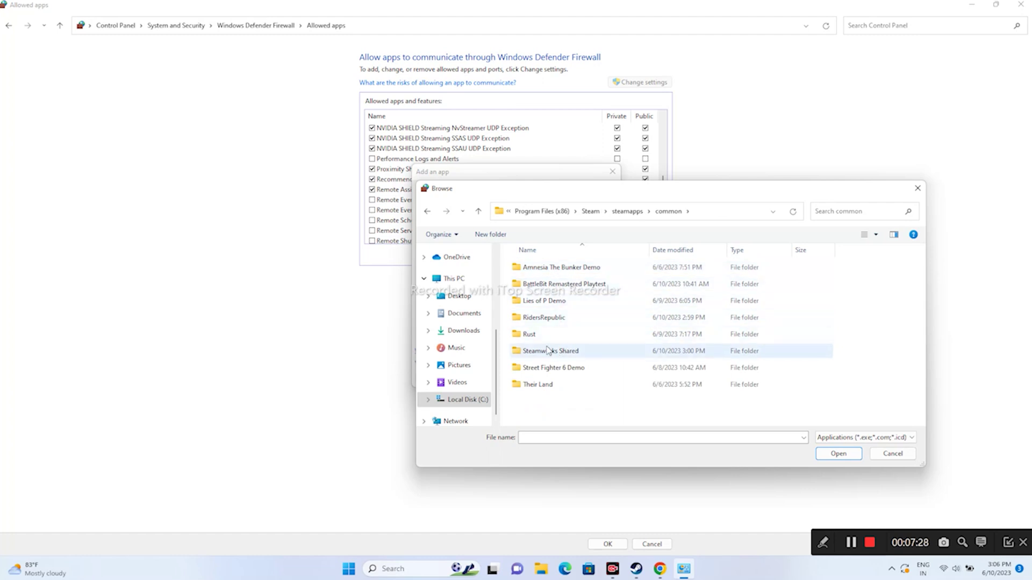
Add the RidersRepublic application from the RidersRepublic folder to the allowed apps and also allow it on private networks.
{"action": "left_click", "coordinate": [549, 319]}
{"action": "double_click", "coordinate": [548, 319]}
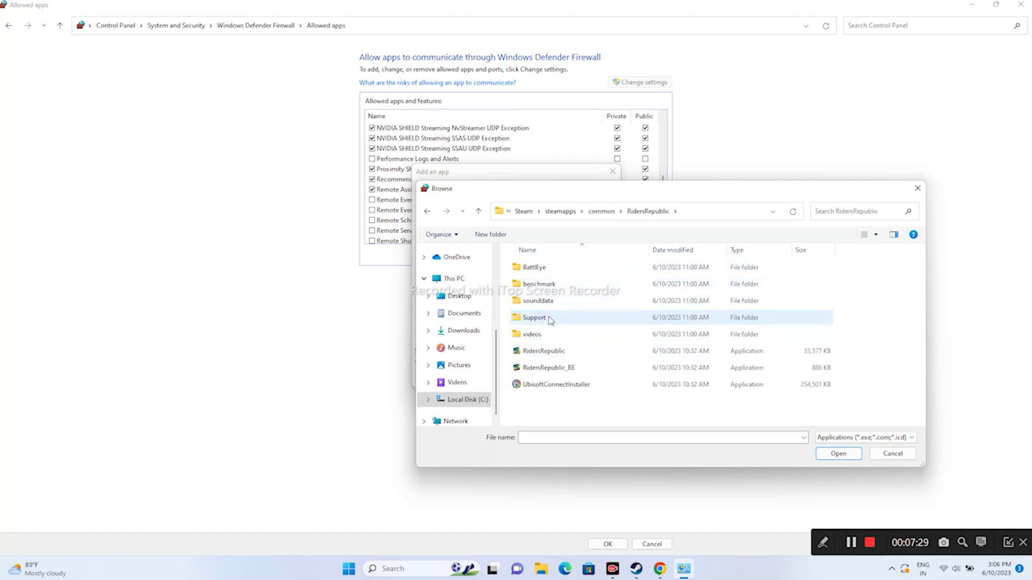
{"action": "left_click", "coordinate": [551, 353]}
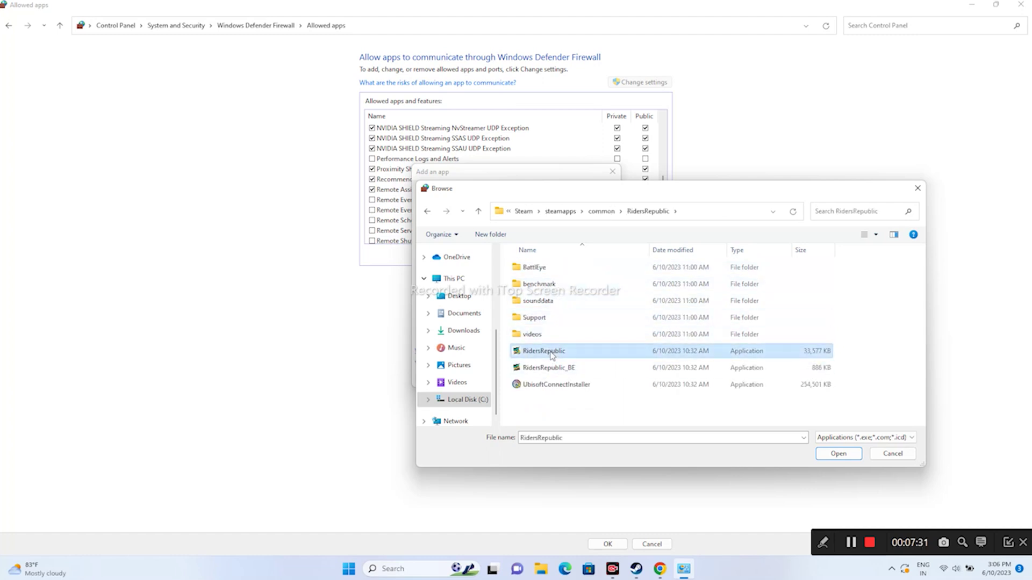
{"action": "left_click", "coordinate": [841, 455]}
{"action": "left_click", "coordinate": [559, 380]}
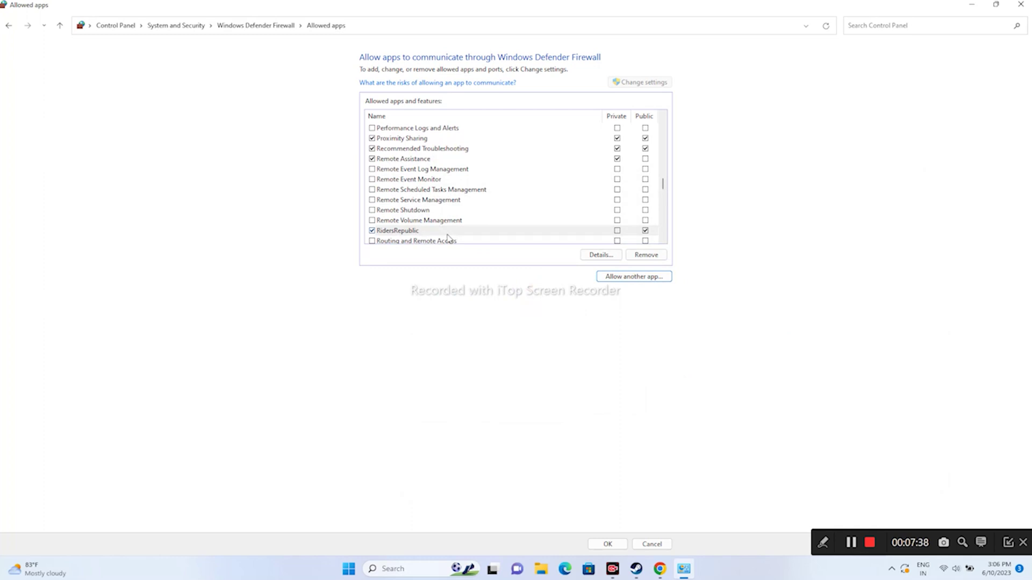
{"action": "left_click", "coordinate": [622, 232]}
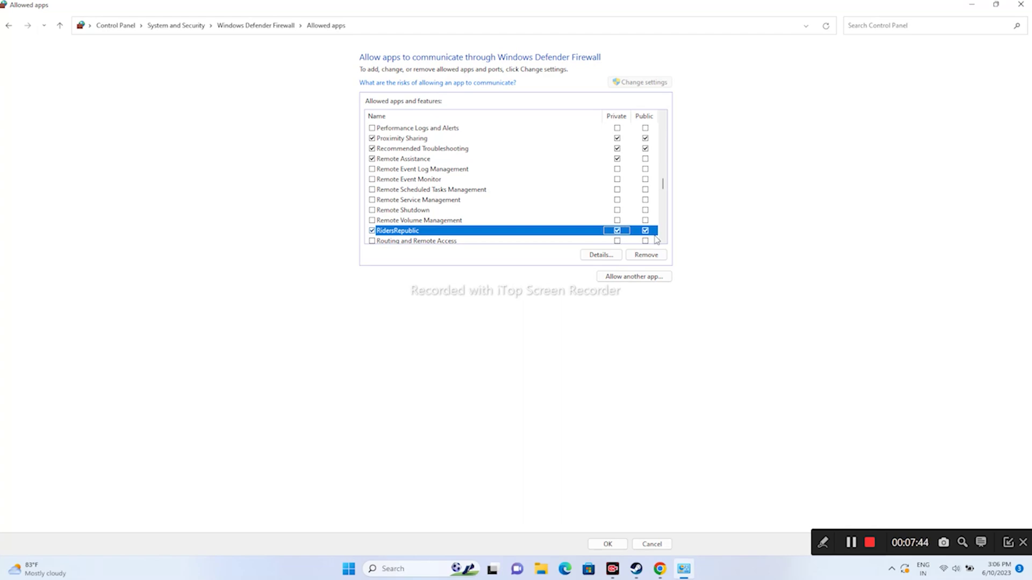
{"action": "left_click", "coordinate": [1020, 4]}
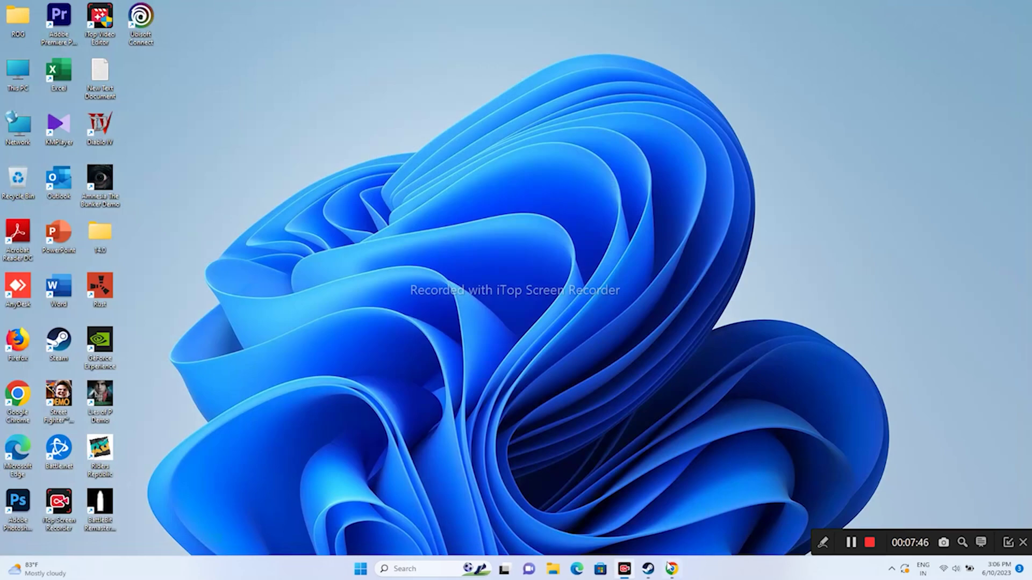
{"action": "left_click", "coordinate": [648, 569]}
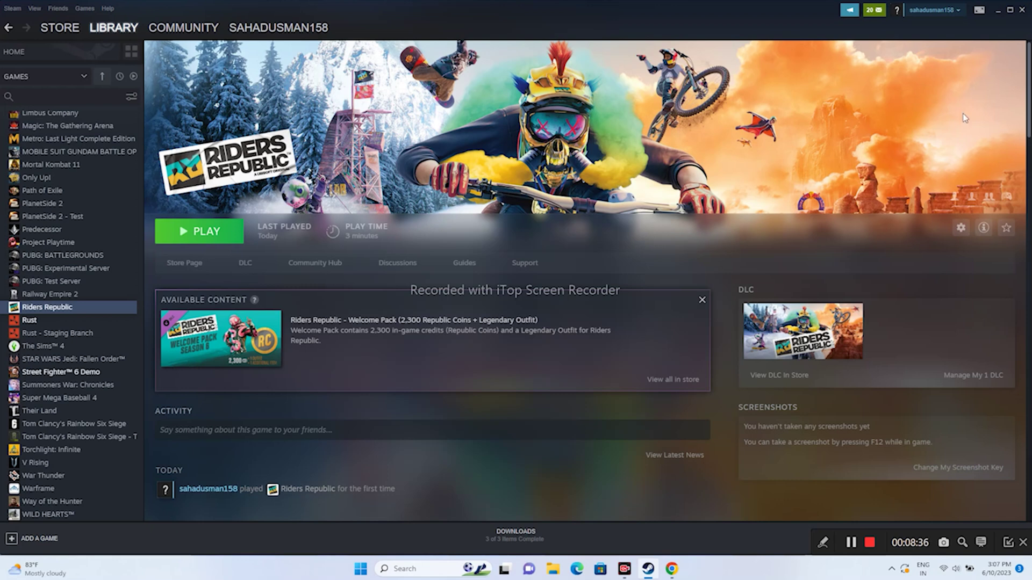
{"action": "left_click", "coordinate": [996, 11]}
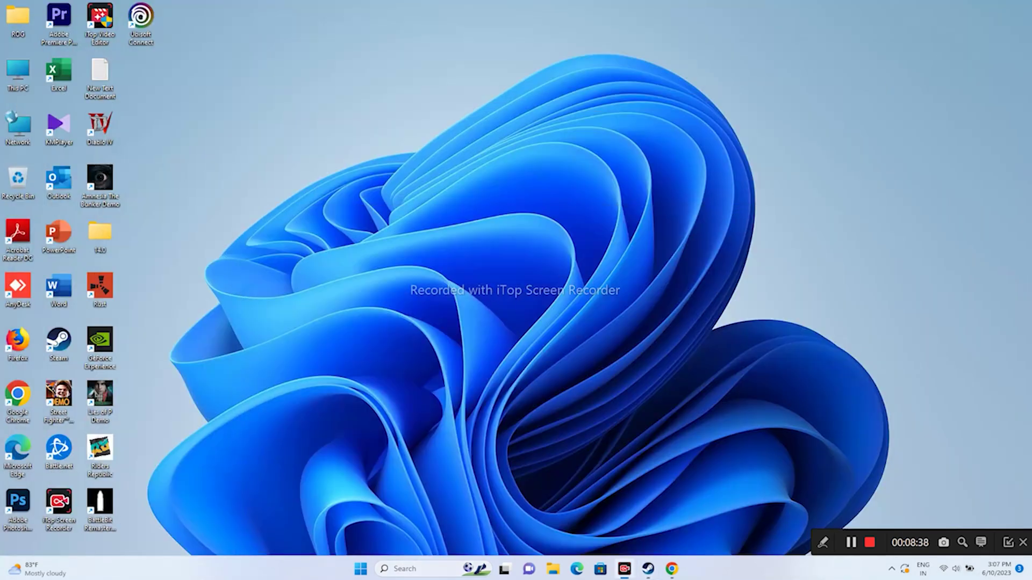
Disable all services in System Configuration, apply the change and exit without restarting.
{"action": "left_click", "coordinate": [431, 571]}
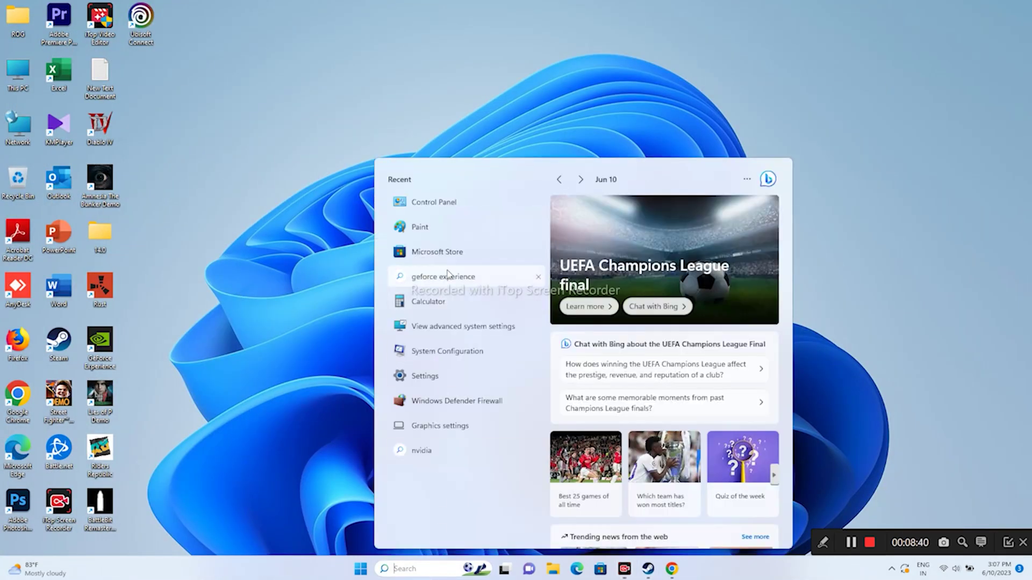
{"action": "left_click", "coordinate": [446, 356]}
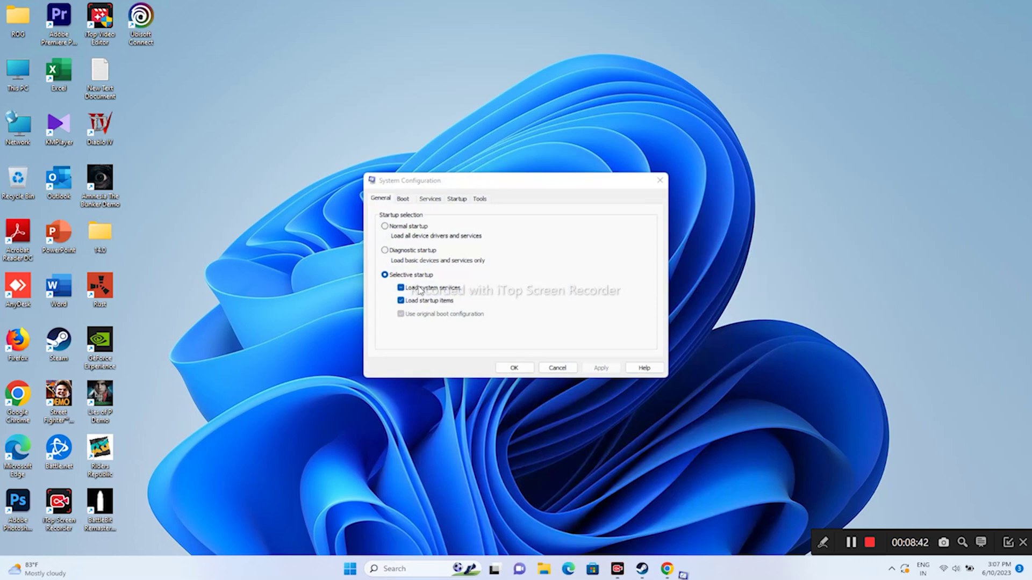
{"action": "left_click", "coordinate": [428, 199]}
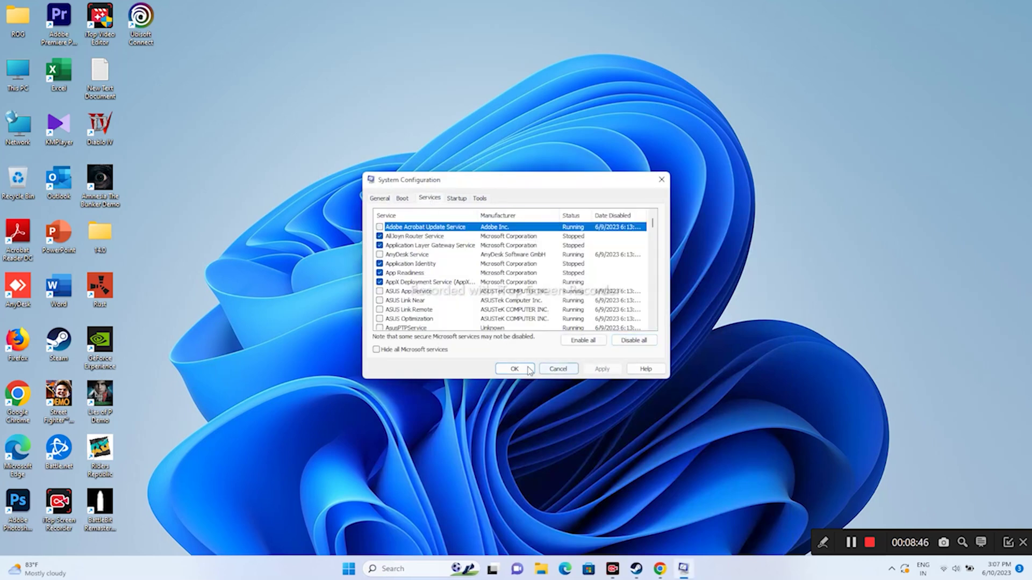
{"action": "left_click", "coordinate": [635, 341]}
{"action": "left_click", "coordinate": [601, 370]}
{"action": "left_click", "coordinate": [514, 370]}
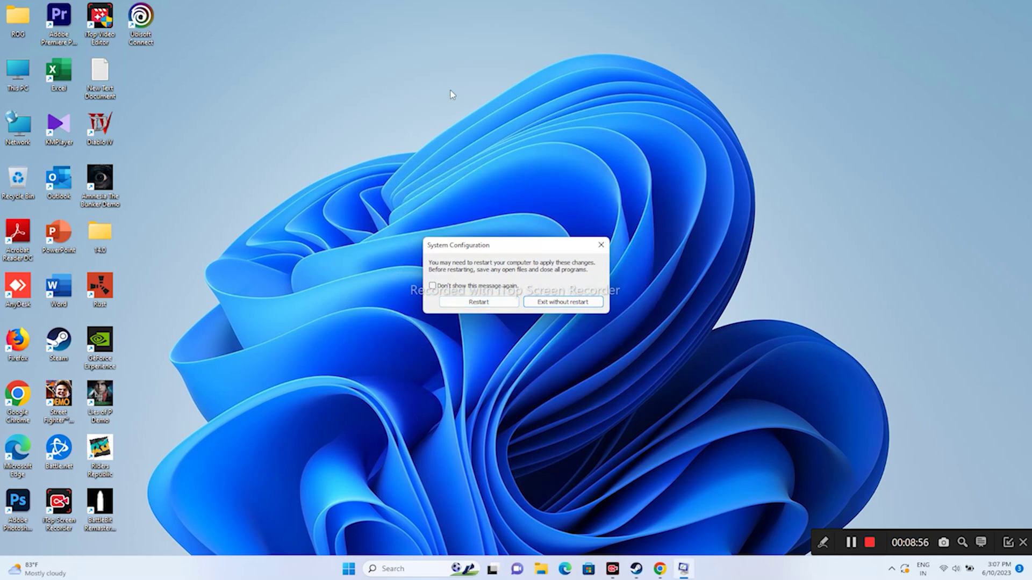
{"action": "left_click", "coordinate": [565, 303]}
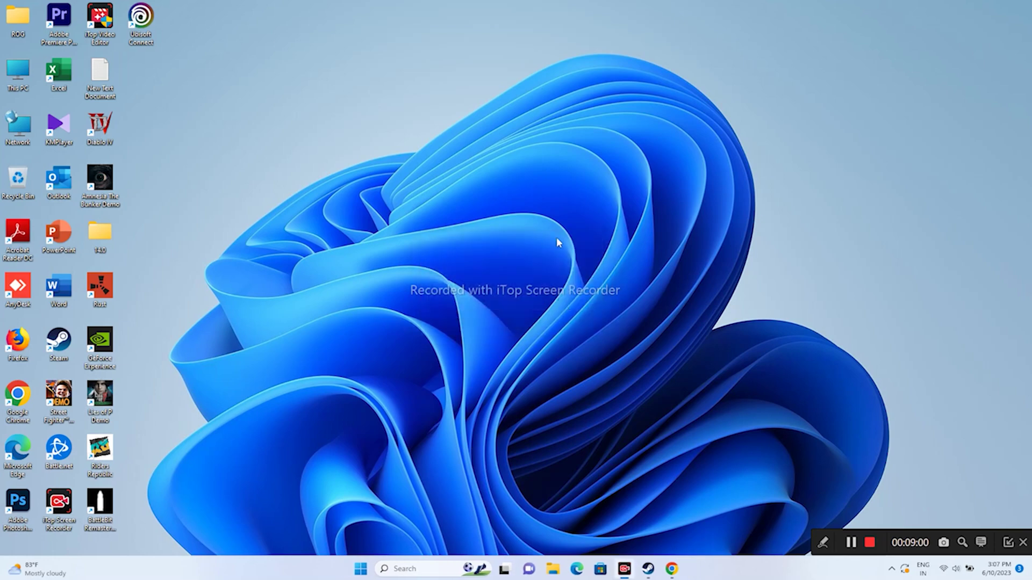
Switch to Steam and try the launch options -dx11 and -dx12 in the properties of Riders Republic.
{"action": "left_click", "coordinate": [650, 571]}
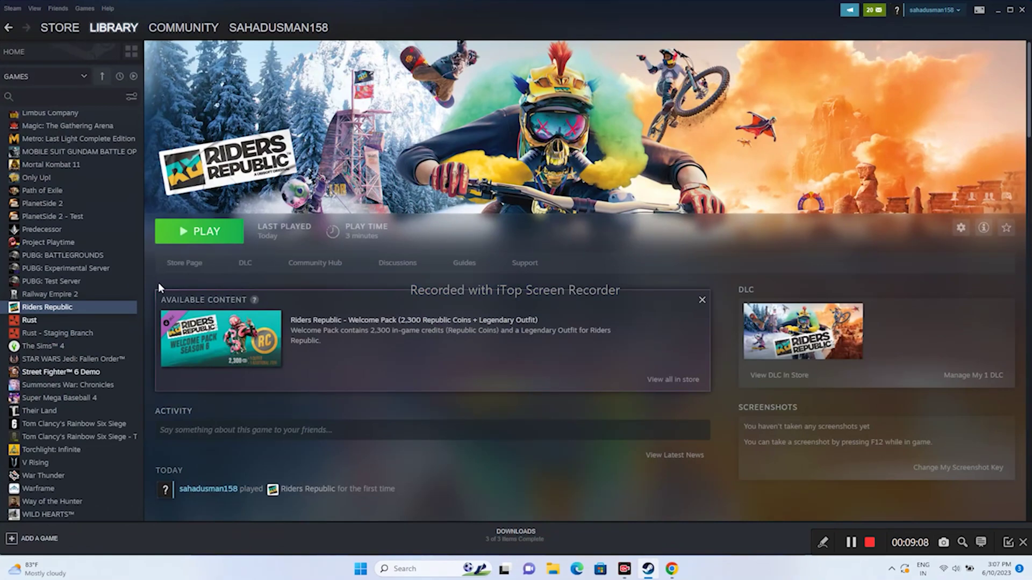
{"action": "right_click", "coordinate": [79, 311]}
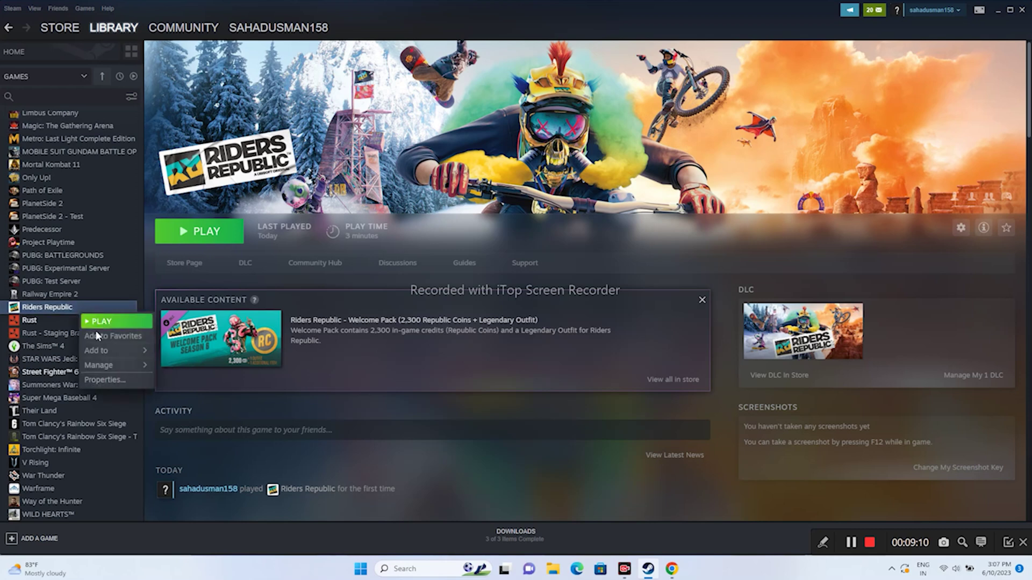
{"action": "left_click", "coordinate": [127, 379]}
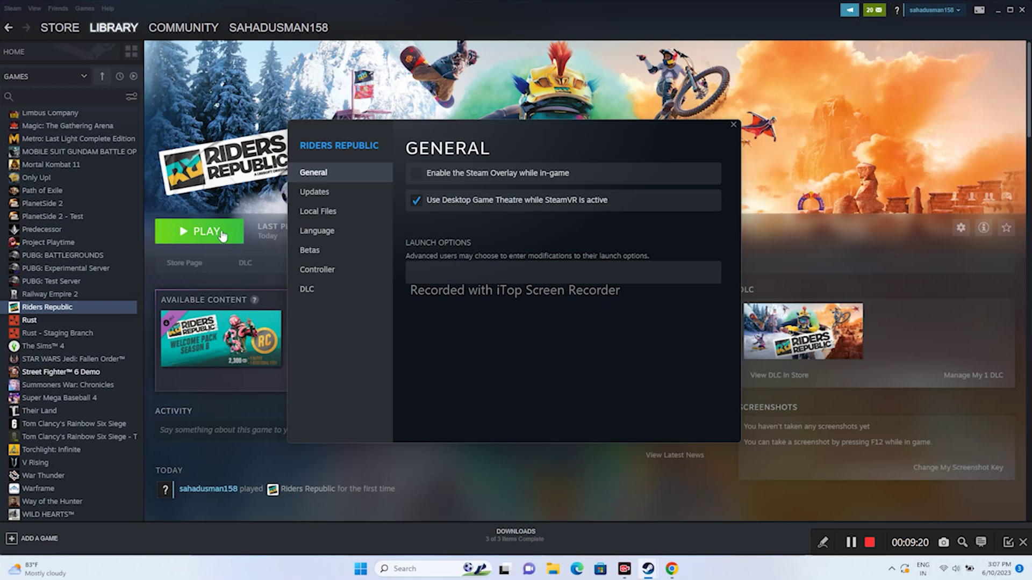
{"action": "left_click", "coordinate": [422, 268]}
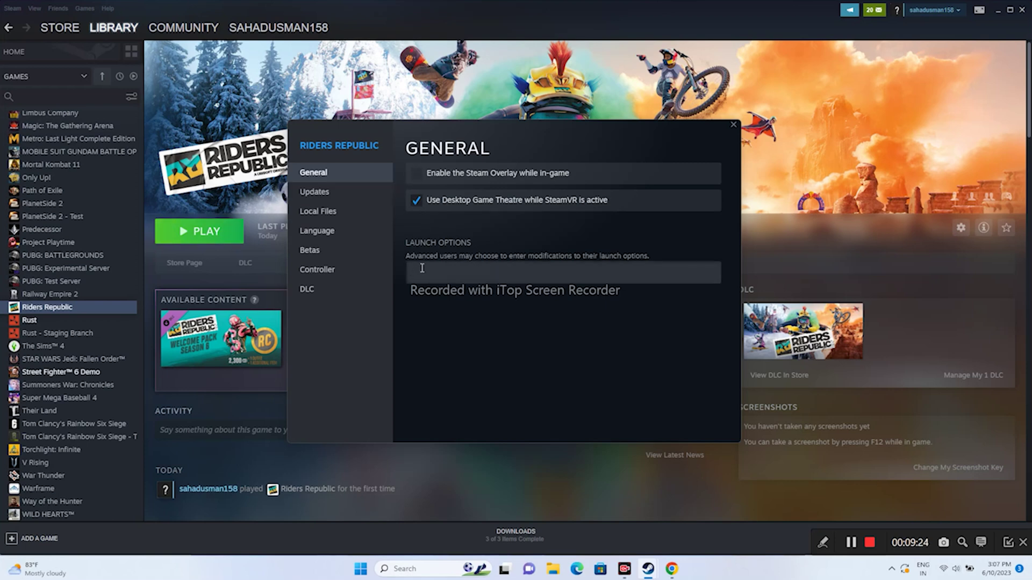
{"action": "type", "text": "-dx11"}
{"action": "key", "text": "BackSpace"}
{"action": "type", "text": "2"}
Clear the launch options of Riders Republic and close its properties.
{"action": "left_click_drag", "start_coordinate": [433, 274], "coordinate": [408, 271]}
{"action": "key", "text": "BackSpace"}
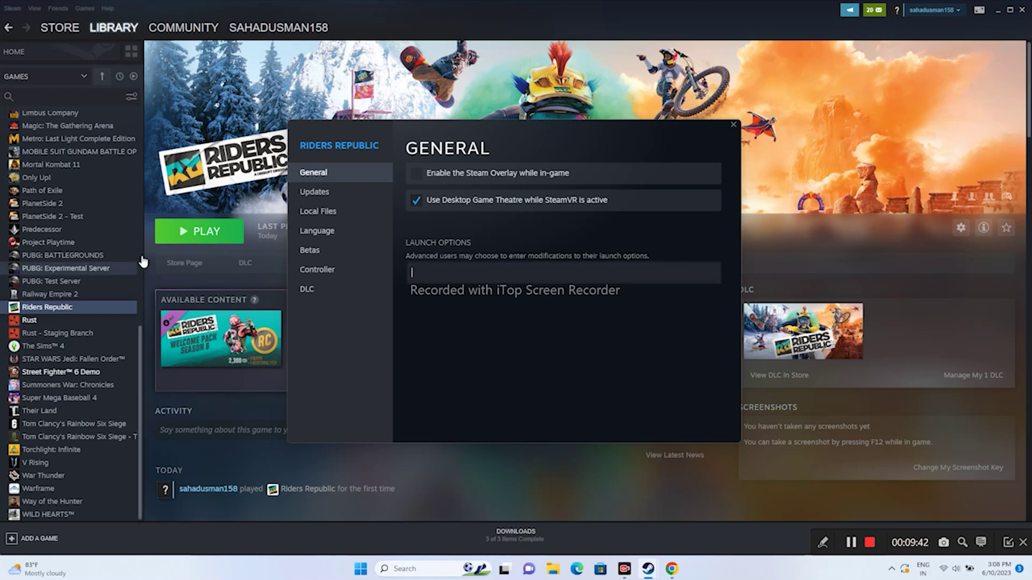
{"action": "left_click", "coordinate": [734, 127]}
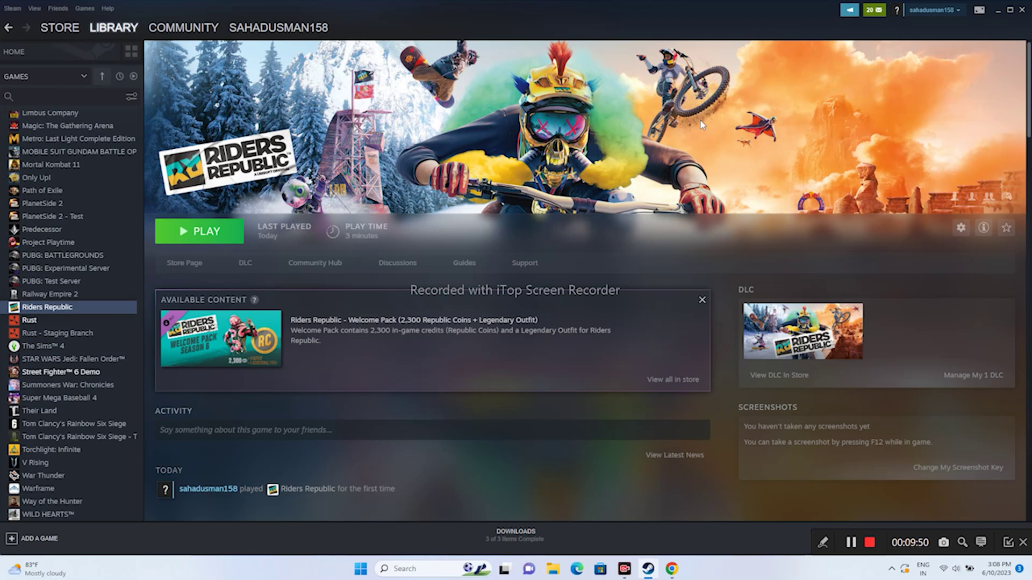
{"action": "left_click", "coordinate": [996, 9]}
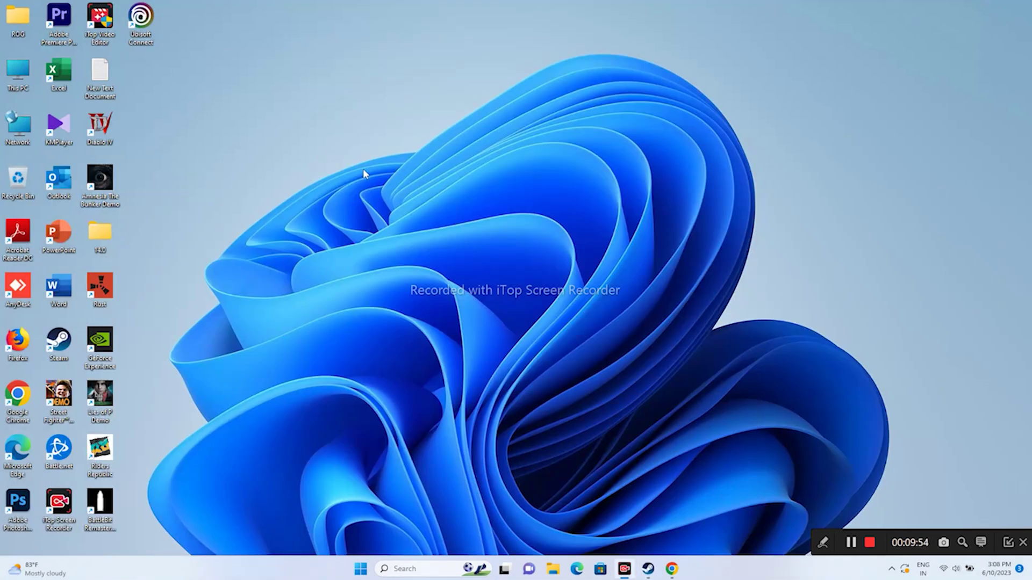
Open Task Manager, maximize it to check which apps are running, and close it.
{"action": "right_click", "coordinate": [360, 569]}
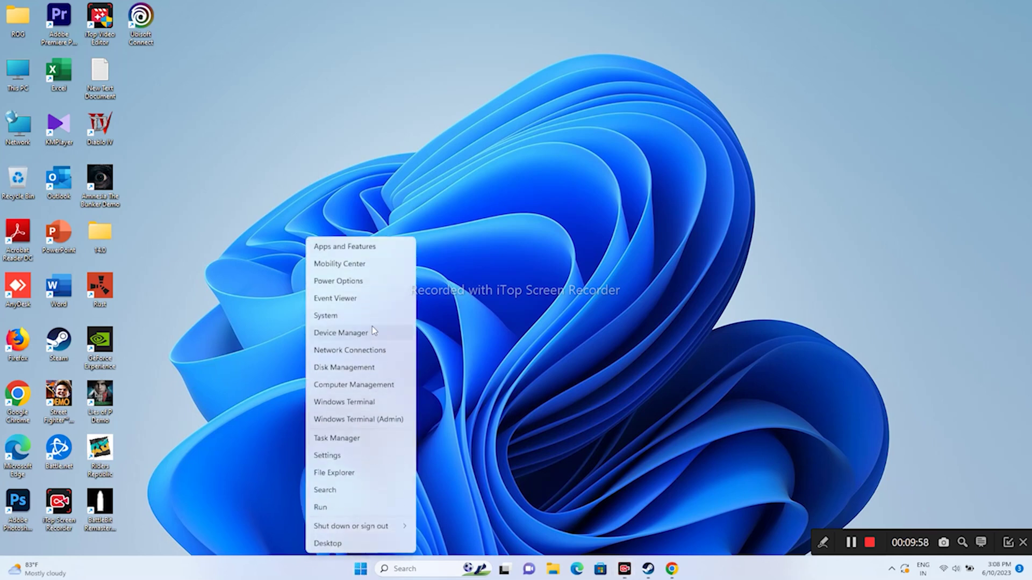
{"action": "left_click", "coordinate": [359, 437]}
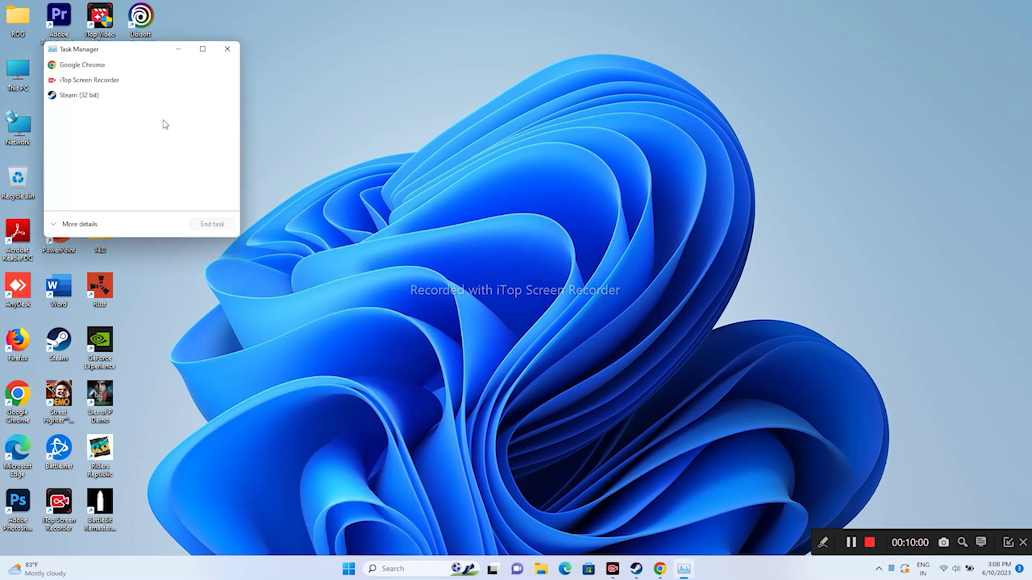
{"action": "left_click", "coordinate": [203, 49]}
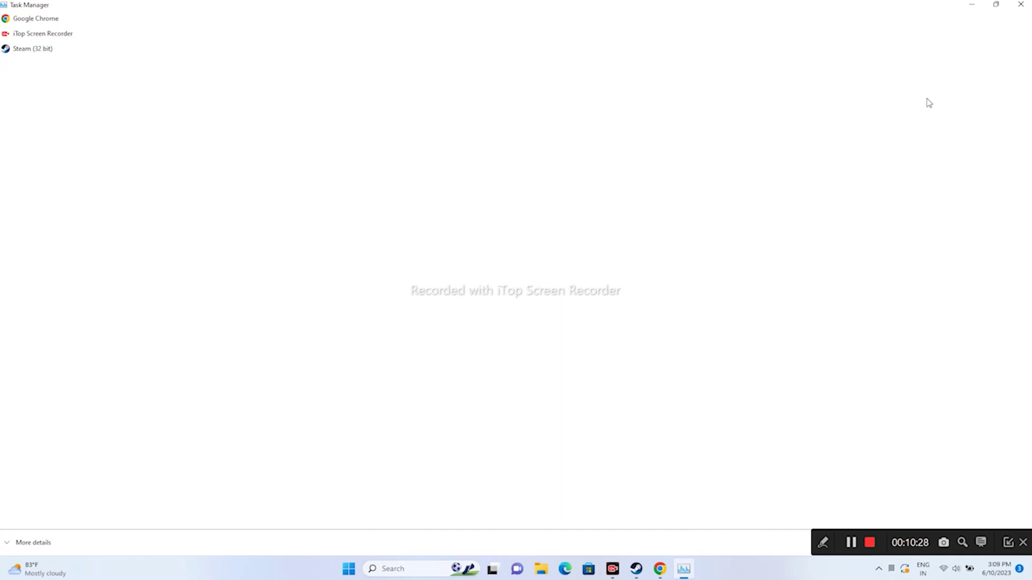
{"action": "left_click", "coordinate": [1020, 4]}
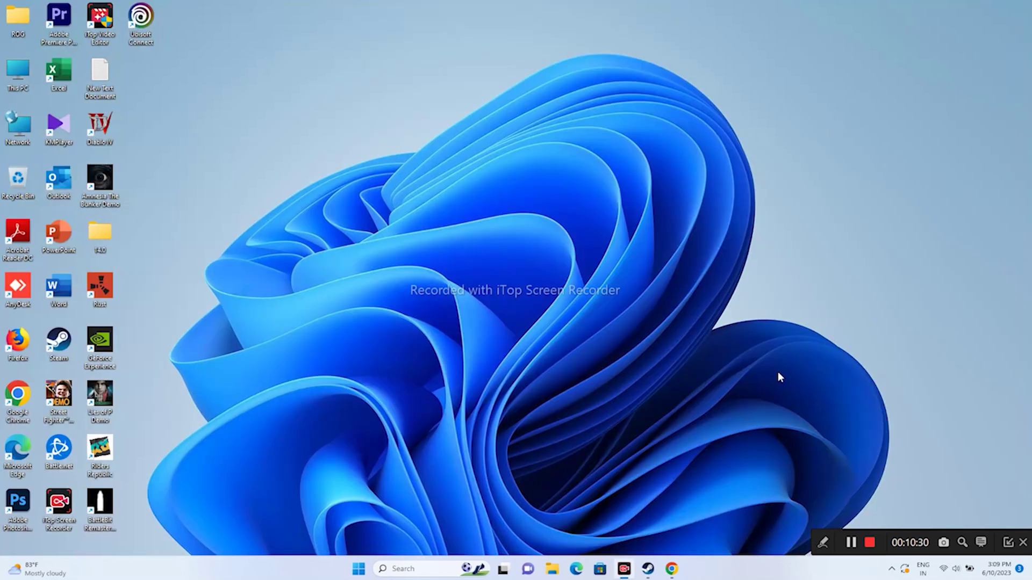
{"action": "left_click", "coordinate": [657, 563]}
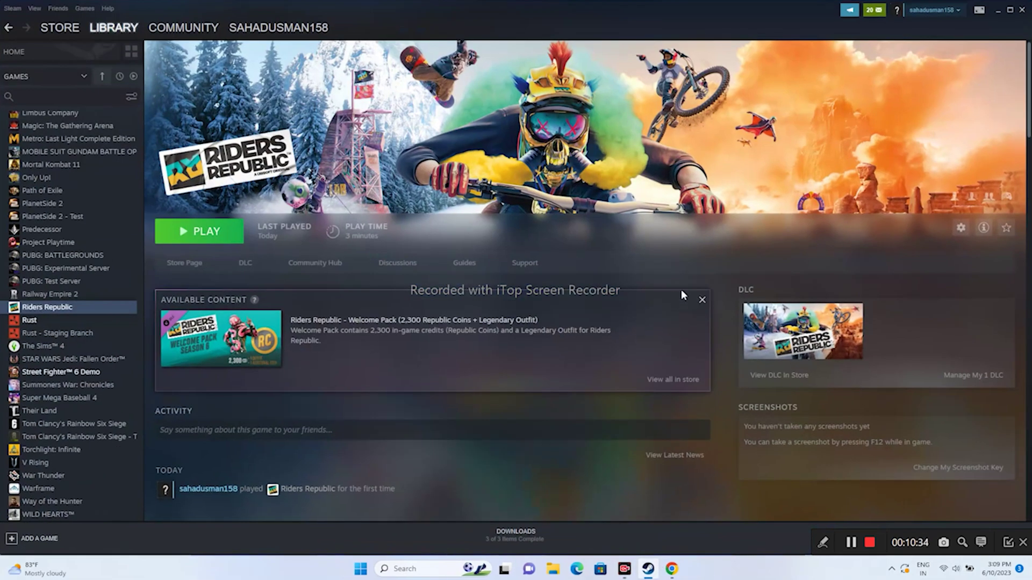
{"action": "left_click", "coordinate": [999, 11]}
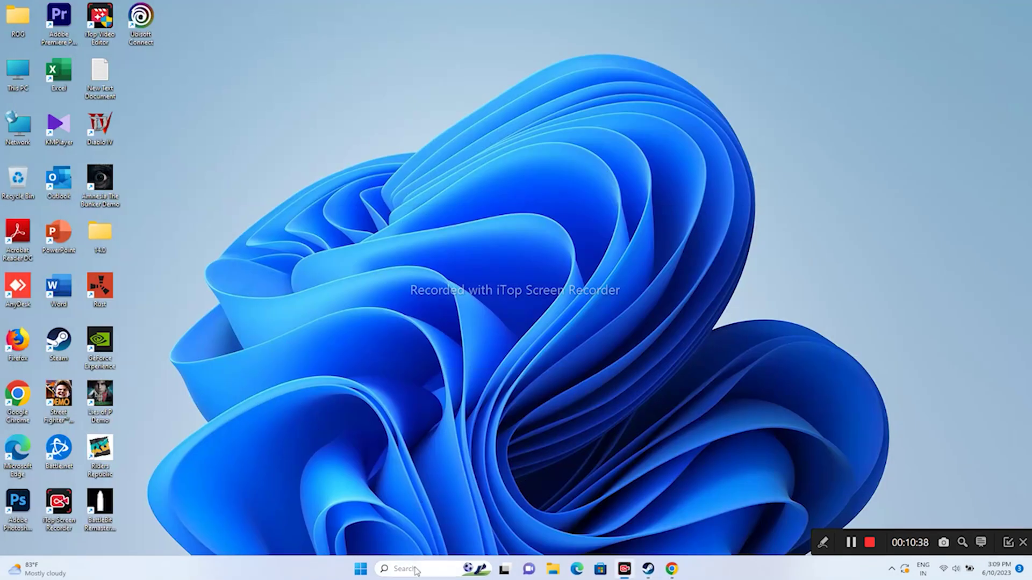
Open the Windows graphics settings and start browsing for a desktop app to add to the custom options.
{"action": "left_click", "coordinate": [409, 569]}
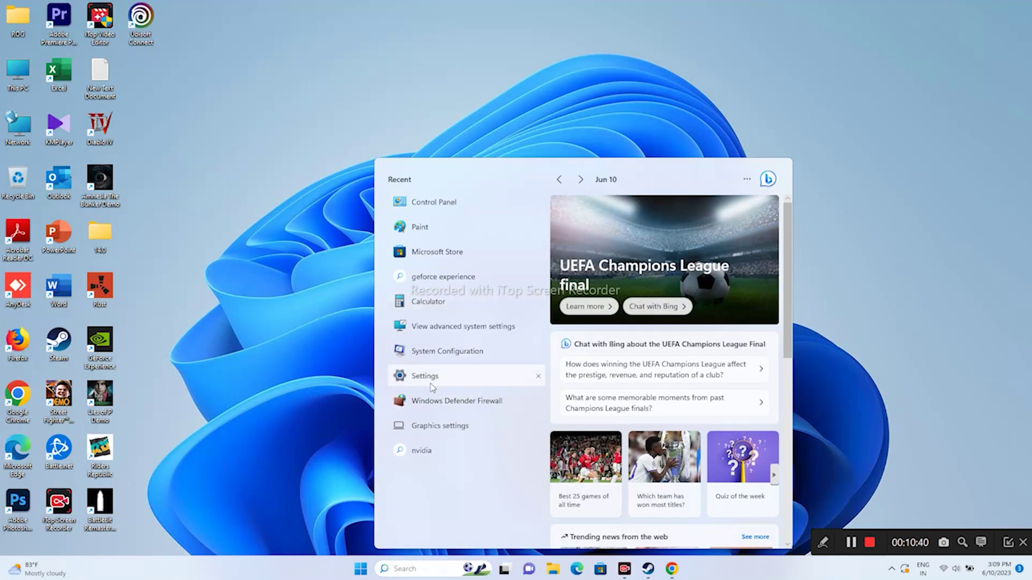
{"action": "left_click", "coordinate": [452, 426]}
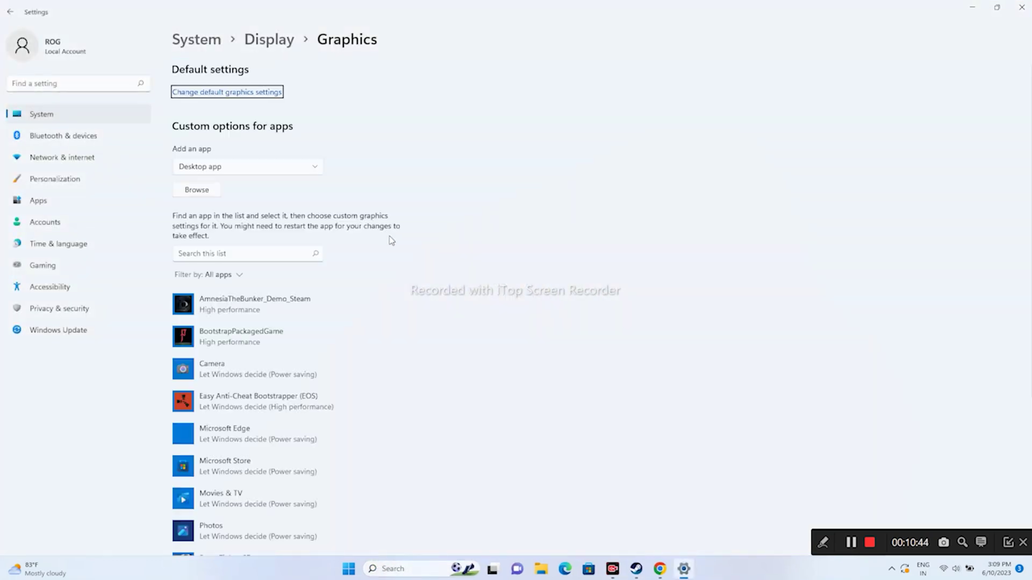
{"action": "scroll", "coordinate": [484, 255], "scroll_direction": "down", "scroll_amount": 4}
{"action": "scroll", "coordinate": [485, 254], "scroll_direction": "up", "scroll_amount": 4}
{"action": "left_click", "coordinate": [203, 191]}
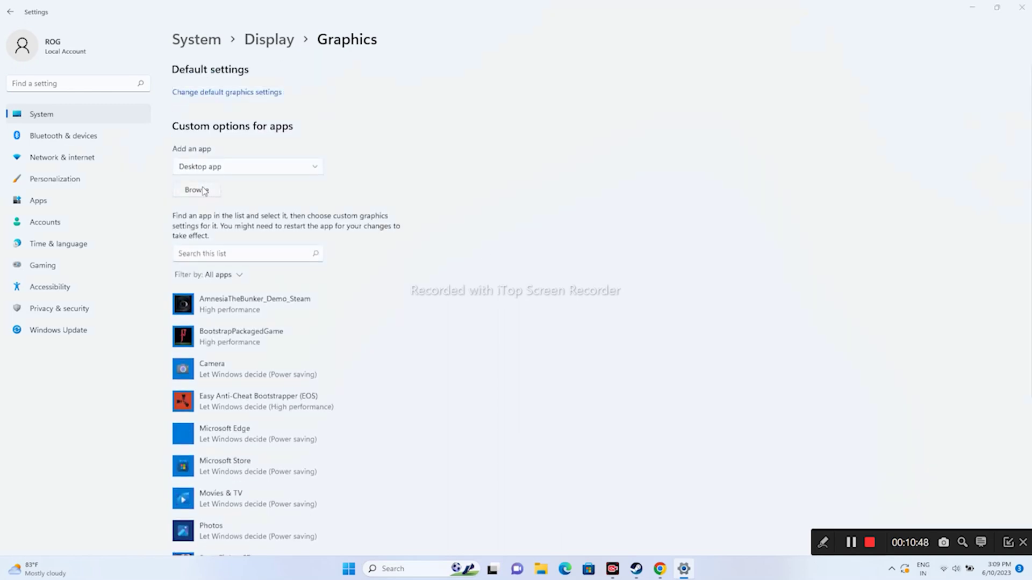
{"action": "scroll", "coordinate": [64, 207], "scroll_direction": "up", "scroll_amount": 2}
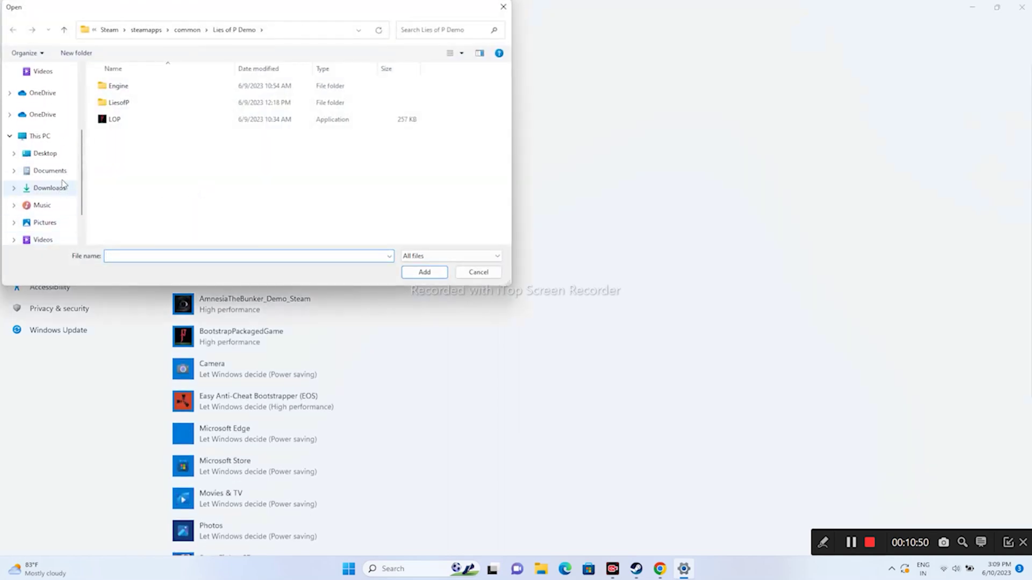
Add the RidersRepublic application from C:\Program Files (x86)\Steam\steamapps\common\RidersRepublic to the custom graphics options.
{"action": "left_click", "coordinate": [54, 136]}
{"action": "double_click", "coordinate": [154, 168]}
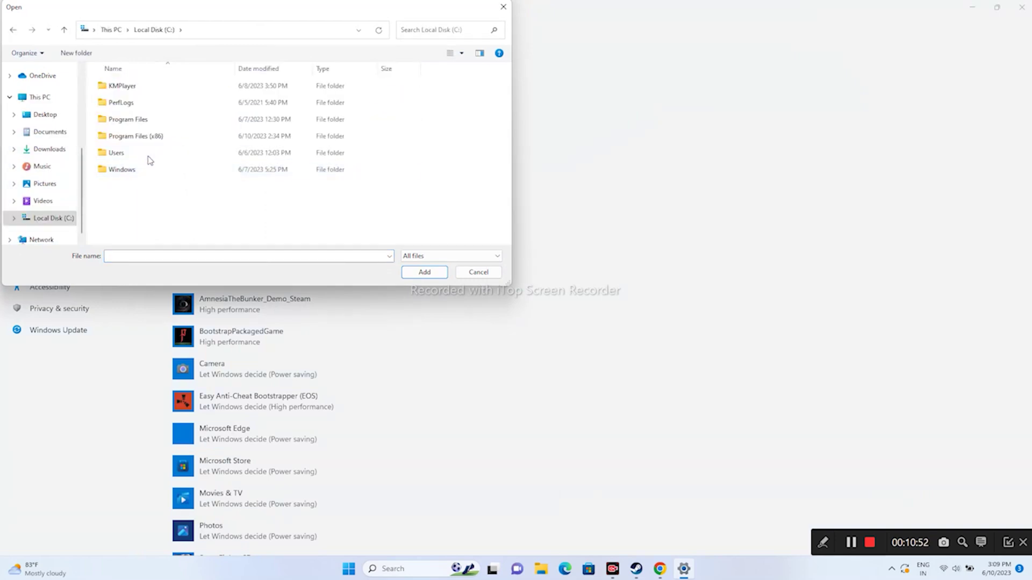
{"action": "double_click", "coordinate": [155, 136]}
{"action": "scroll", "coordinate": [155, 155], "scroll_direction": "down", "scroll_amount": 4}
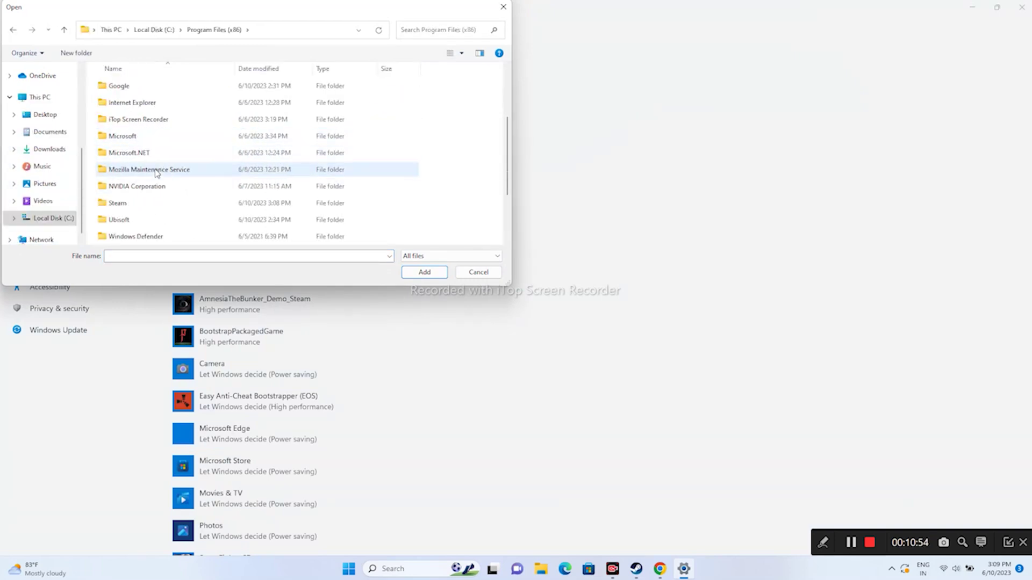
{"action": "scroll", "coordinate": [155, 167], "scroll_direction": "up", "scroll_amount": 4}
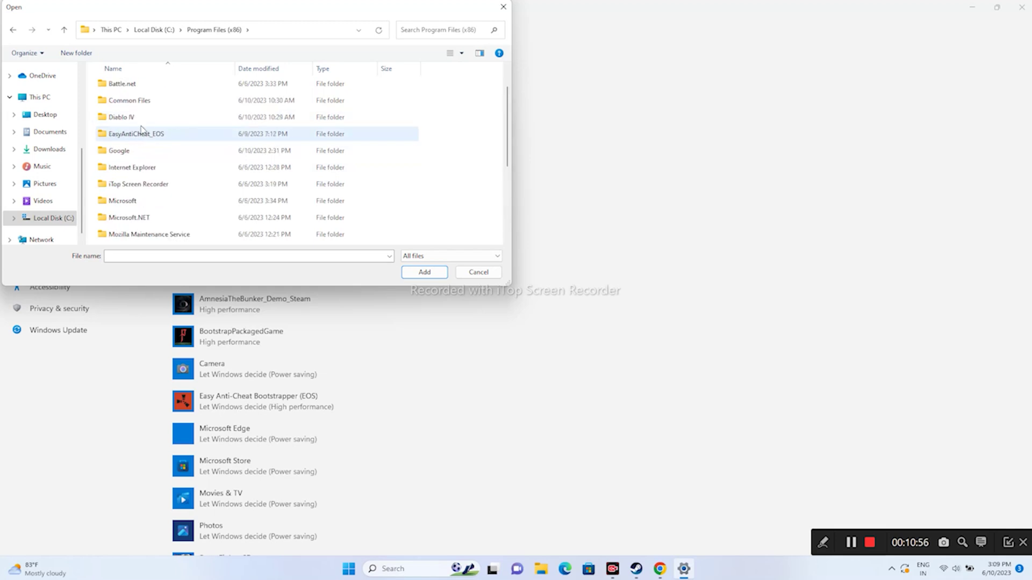
{"action": "scroll", "coordinate": [142, 151], "scroll_direction": "down", "scroll_amount": 3}
{"action": "double_click", "coordinate": [140, 152]}
{"action": "scroll", "coordinate": [149, 112], "scroll_direction": "down", "scroll_amount": 4}
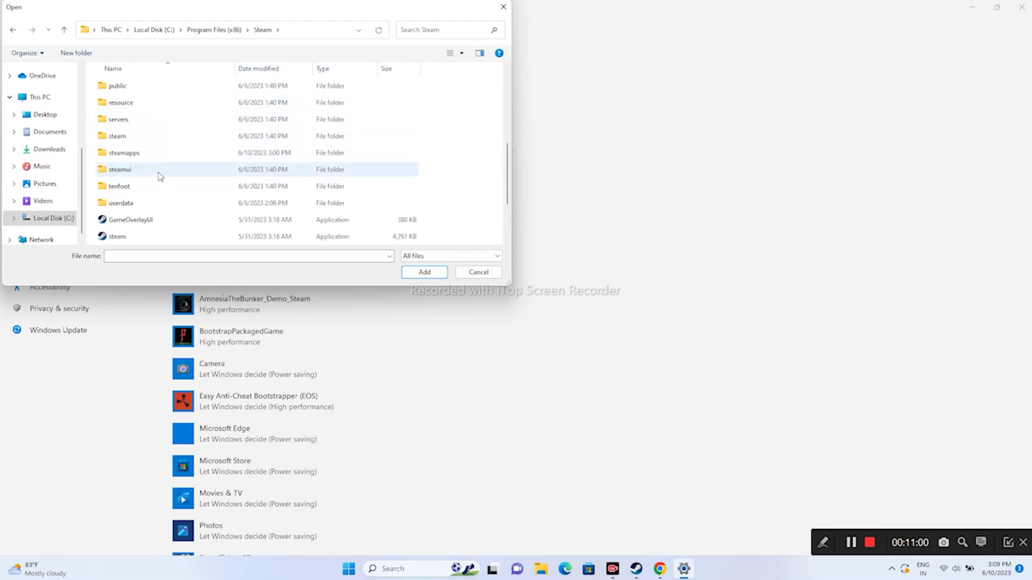
{"action": "double_click", "coordinate": [155, 154]}
{"action": "double_click", "coordinate": [154, 86]}
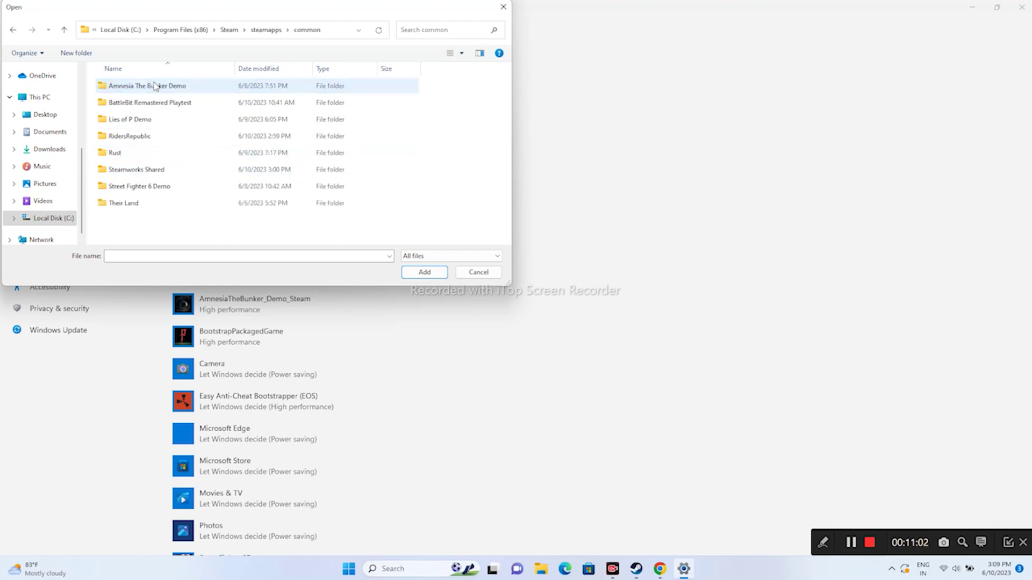
{"action": "double_click", "coordinate": [159, 135]}
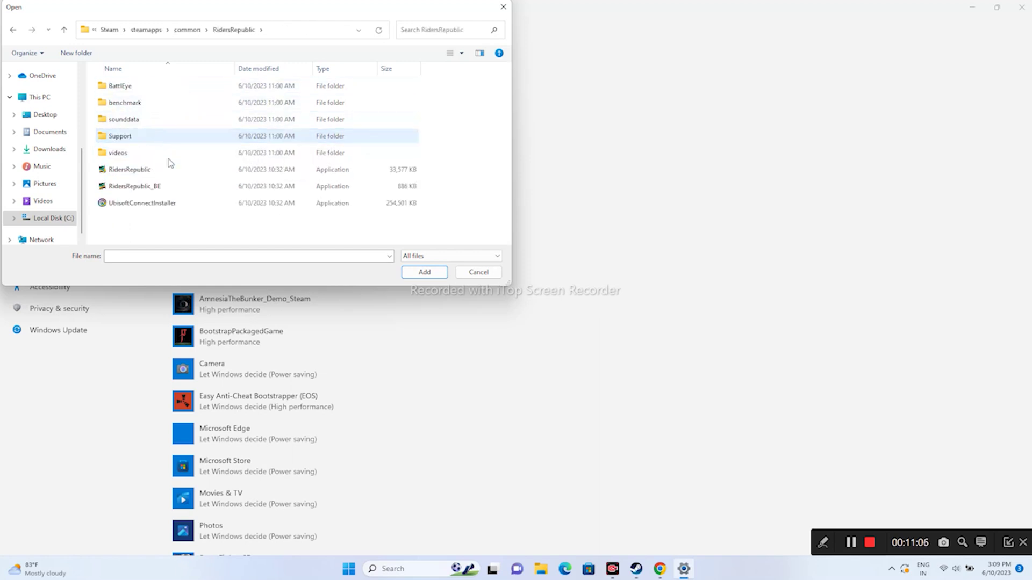
{"action": "left_click", "coordinate": [163, 172]}
{"action": "left_click", "coordinate": [424, 272]}
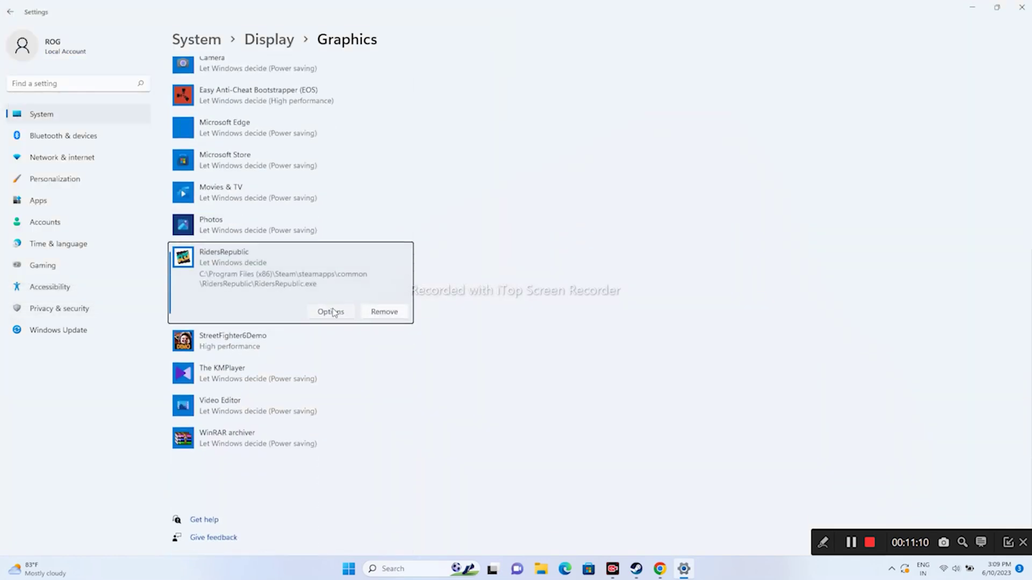
Set the graphics preference of RidersRepublic to High performance, save it and close Settings.
{"action": "left_click", "coordinate": [331, 312]}
{"action": "left_click", "coordinate": [424, 288]}
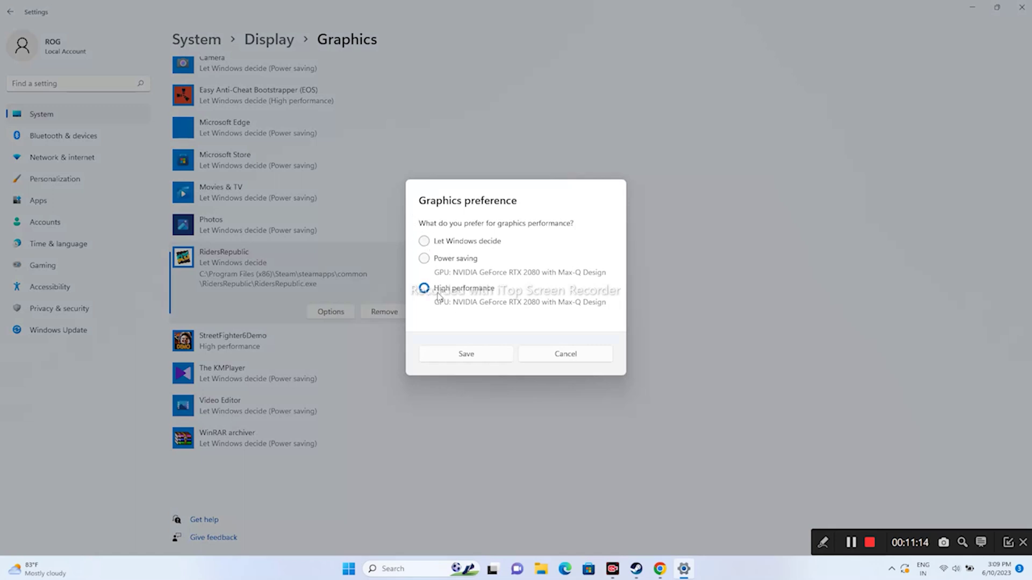
{"action": "left_click", "coordinate": [476, 355]}
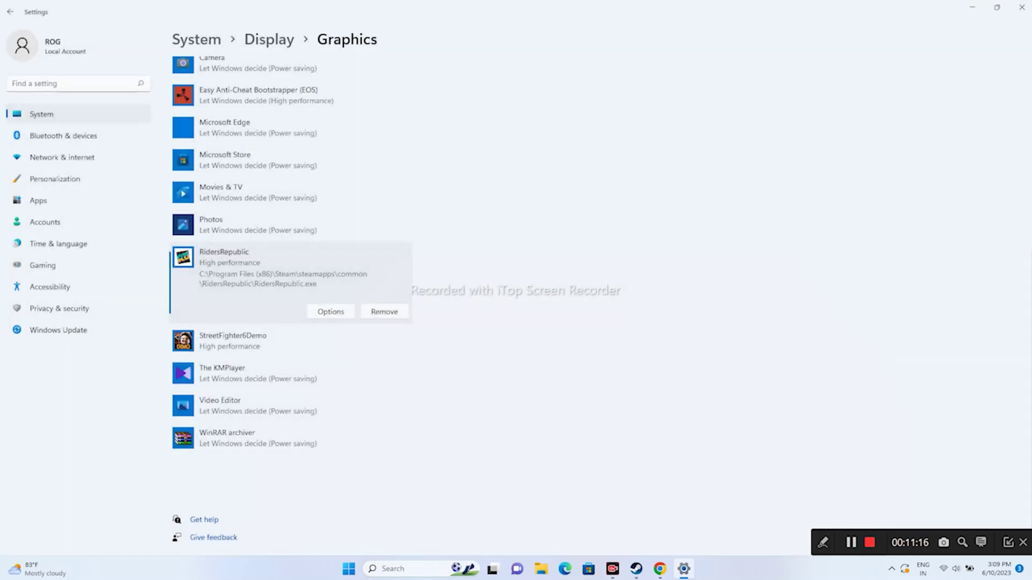
{"action": "left_click", "coordinate": [1021, 7]}
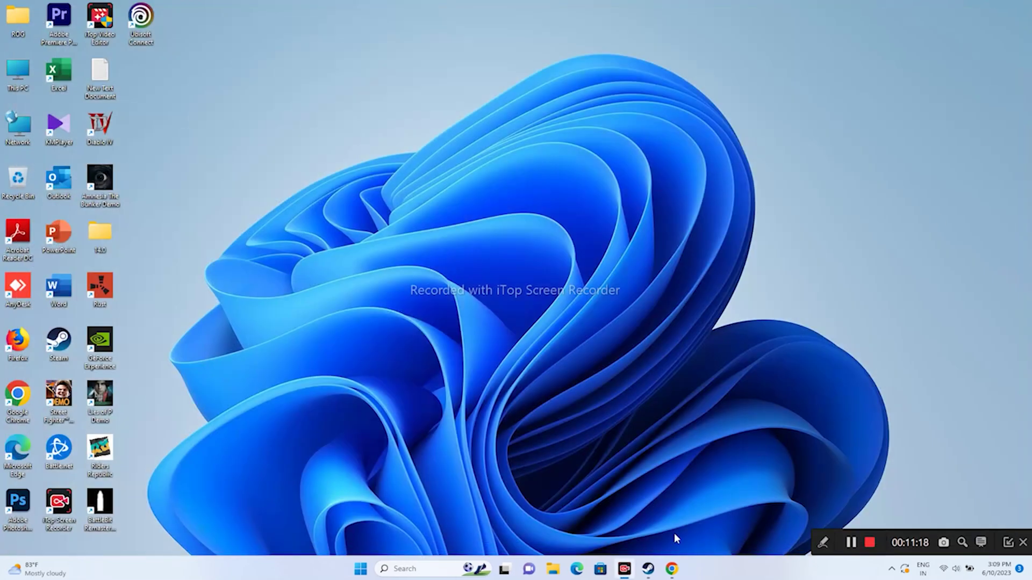
{"action": "left_click", "coordinate": [648, 569]}
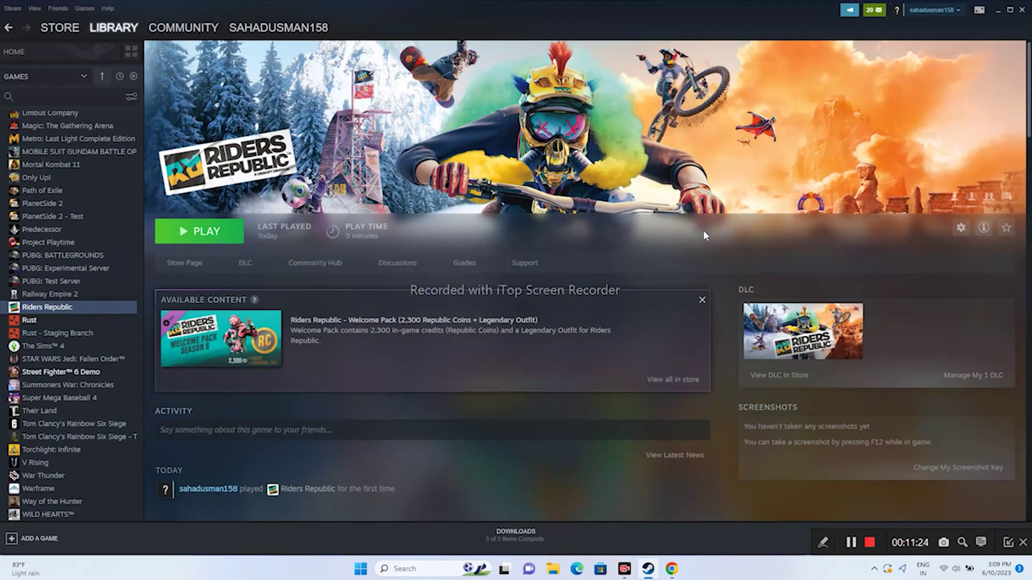
{"action": "left_click", "coordinate": [999, 11]}
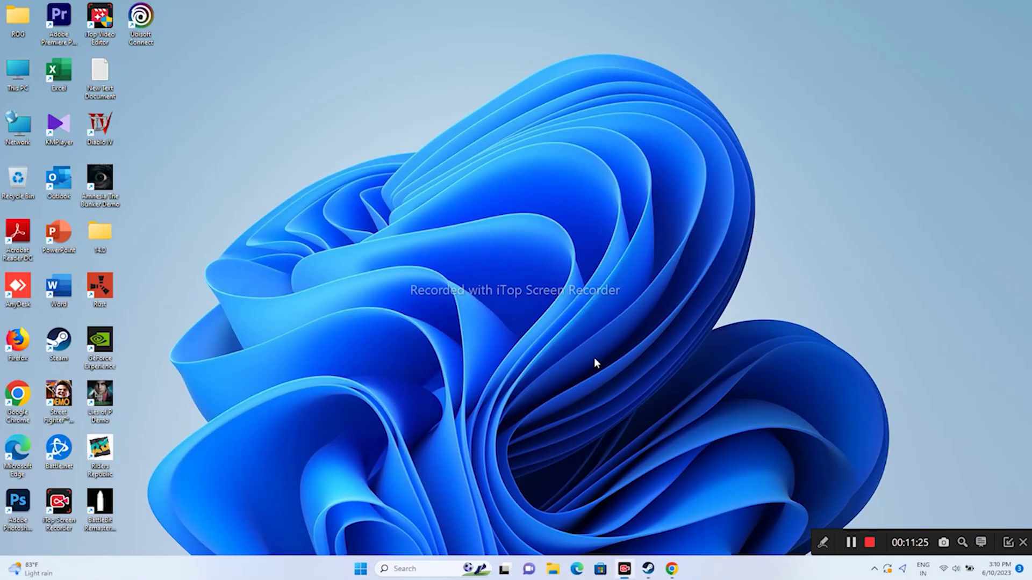
Open the Virtual Memory settings from the advanced performance options of the advanced system settings.
{"action": "left_click", "coordinate": [427, 567]}
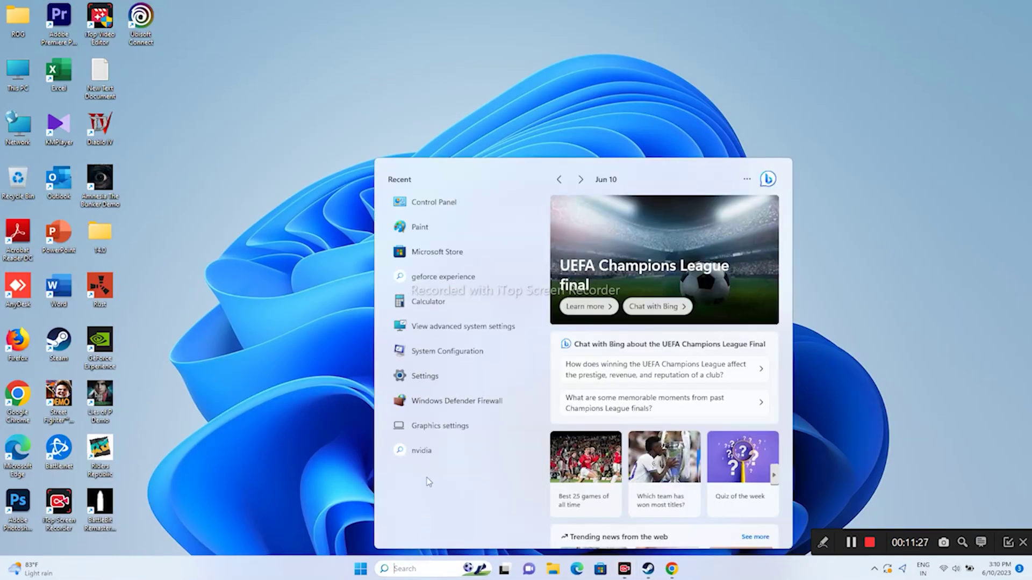
{"action": "left_click", "coordinate": [461, 326]}
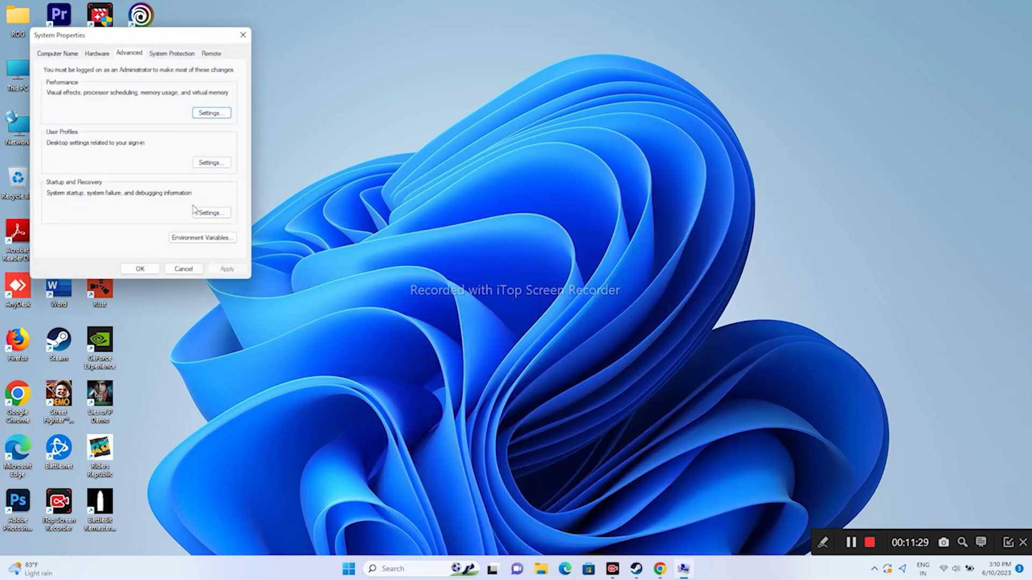
{"action": "left_click", "coordinate": [213, 115]}
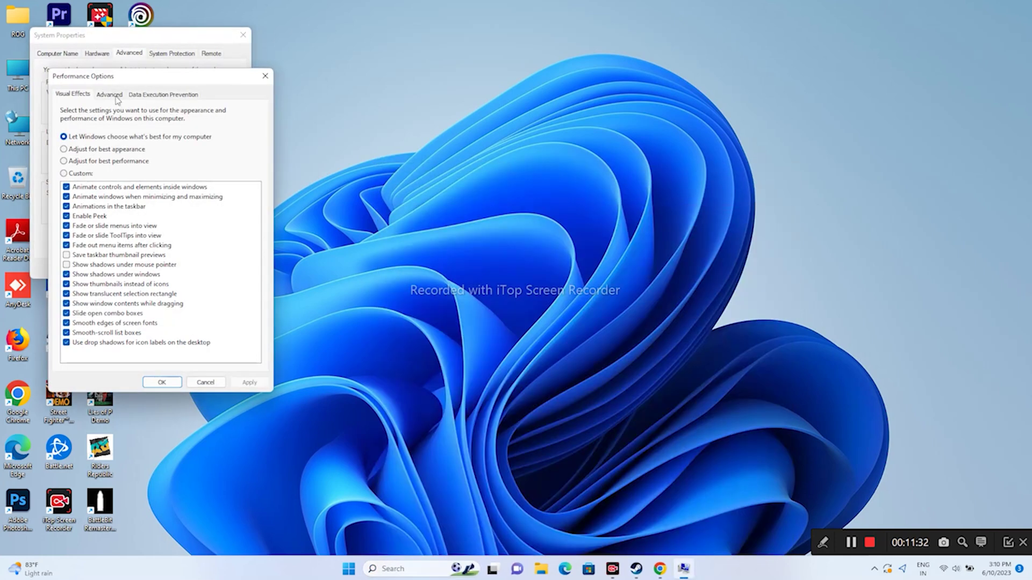
{"action": "left_click", "coordinate": [117, 97]}
{"action": "left_click", "coordinate": [231, 233]}
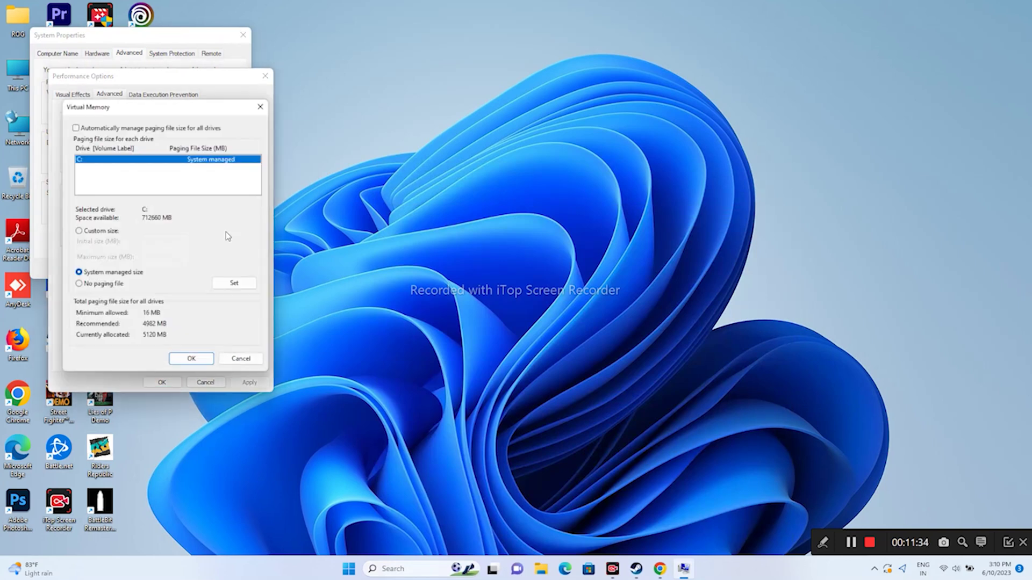
Leave automatic paging file management off and choose a custom paging file size for drive C:.
{"action": "left_click", "coordinate": [74, 126]}
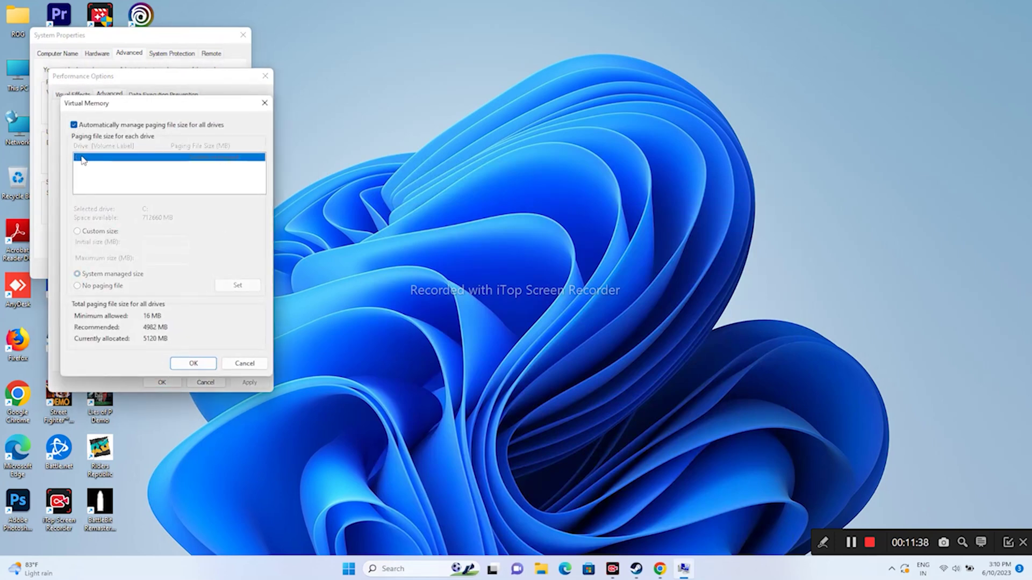
{"action": "left_click", "coordinate": [77, 126]}
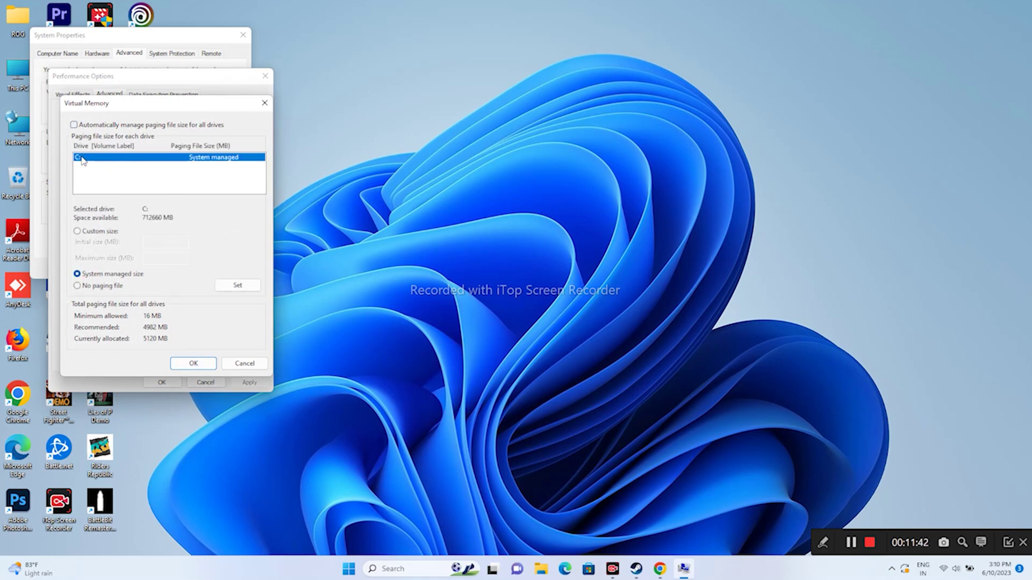
{"action": "left_click", "coordinate": [77, 232]}
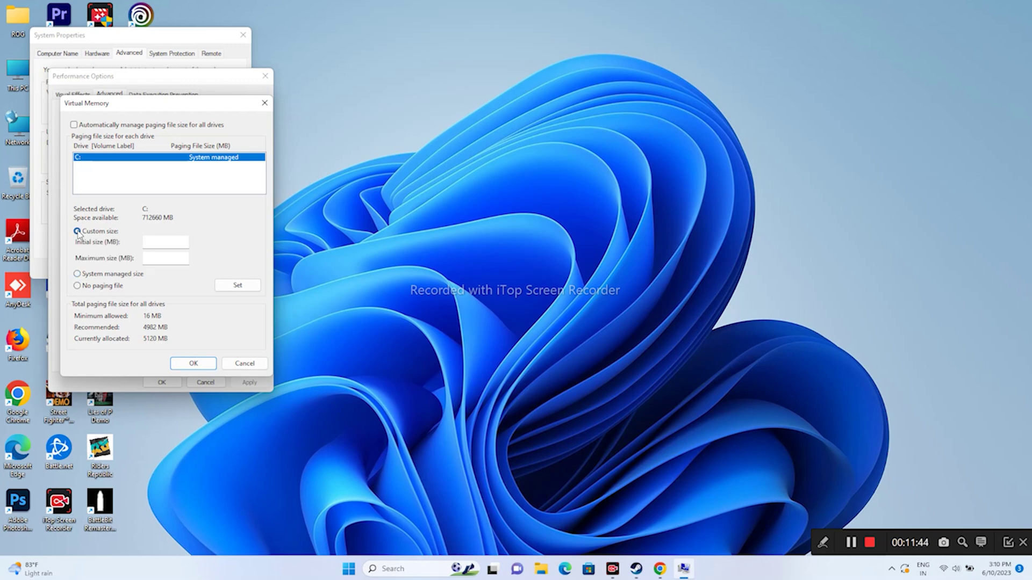
{"action": "left_click", "coordinate": [168, 240]}
{"action": "left_click", "coordinate": [159, 257]}
{"action": "left_click", "coordinate": [166, 245]}
{"action": "left_click", "coordinate": [166, 257]}
Open Calculator and multiply 32 by 1024 to convert the RAM size to megabytes.
{"action": "left_click", "coordinate": [401, 565]}
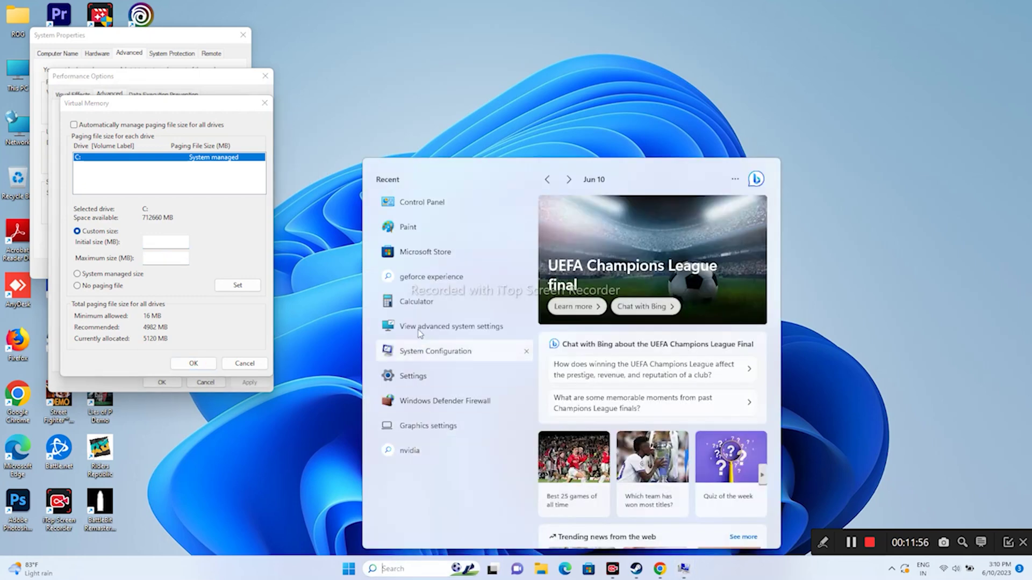
{"action": "left_click", "coordinate": [417, 301]}
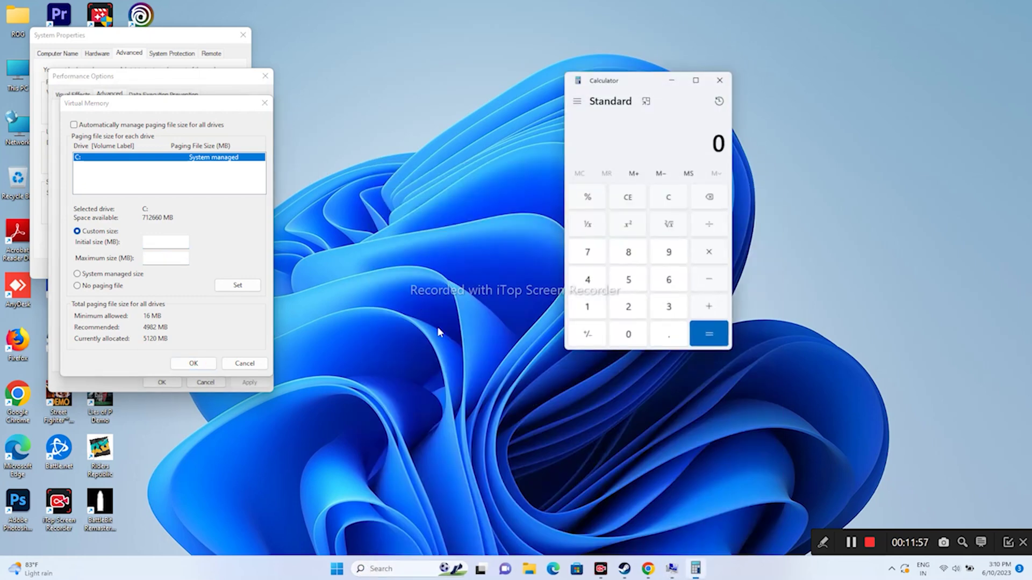
{"action": "left_click", "coordinate": [671, 313]}
{"action": "left_click", "coordinate": [628, 311]}
{"action": "left_click", "coordinate": [713, 253]}
{"action": "left_click", "coordinate": [586, 311]}
{"action": "left_click", "coordinate": [628, 339]}
{"action": "left_click", "coordinate": [629, 310]}
{"action": "left_click", "coordinate": [586, 283]}
{"action": "left_click", "coordinate": [695, 336]}
Multiply the calculated RAM size by 1.5 and paste the result, 49152 MB, as the paging file's initial size.
{"action": "left_click", "coordinate": [712, 254]}
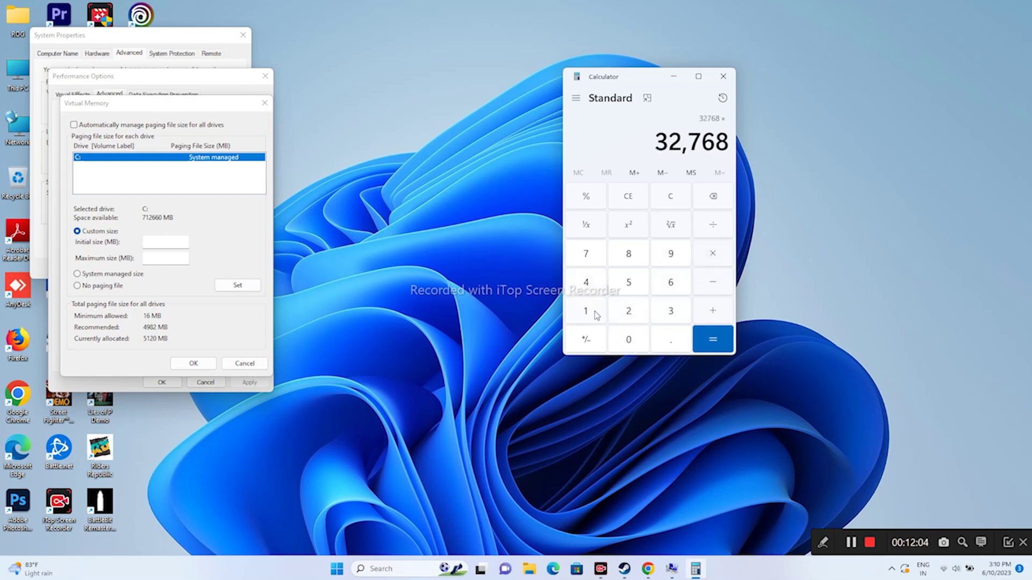
{"action": "left_click", "coordinate": [586, 310]}
{"action": "left_click", "coordinate": [670, 339]}
{"action": "key", "text": "5"}
{"action": "left_click", "coordinate": [698, 330]}
{"action": "left_click_drag", "start_coordinate": [659, 142], "coordinate": [728, 144]}
{"action": "right_click", "coordinate": [723, 144]}
{"action": "left_click", "coordinate": [747, 153]}
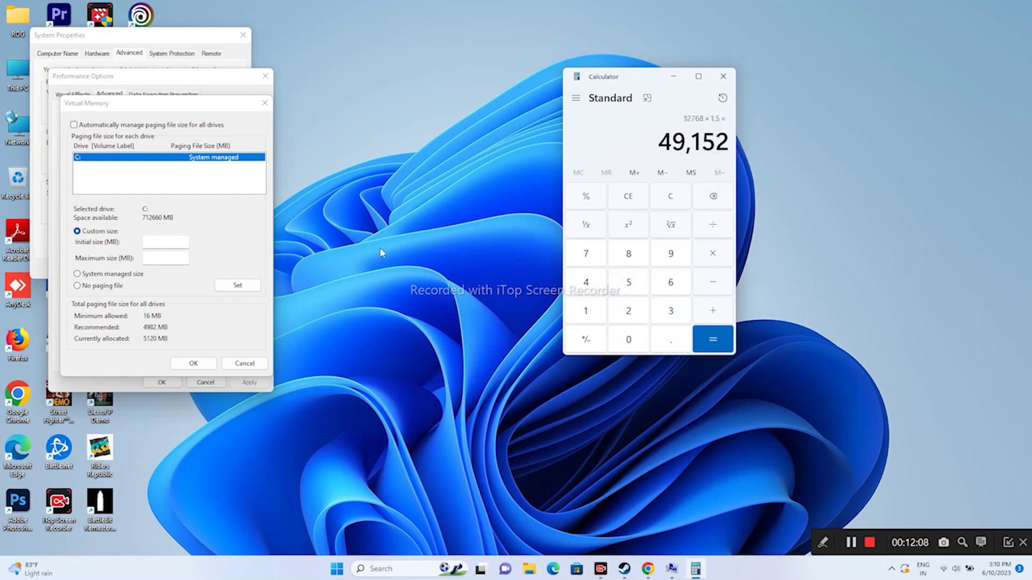
{"action": "right_click", "coordinate": [183, 247]}
{"action": "left_click", "coordinate": [209, 289]}
Recalculate 32 times 1024 in Calculator as the basis for the paging file's maximum size.
{"action": "left_click", "coordinate": [164, 258]}
{"action": "left_click", "coordinate": [643, 209]}
{"action": "left_click", "coordinate": [662, 309]}
{"action": "left_click", "coordinate": [627, 316]}
{"action": "left_click", "coordinate": [704, 257]}
{"action": "left_click", "coordinate": [586, 318]}
{"action": "left_click", "coordinate": [624, 337]}
{"action": "left_click", "coordinate": [628, 312]}
{"action": "left_click", "coordinate": [586, 283]}
{"action": "left_click", "coordinate": [699, 338]}
Multiply the recalculated RAM size by 3, paste the result, 98304 MB, as the maximum size and accept the Virtual Memory settings.
{"action": "left_click", "coordinate": [707, 254]}
{"action": "left_click", "coordinate": [677, 310]}
{"action": "key", "text": "Return"}
{"action": "right_click", "coordinate": [715, 142]}
{"action": "left_click", "coordinate": [741, 158]}
{"action": "right_click", "coordinate": [179, 260]}
{"action": "left_click", "coordinate": [203, 299]}
{"action": "left_click", "coordinate": [192, 363]}
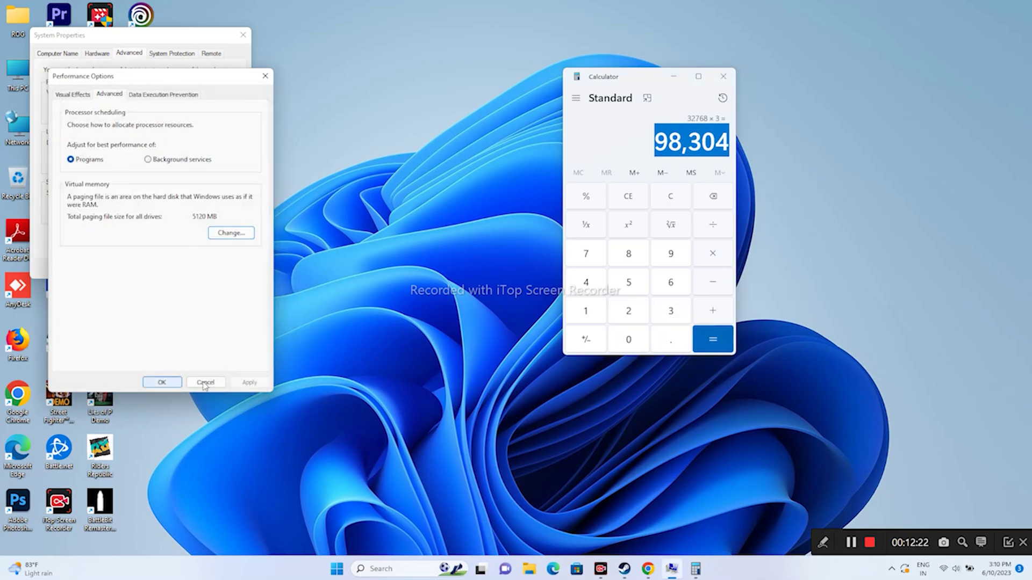
Accept the Performance Options, then close System Properties and Calculator.
{"action": "left_click", "coordinate": [161, 382]}
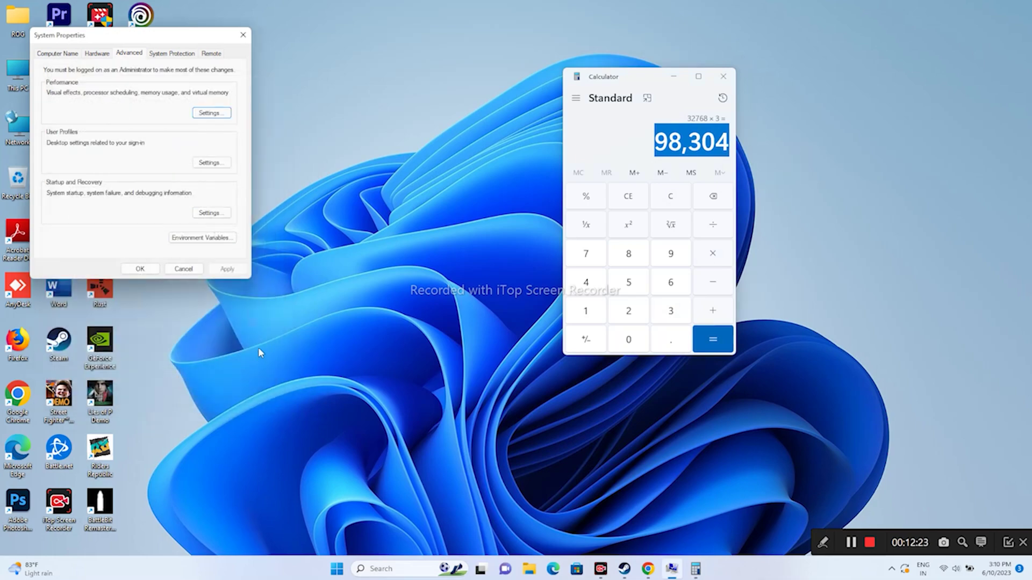
{"action": "left_click", "coordinate": [243, 35]}
{"action": "left_click", "coordinate": [723, 77]}
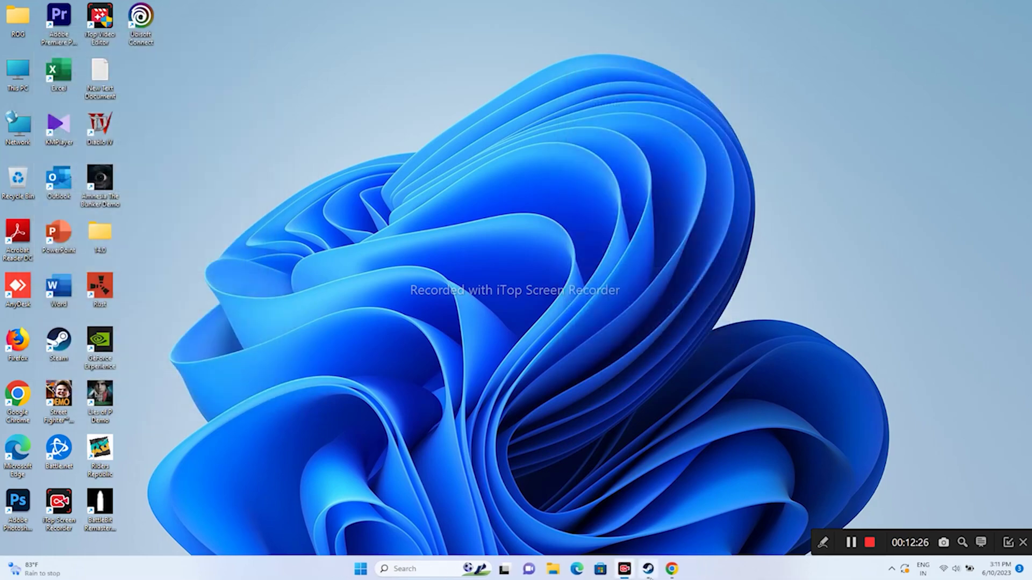
{"action": "left_click", "coordinate": [648, 568]}
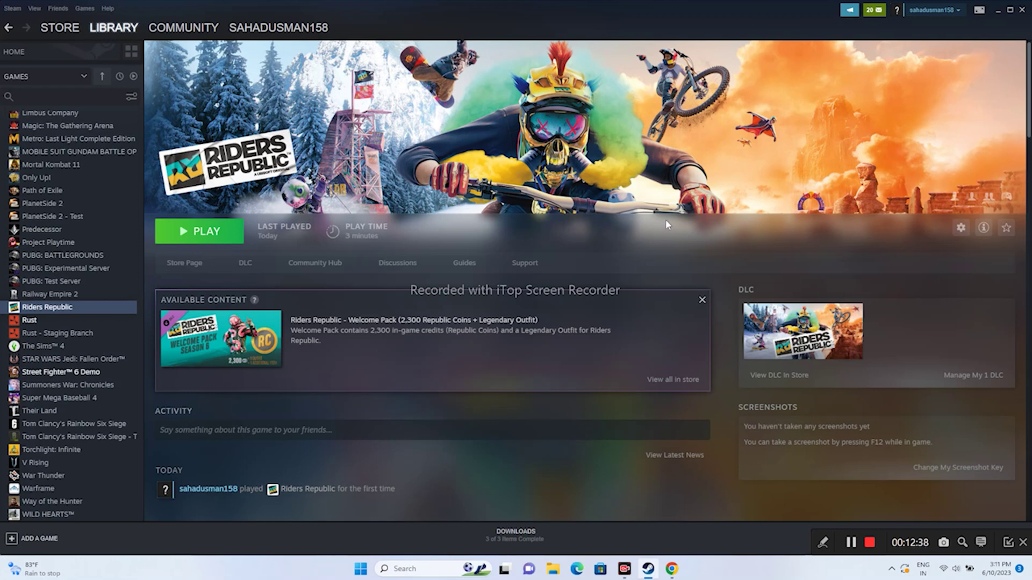
{"action": "left_click", "coordinate": [1000, 12]}
Check the Windows Update page in Settings for updates, close Settings and switch back to Steam.
{"action": "left_click", "coordinate": [422, 567]}
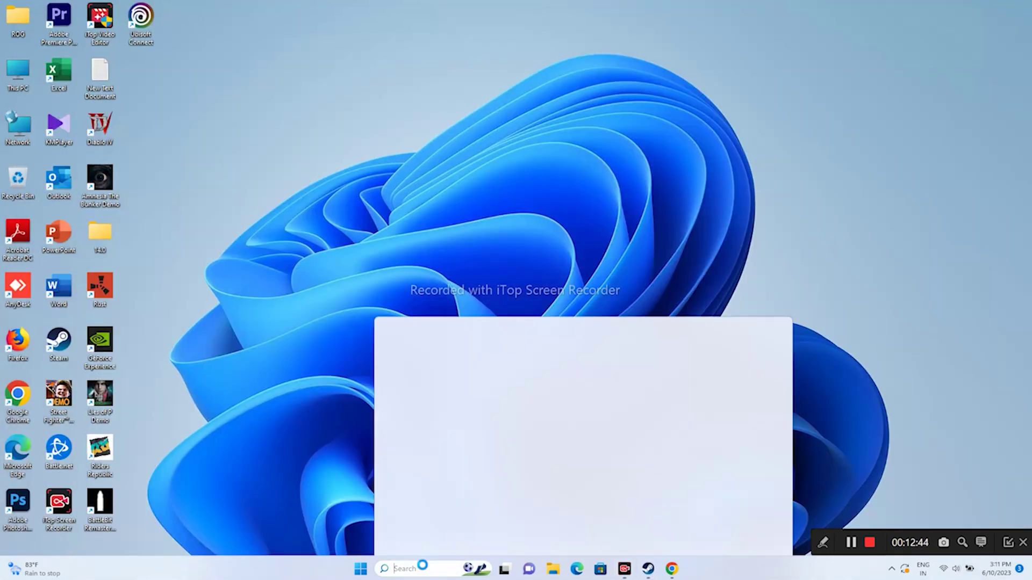
{"action": "left_click", "coordinate": [442, 437]}
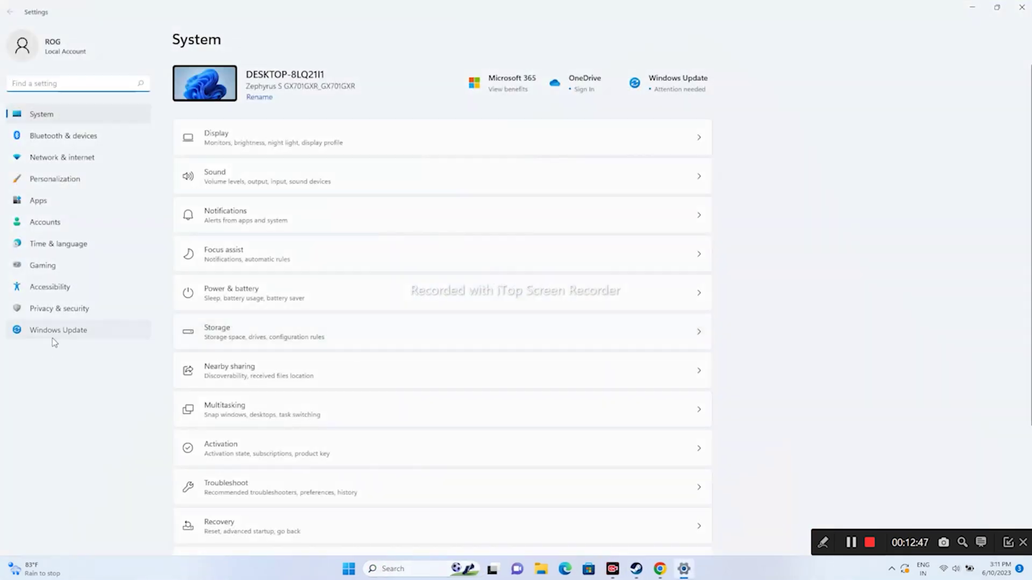
{"action": "left_click", "coordinate": [51, 338]}
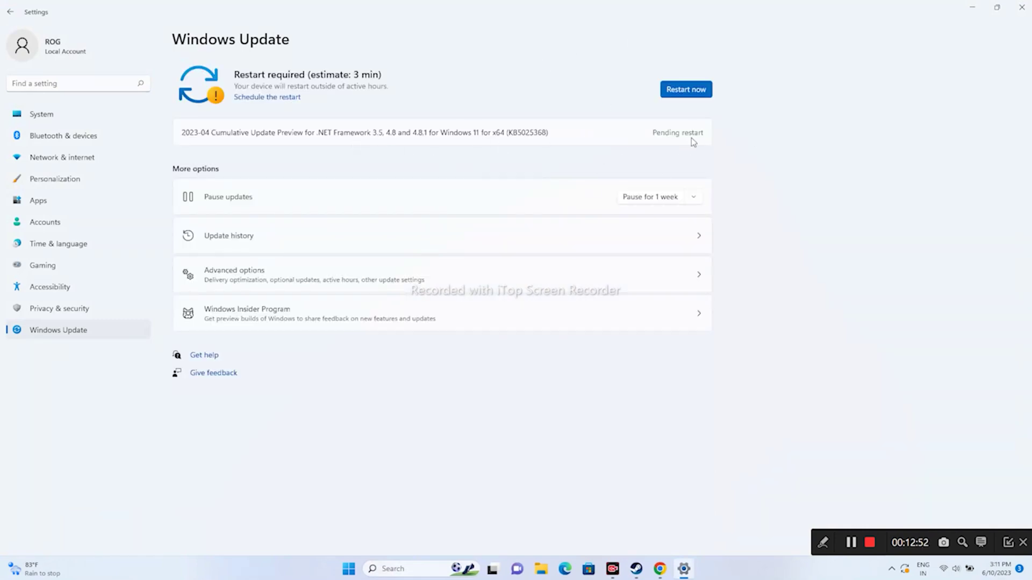
{"action": "left_click", "coordinate": [1022, 7]}
{"action": "left_click", "coordinate": [650, 568]}
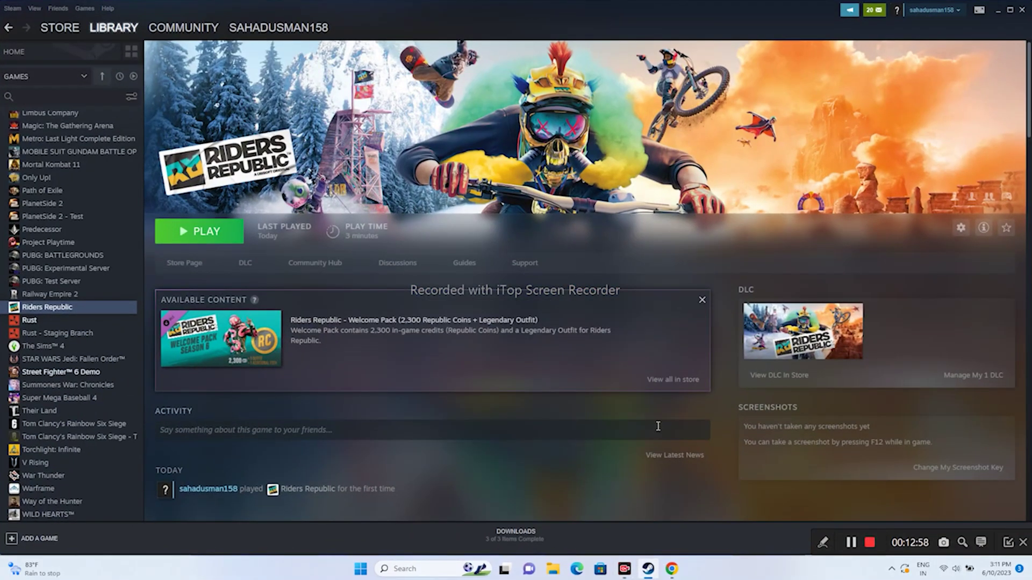
Switch from Steam to Chrome, decline push notifications on the NVIDIA GeForce Drivers page and view the AMD Drivers and Support page.
{"action": "left_click", "coordinate": [998, 9]}
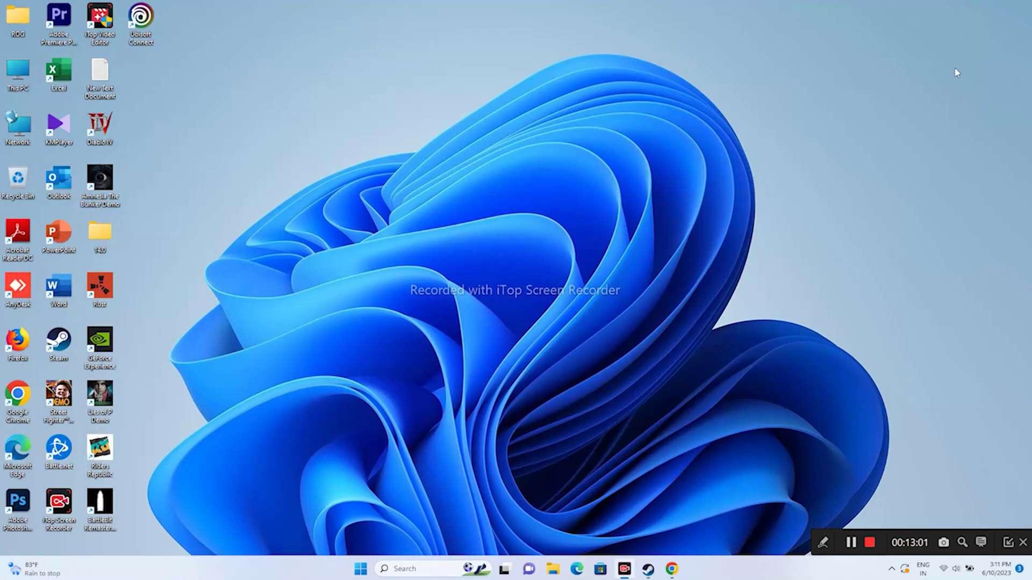
{"action": "left_click", "coordinate": [672, 568]}
{"action": "left_click", "coordinate": [447, 7]}
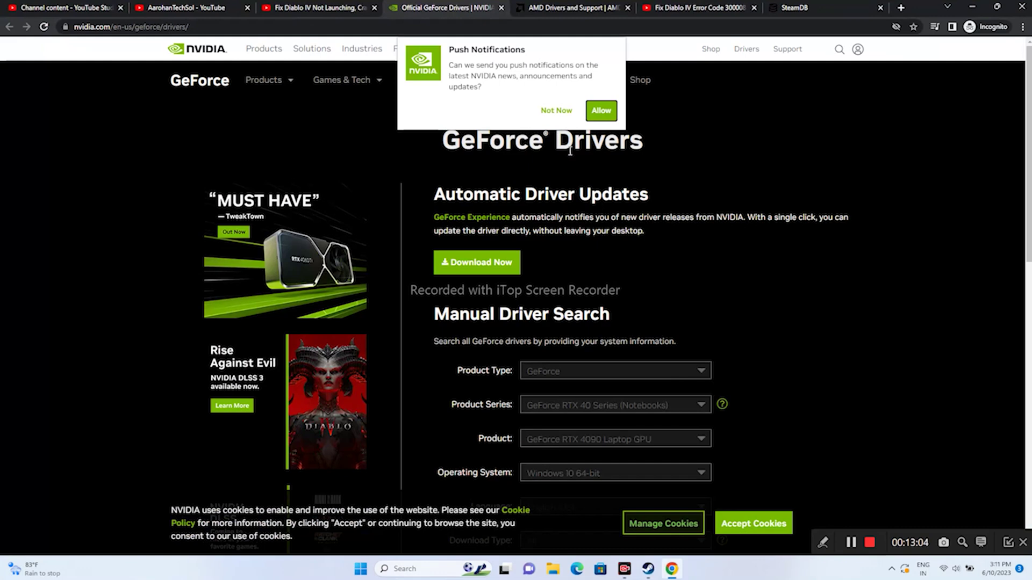
{"action": "left_click", "coordinate": [556, 113]}
{"action": "left_click", "coordinate": [528, 6]}
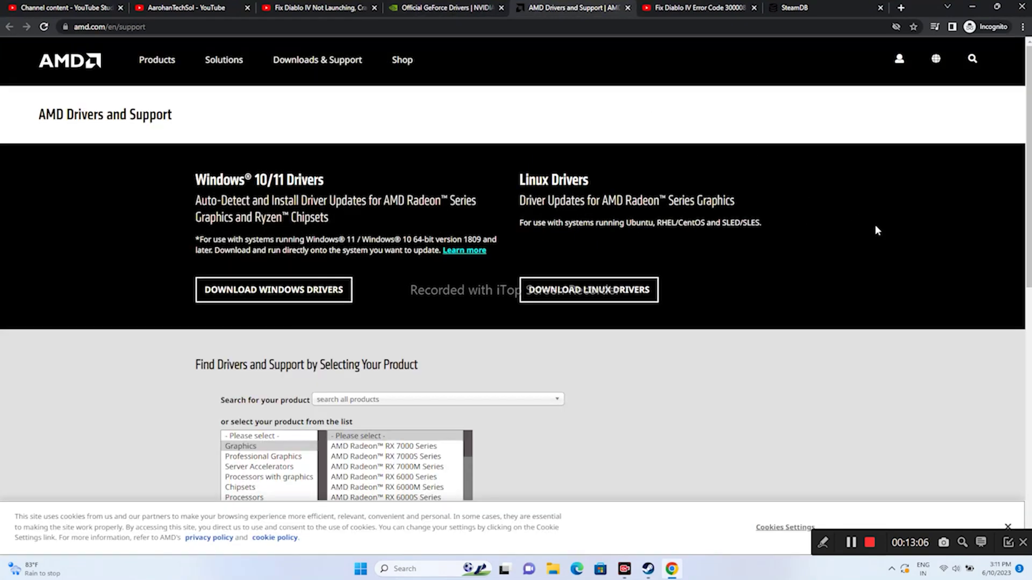
Set the product type to GeForce and the series to GeForce RTX 40 Series in NVIDIA's Manual Driver Search.
{"action": "left_click", "coordinate": [461, 6]}
{"action": "scroll", "coordinate": [855, 204], "scroll_direction": "down", "scroll_amount": 2}
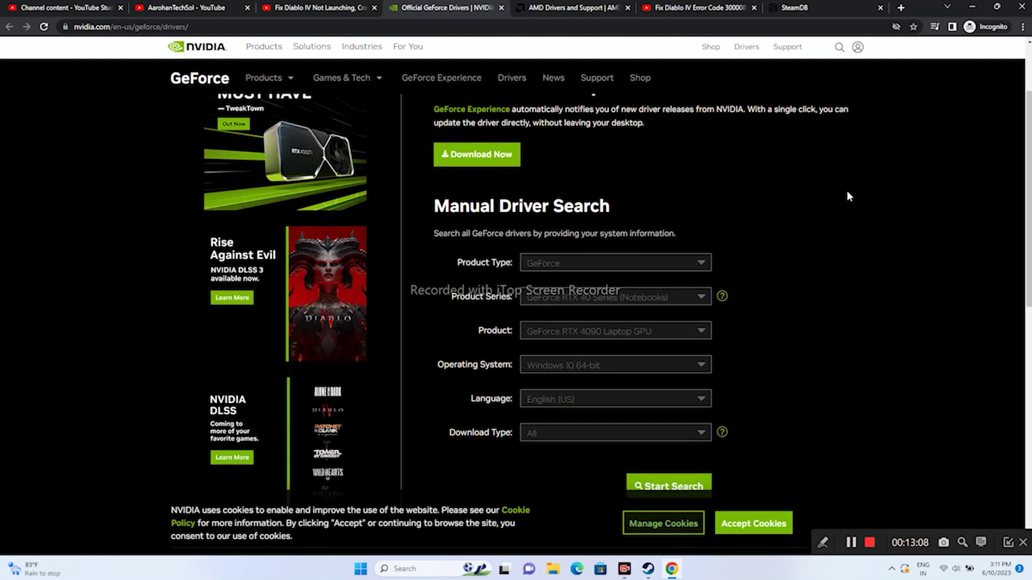
{"action": "scroll", "coordinate": [752, 204], "scroll_direction": "down", "scroll_amount": 1}
{"action": "left_click", "coordinate": [598, 211]}
{"action": "left_click", "coordinate": [588, 239]}
{"action": "left_click", "coordinate": [592, 243]}
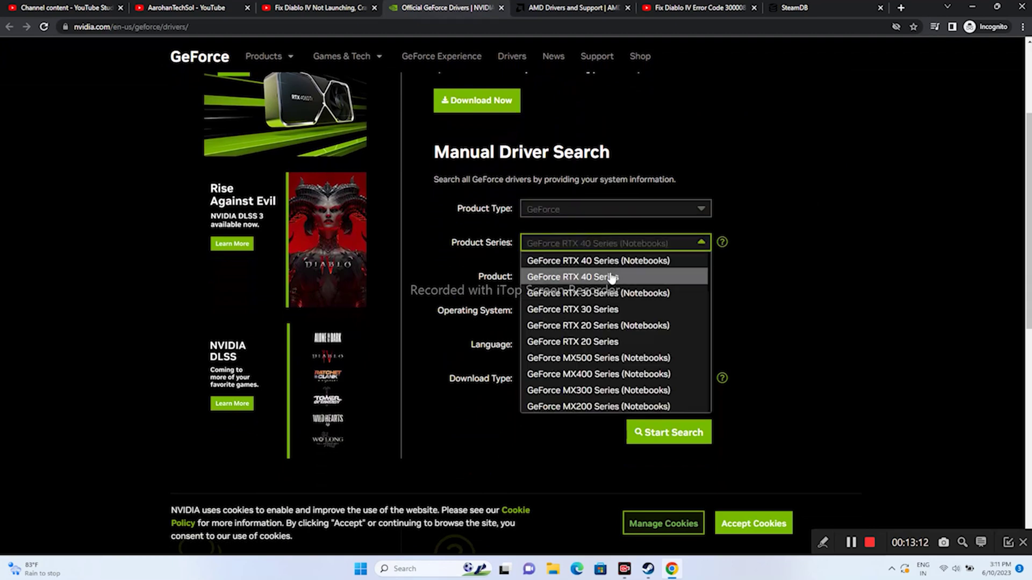
{"action": "left_click", "coordinate": [610, 277]}
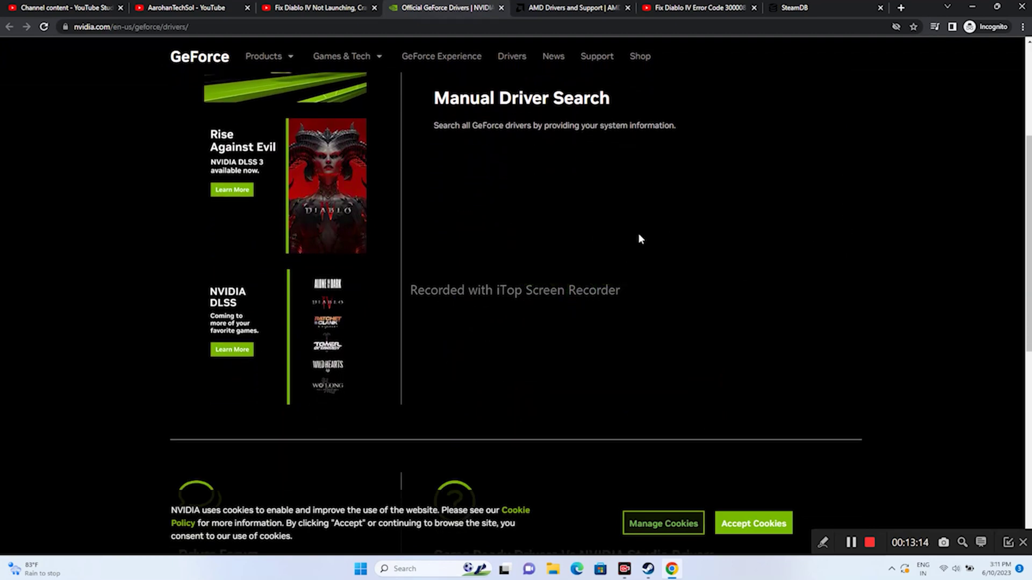
Choose NVIDIA GeForce RTX 4090 as the product and Windows 11 as the operating system for the driver search.
{"action": "left_click", "coordinate": [585, 223]}
{"action": "left_click", "coordinate": [580, 238]}
{"action": "left_click", "coordinate": [579, 257]}
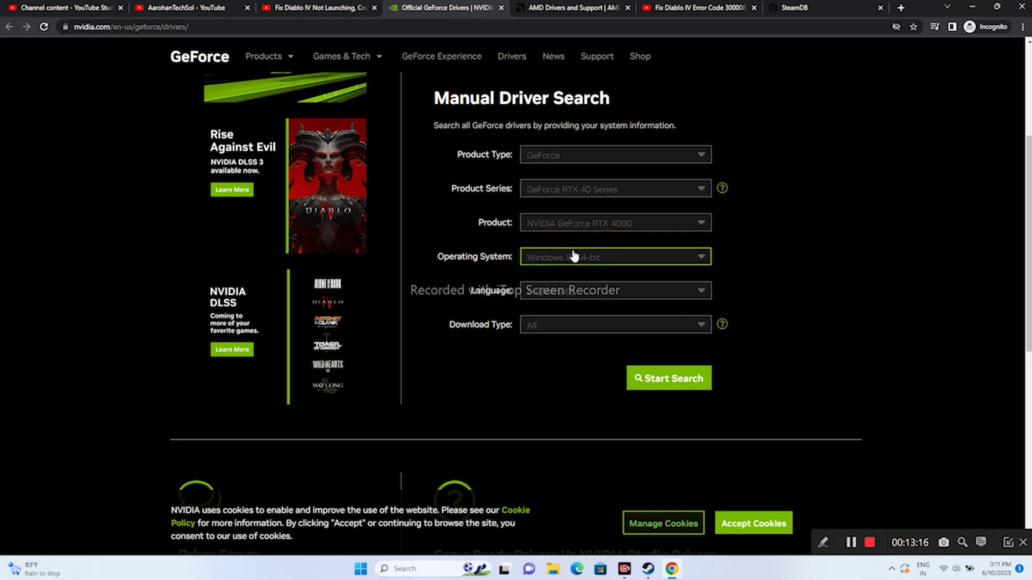
{"action": "left_click", "coordinate": [578, 301]}
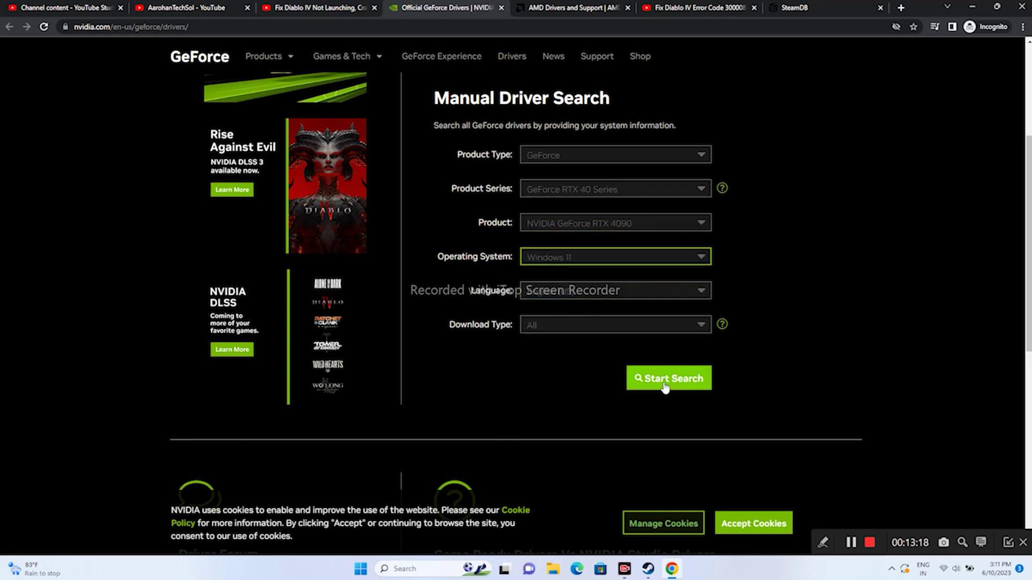
Run the NVIDIA driver search and examine the version and release date of the first driver result.
{"action": "left_click", "coordinate": [637, 376]}
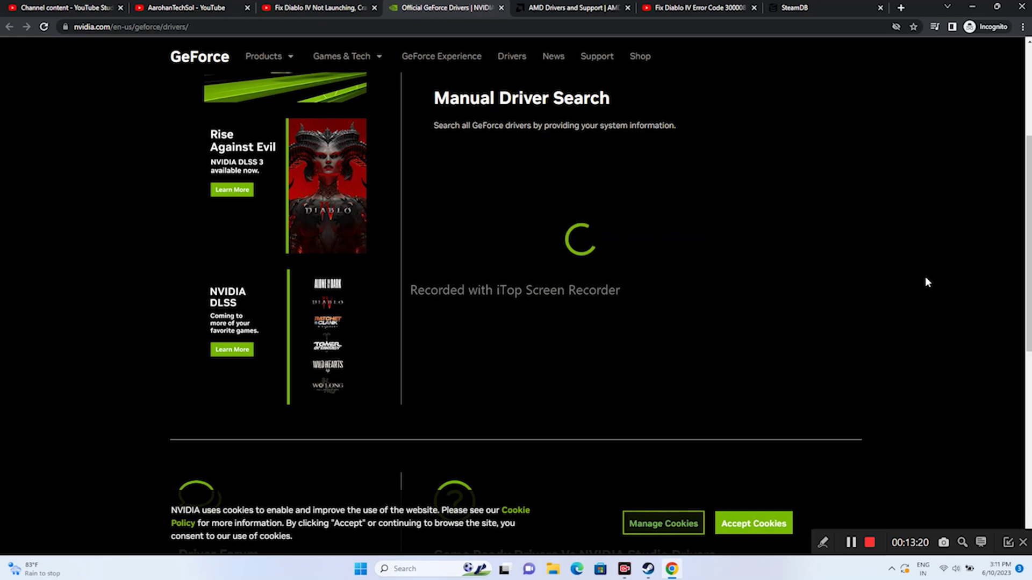
{"action": "scroll", "coordinate": [912, 195], "scroll_direction": "down", "scroll_amount": 2}
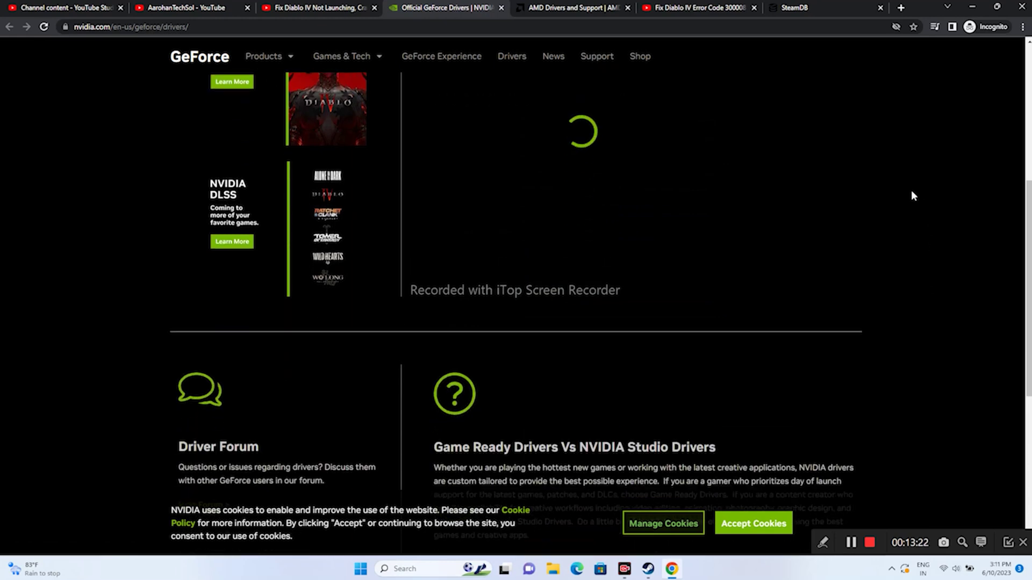
{"action": "scroll", "coordinate": [912, 192], "scroll_direction": "down", "scroll_amount": 3}
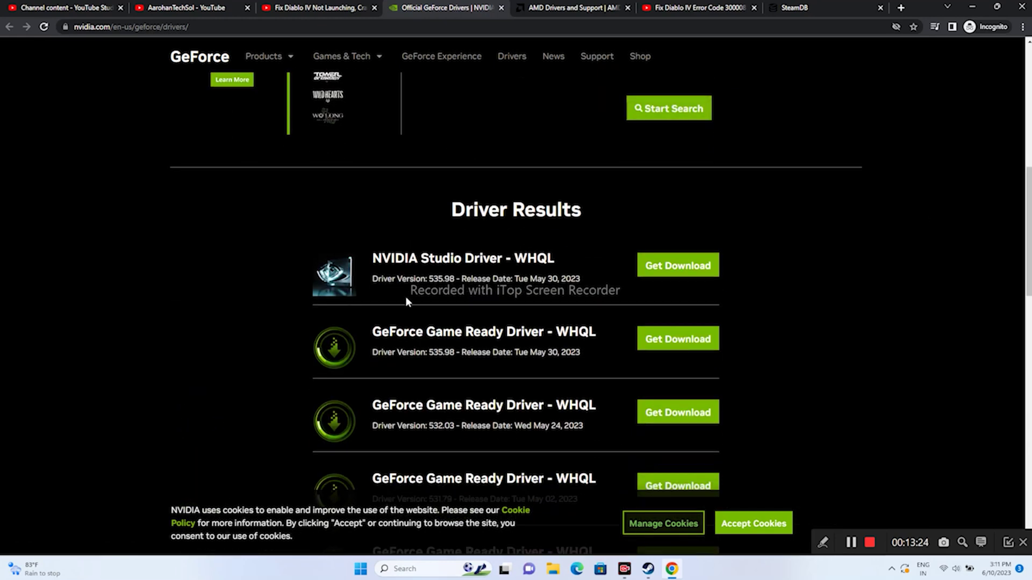
{"action": "left_click_drag", "start_coordinate": [428, 279], "coordinate": [580, 282]}
{"action": "left_click", "coordinate": [572, 286]}
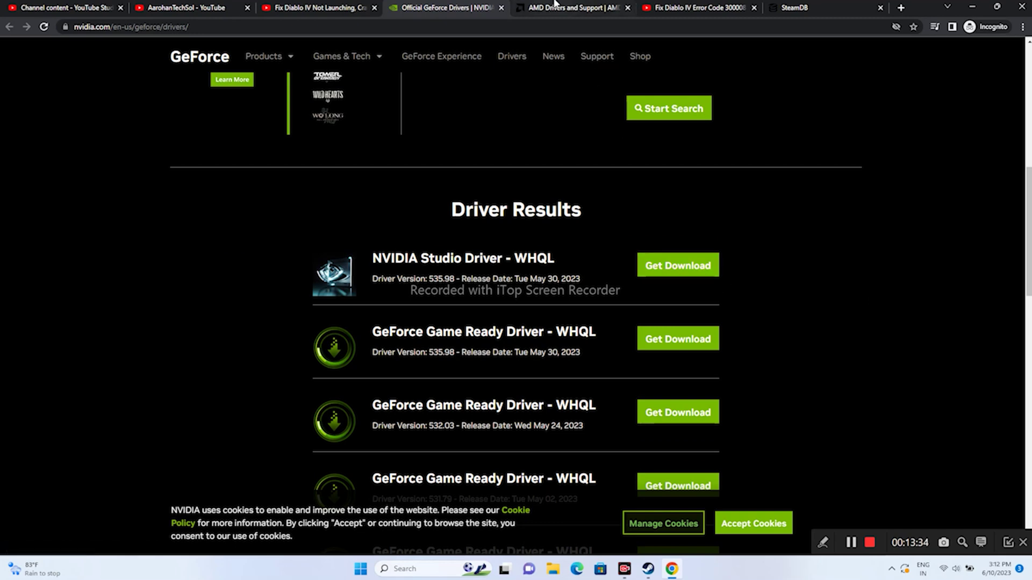
Select AMD Radeon RX 7000S Series and the RX 7600S on AMD's support page and submit to open its drivers.
{"action": "left_click", "coordinate": [570, 7]}
{"action": "scroll", "coordinate": [557, 161], "scroll_direction": "down", "scroll_amount": 4}
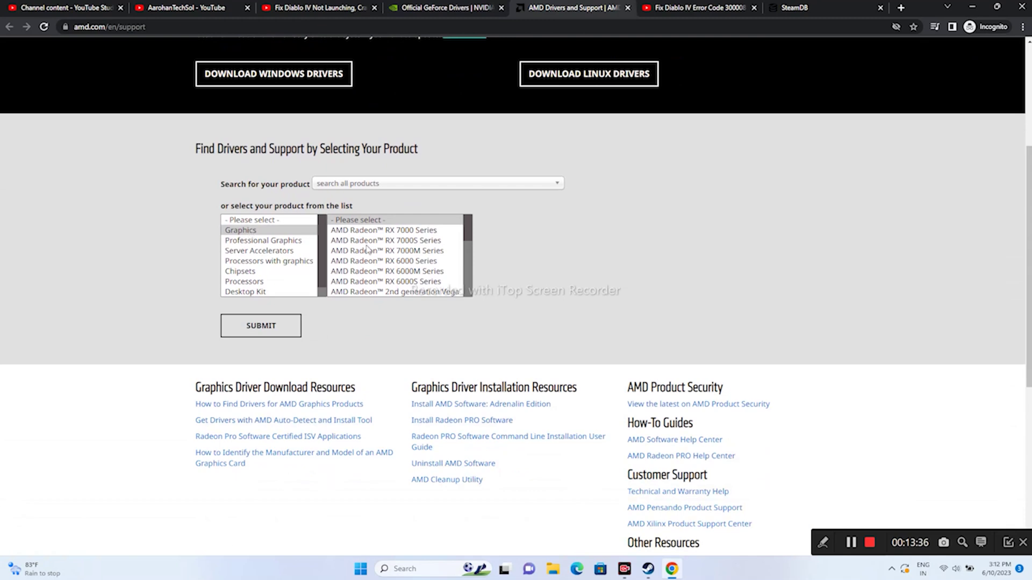
{"action": "left_click", "coordinate": [386, 240]}
{"action": "left_click", "coordinate": [515, 231]}
{"action": "left_click", "coordinate": [616, 242]}
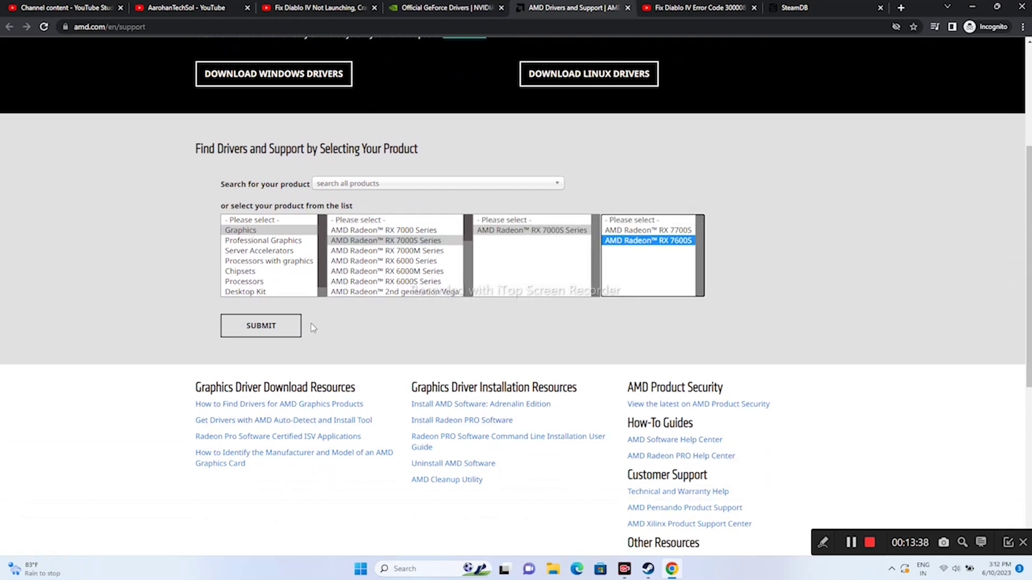
{"action": "left_click", "coordinate": [298, 331]}
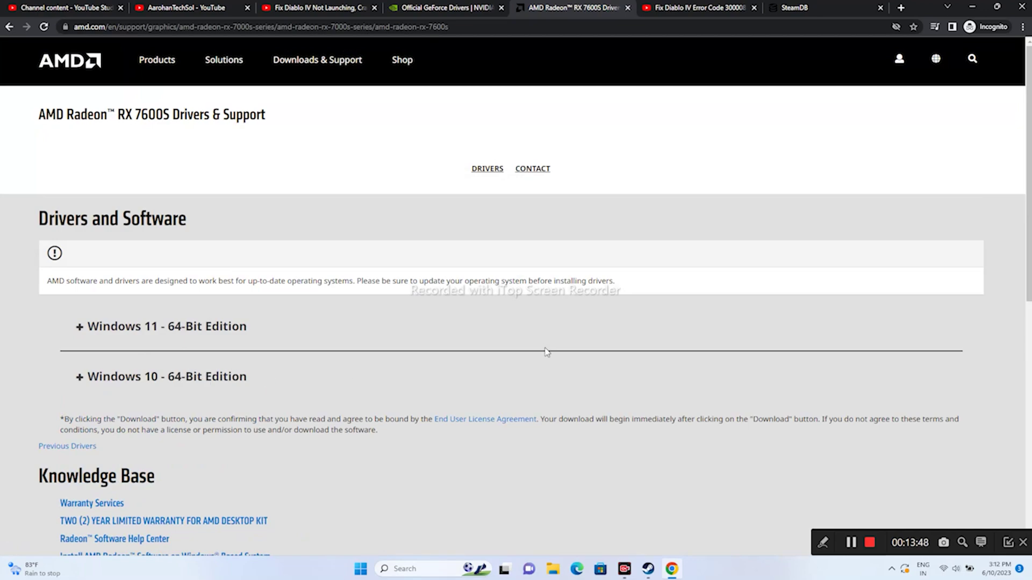
Switch back to Steam, view the Uninstall option for Riders Republic without using it, and minimize Steam.
{"action": "left_click", "coordinate": [971, 9]}
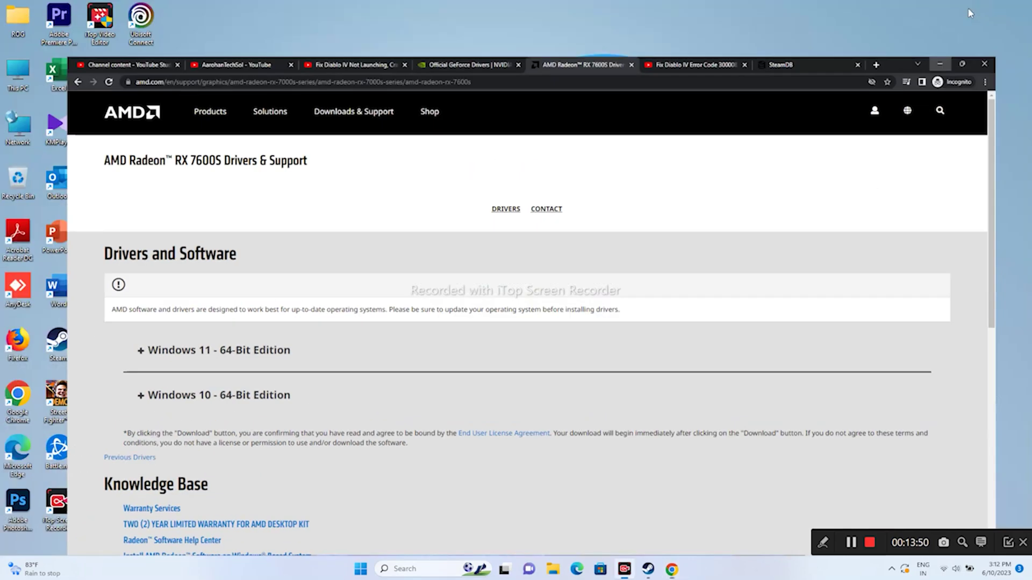
{"action": "left_click", "coordinate": [648, 569]}
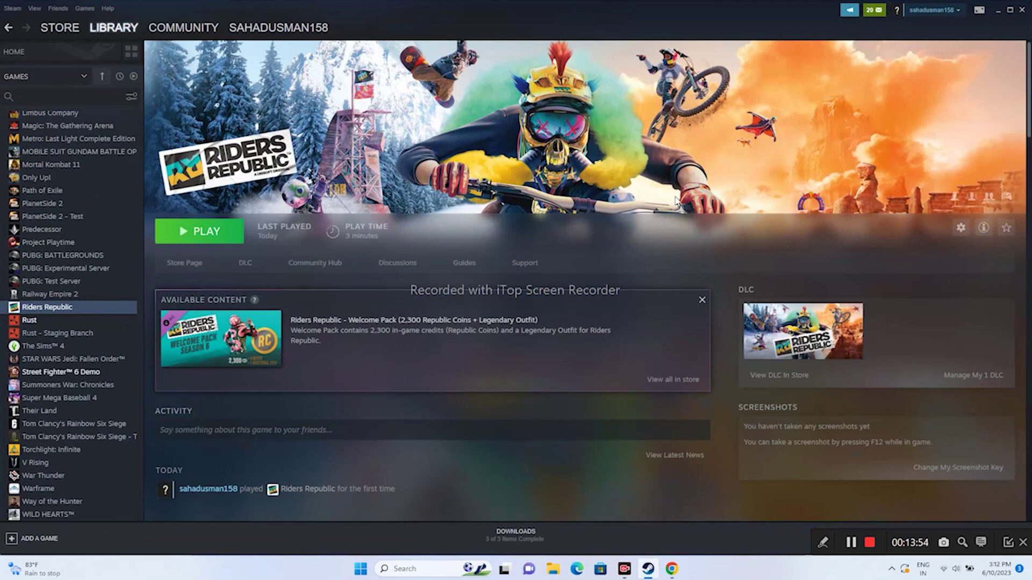
{"action": "right_click", "coordinate": [69, 310]}
{"action": "mouse_move", "coordinate": [84, 353]}
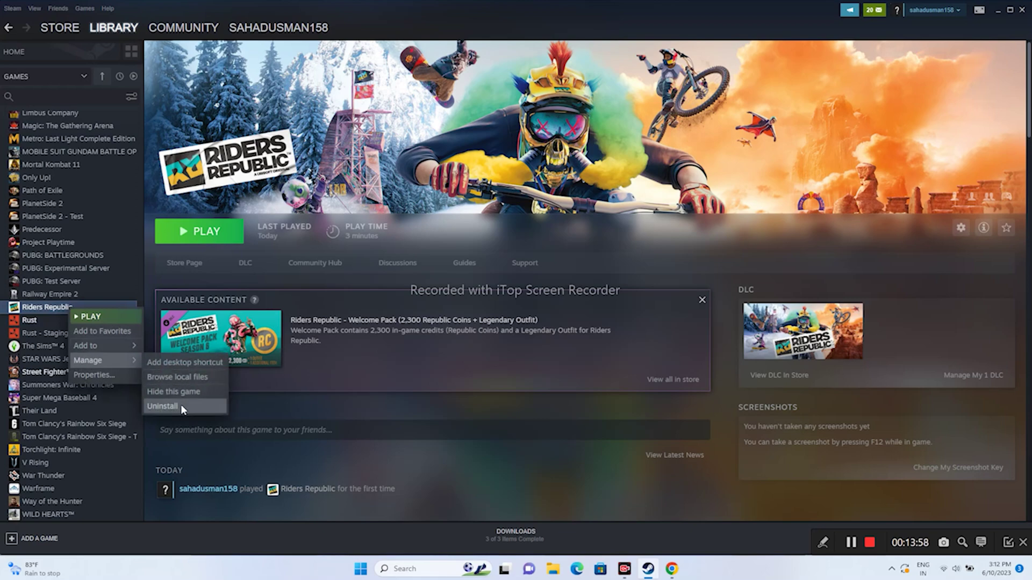
{"action": "left_click", "coordinate": [287, 410]}
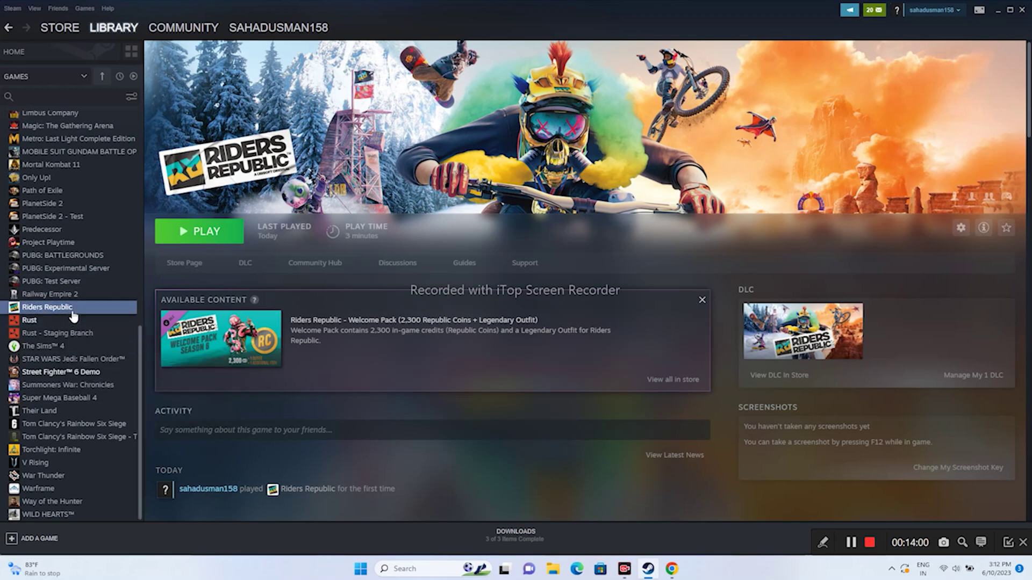
{"action": "left_click", "coordinate": [997, 10]}
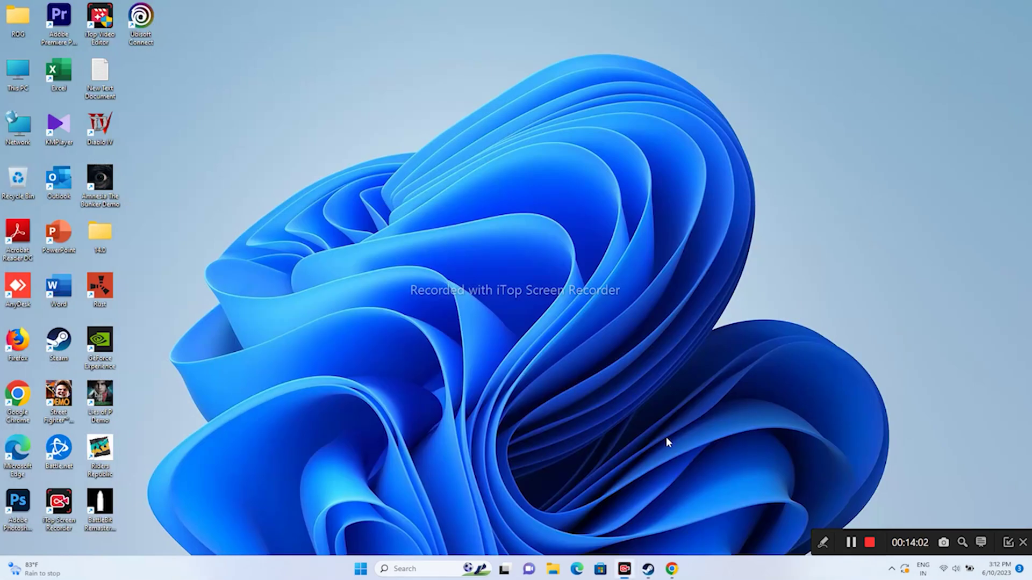
View the drives under This PC in File Explorer, then close the window.
{"action": "left_click", "coordinate": [553, 569]}
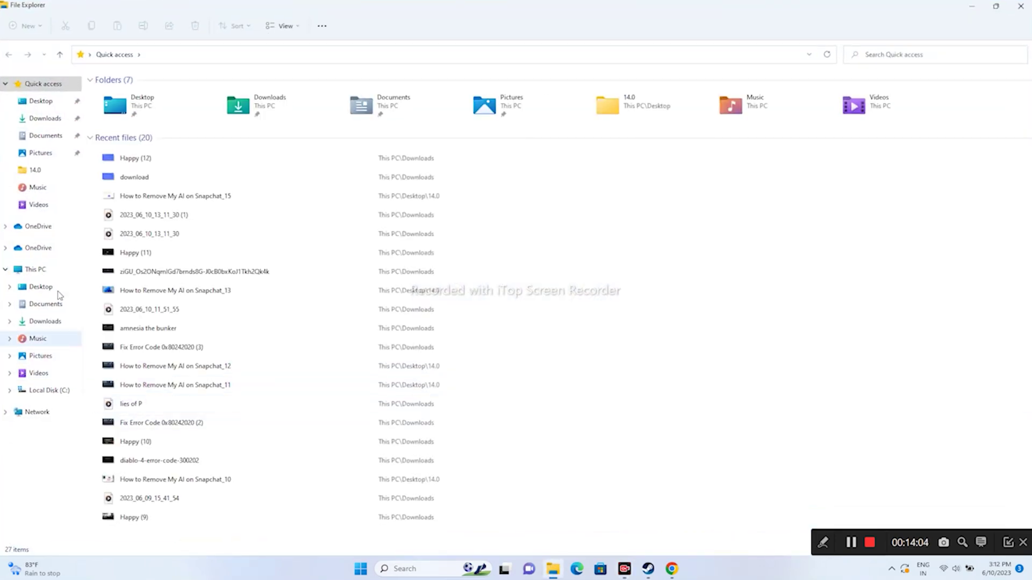
{"action": "left_click", "coordinate": [37, 269]}
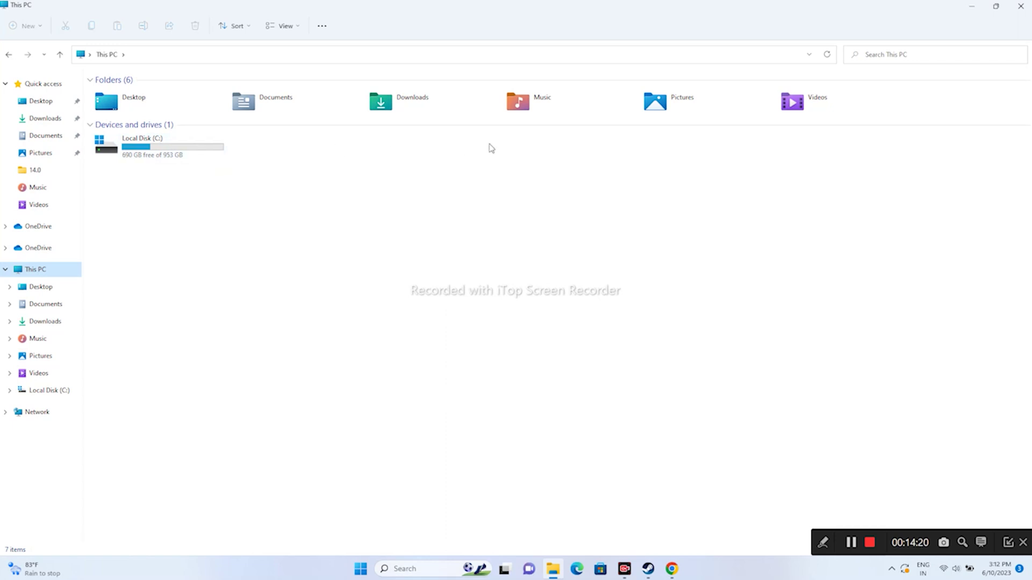
{"action": "left_click", "coordinate": [1021, 6]}
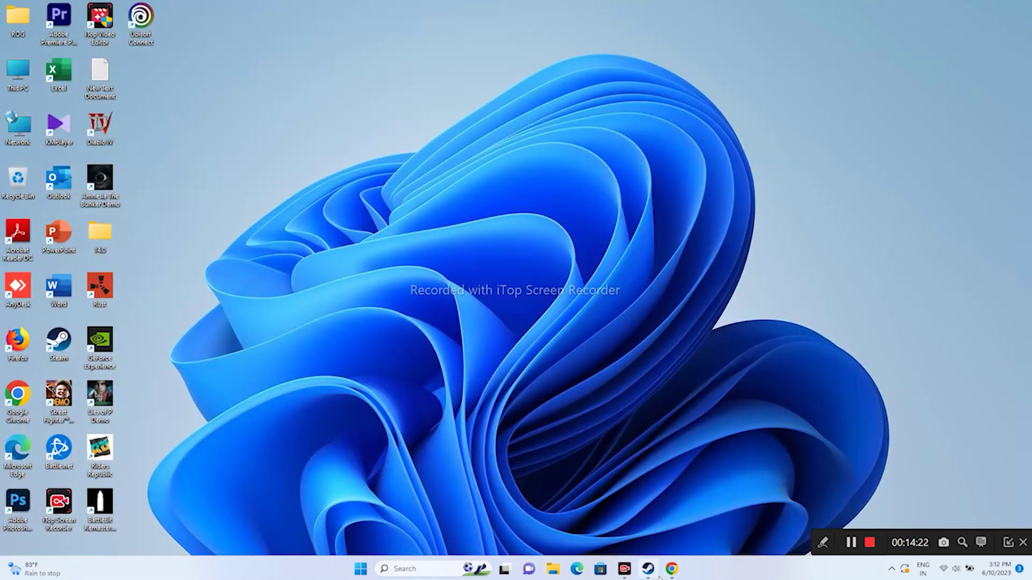